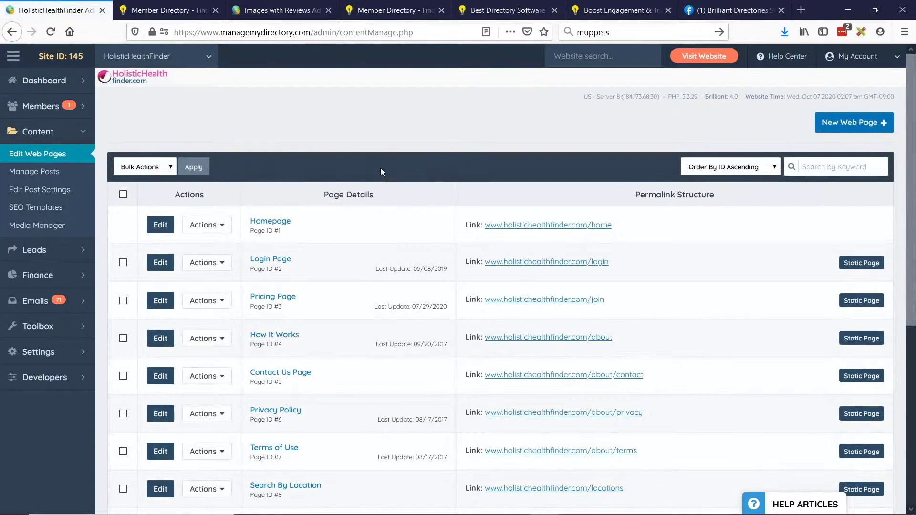
Start a new web page, view the editor's Font Family list, and open Design Settings in a background tab.
click(854, 125)
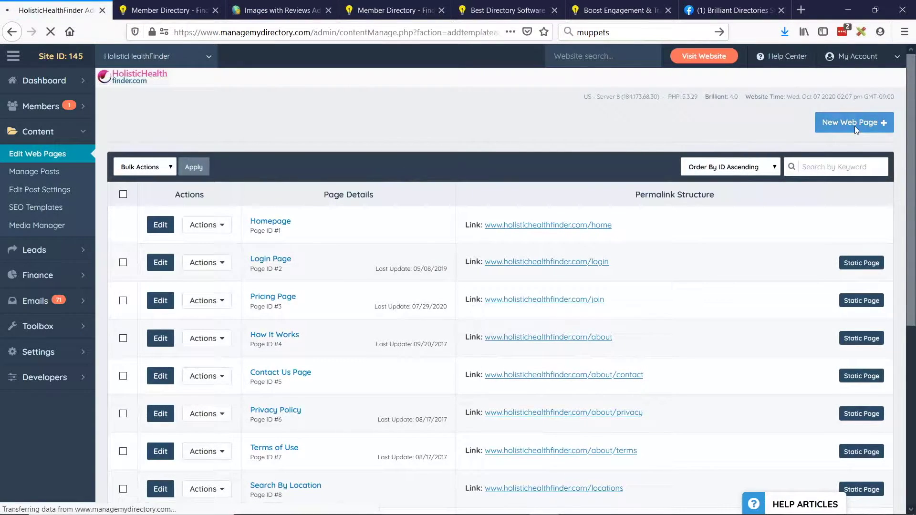
scroll(358, 276, down, 2)
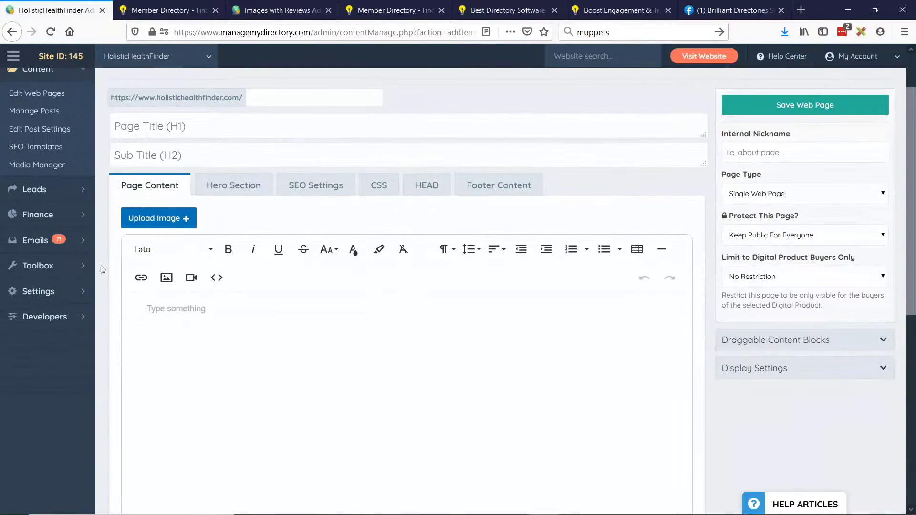
click(189, 256)
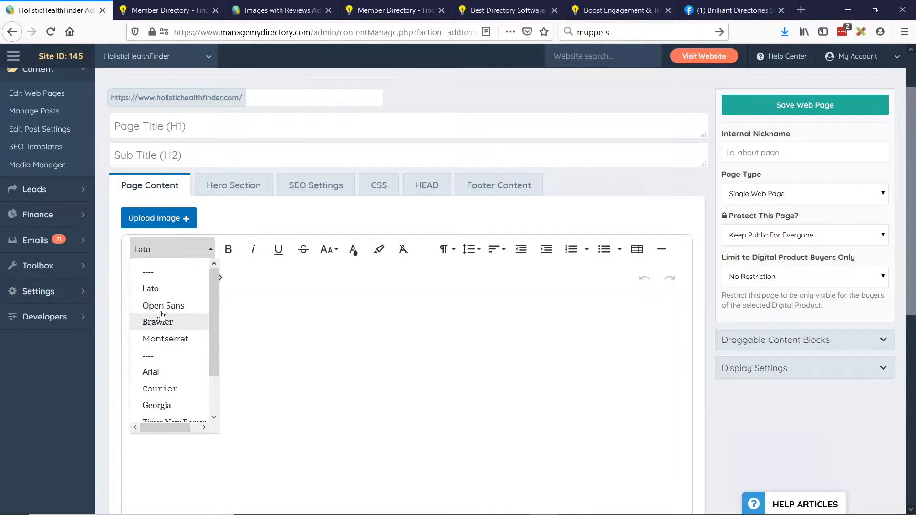
mouse_move(74, 298)
middle_click(119, 308)
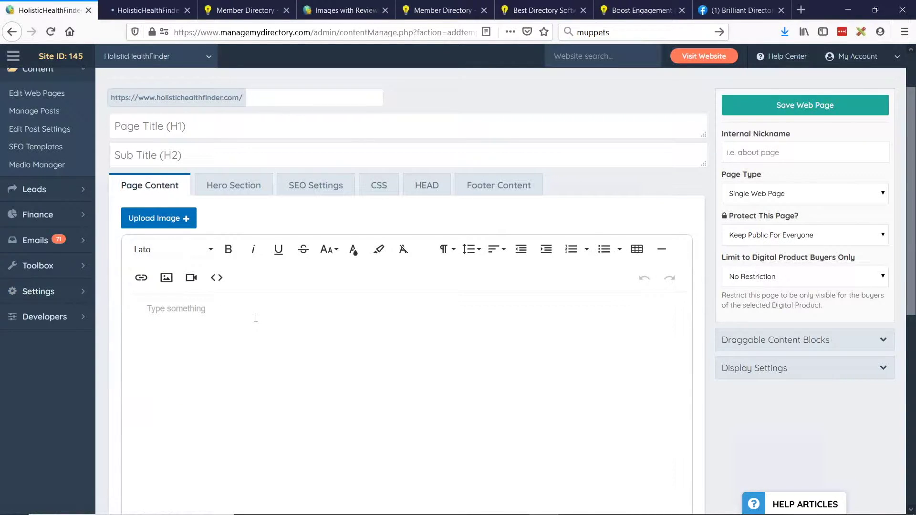
click(134, 6)
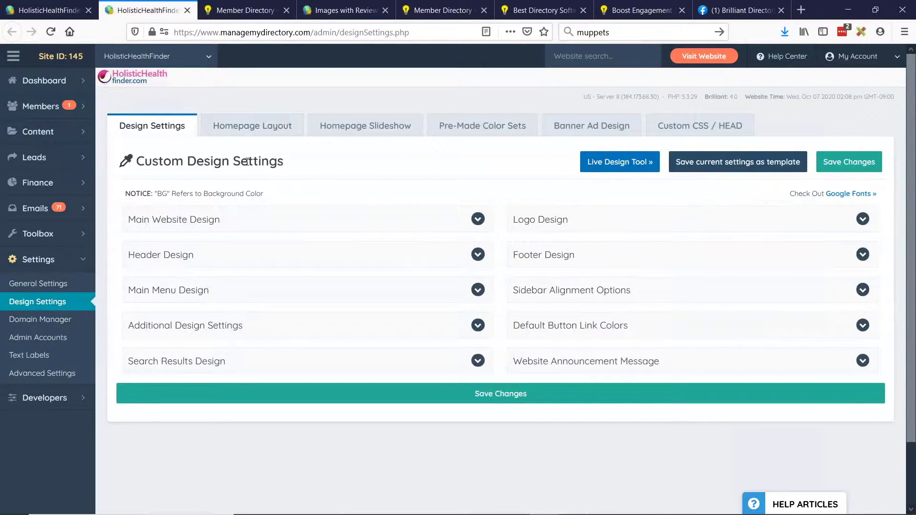
click(251, 221)
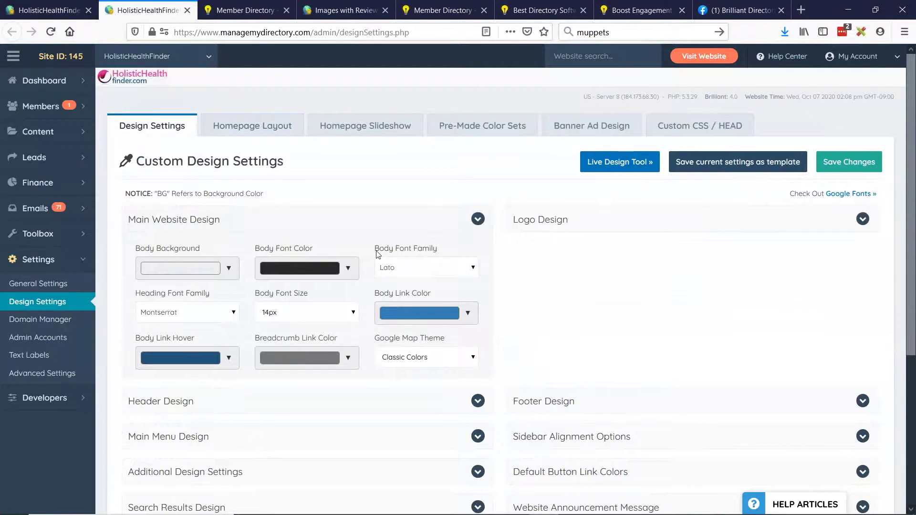
drag(376, 254, 450, 251)
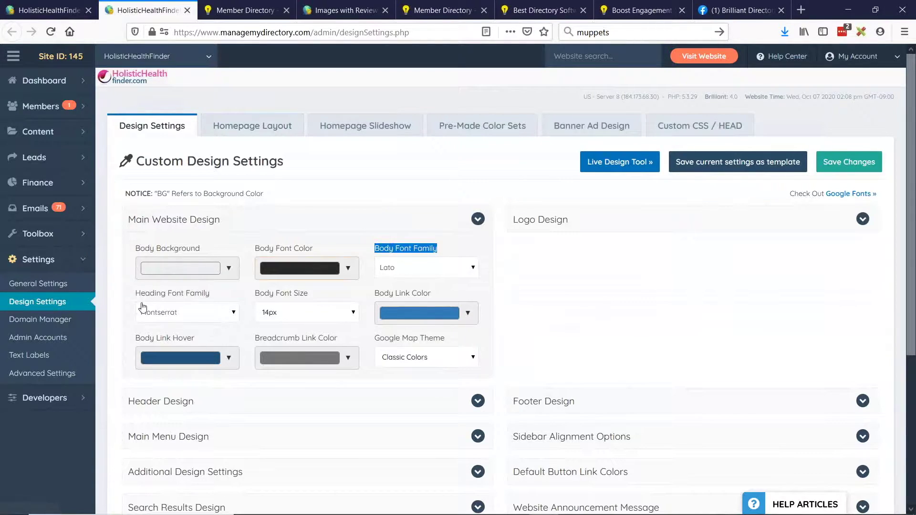
click(226, 321)
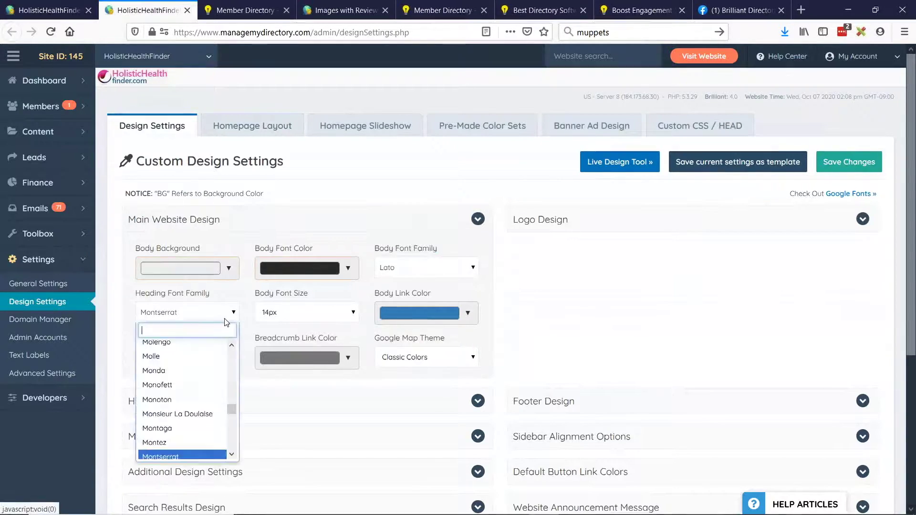
click(168, 300)
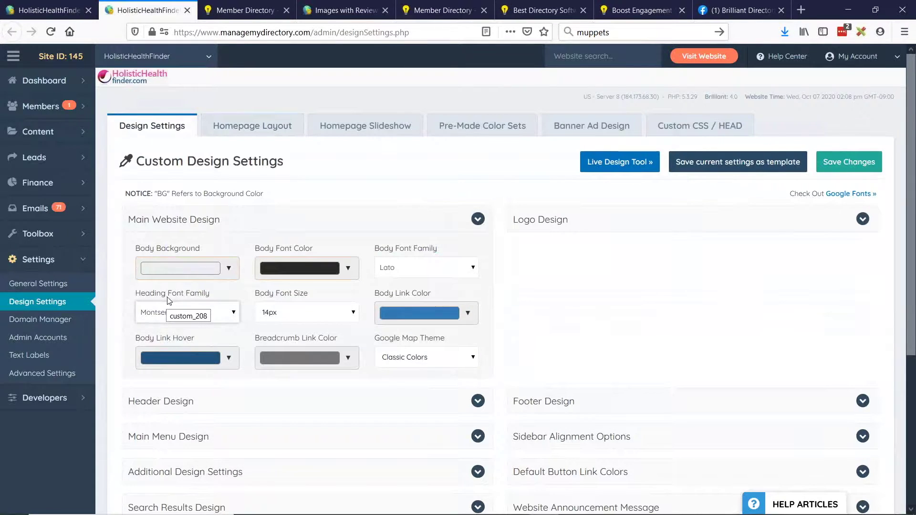
click(553, 227)
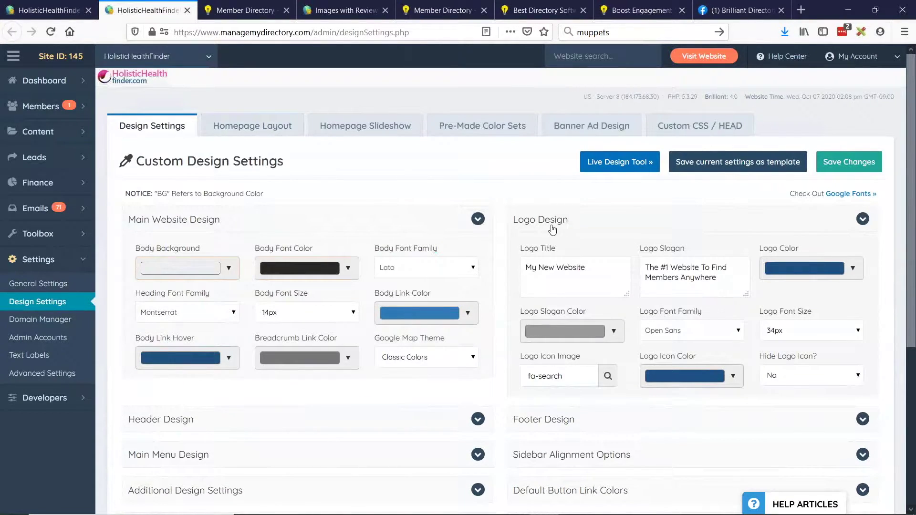
click(678, 330)
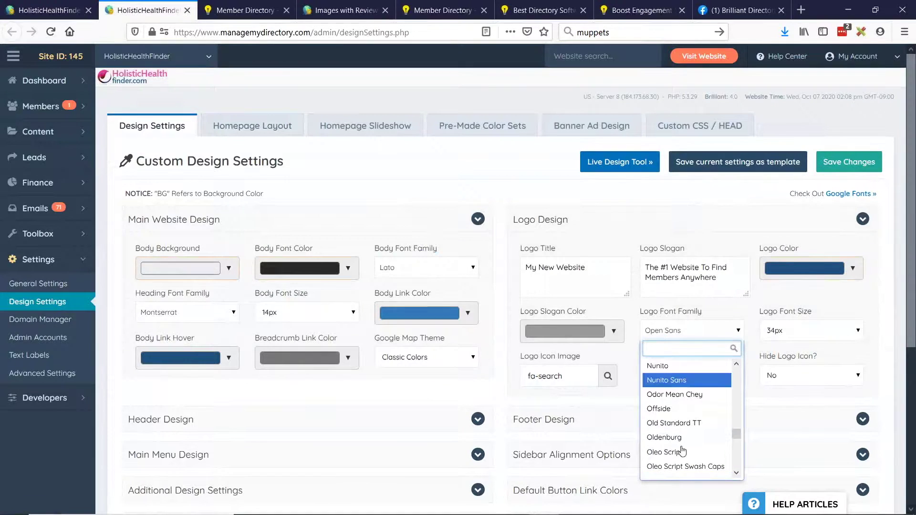
click(668, 317)
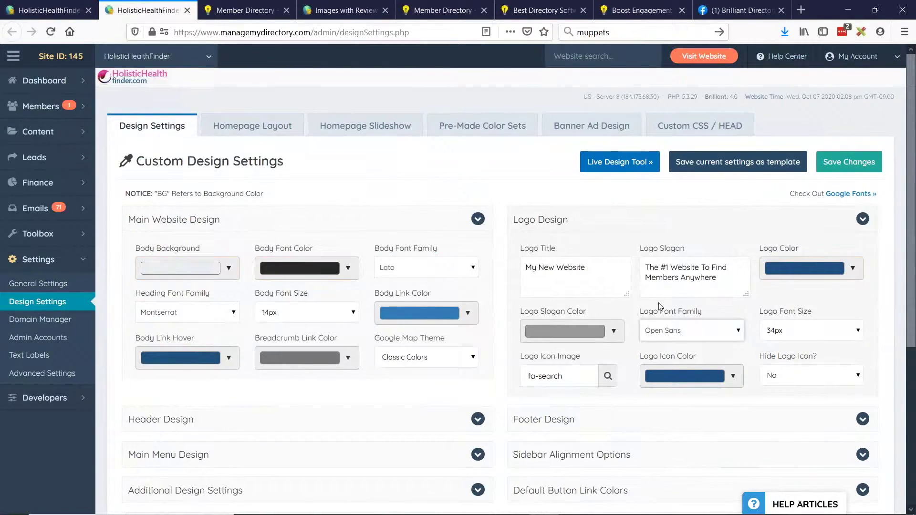
click(256, 136)
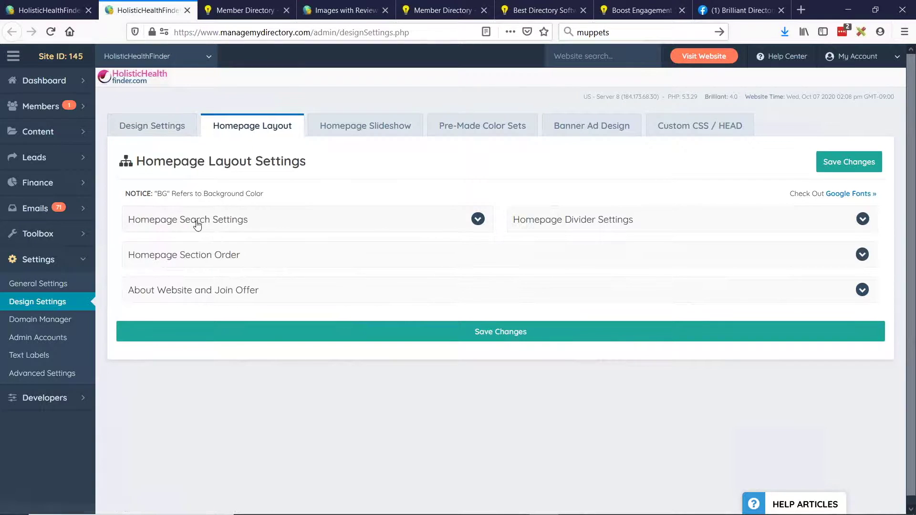
click(196, 220)
scroll(345, 192, down, 3)
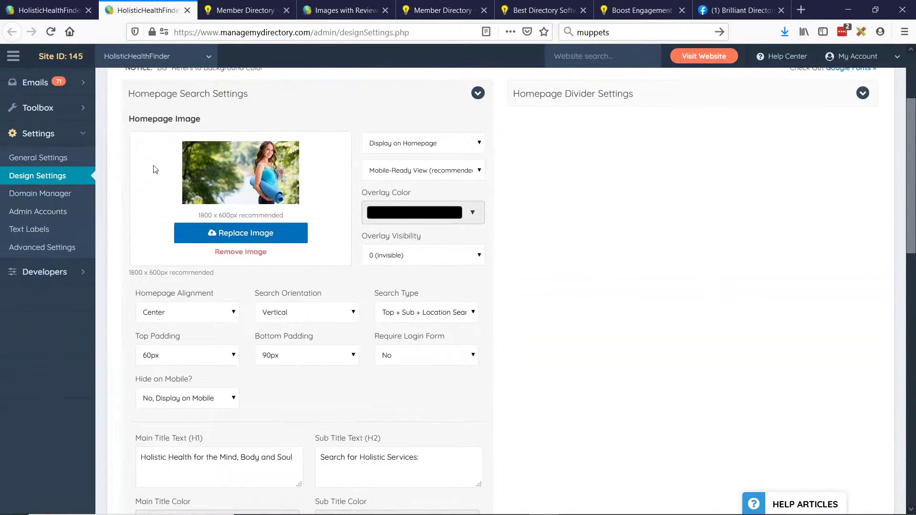
scroll(346, 264, down, 6)
drag(136, 192, 192, 191)
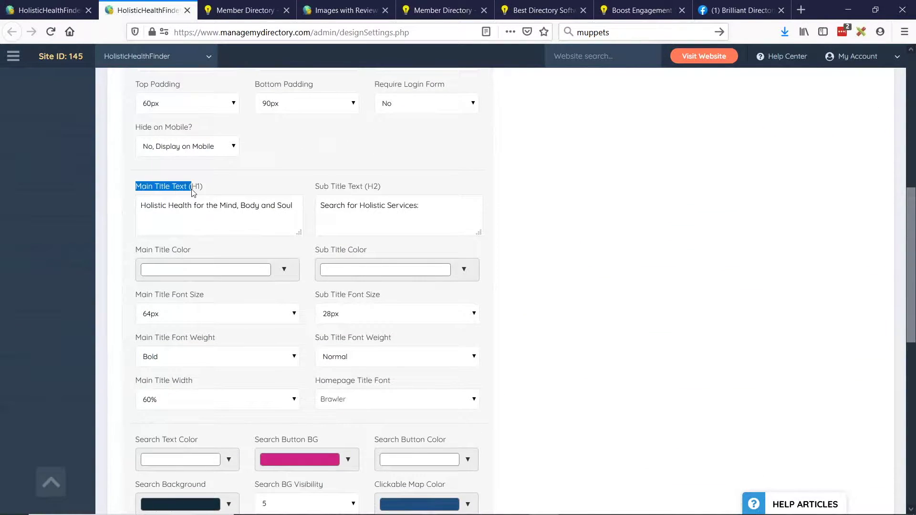
click(322, 204)
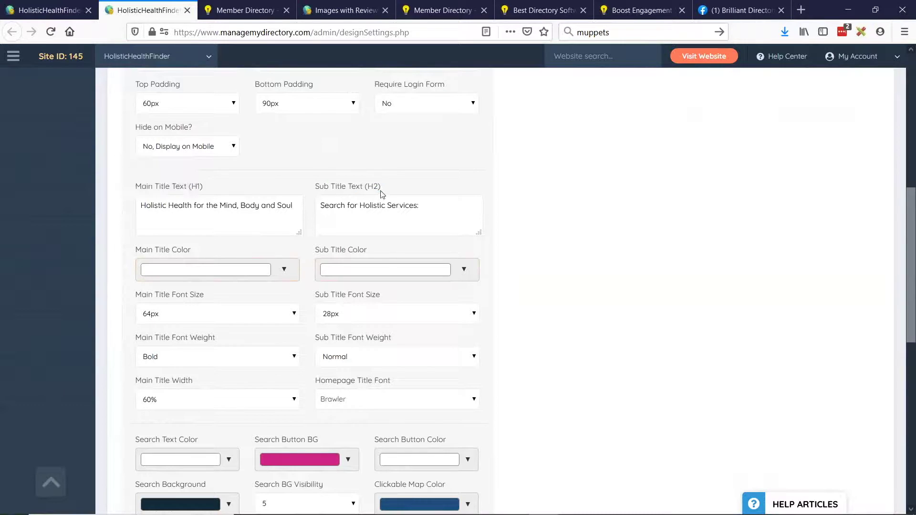
click(368, 399)
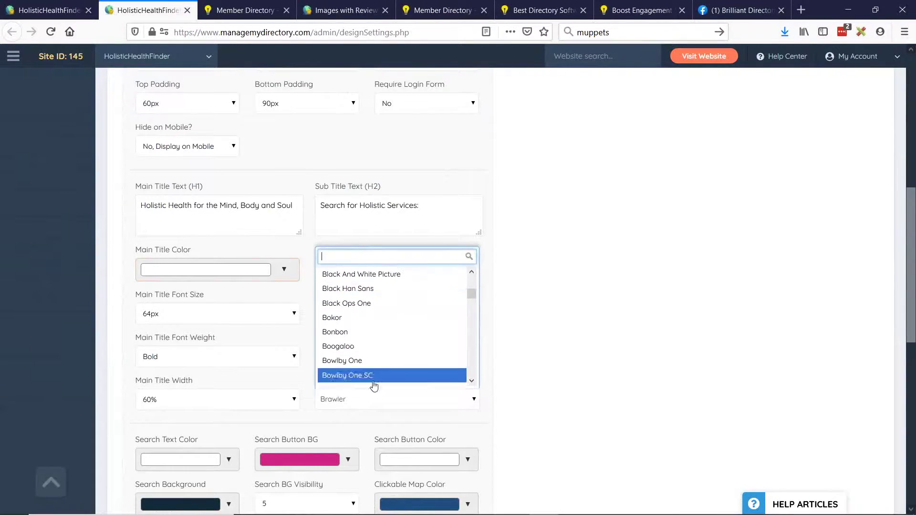
scroll(377, 343, up, 1)
scroll(211, 262, up, 3)
scroll(212, 261, up, 6)
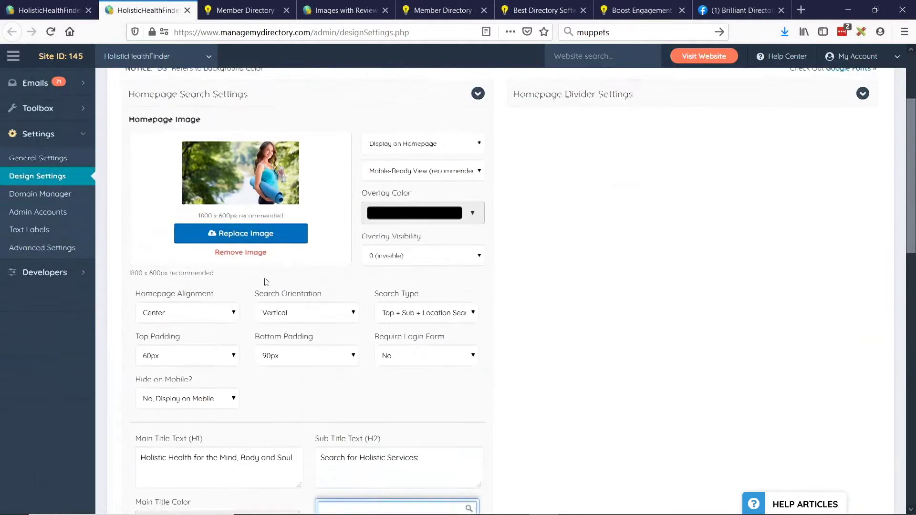
click(53, 6)
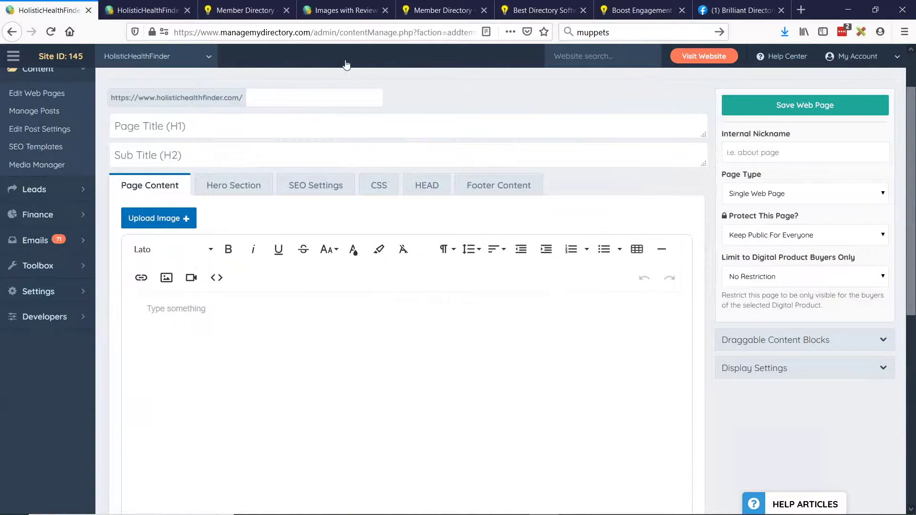
click(180, 252)
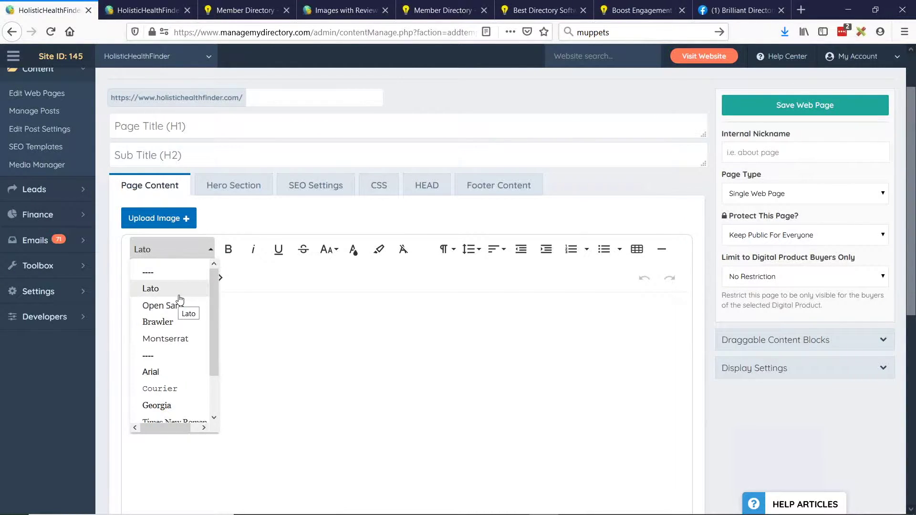
scroll(174, 305, down, 4)
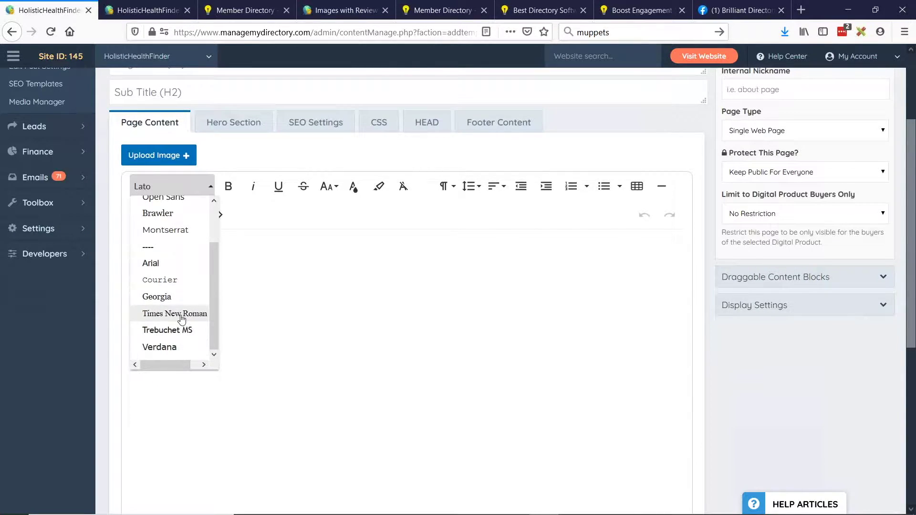
scroll(167, 305, up, 2)
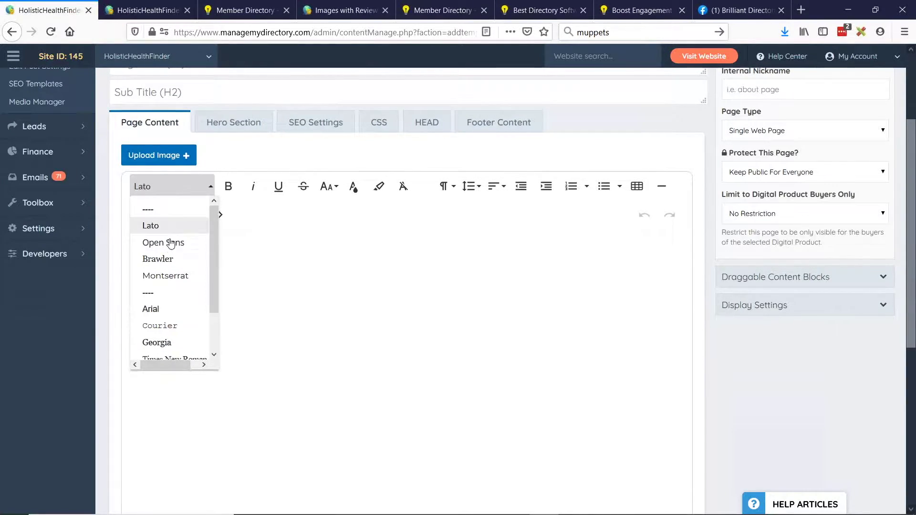
scroll(176, 276, up, 2)
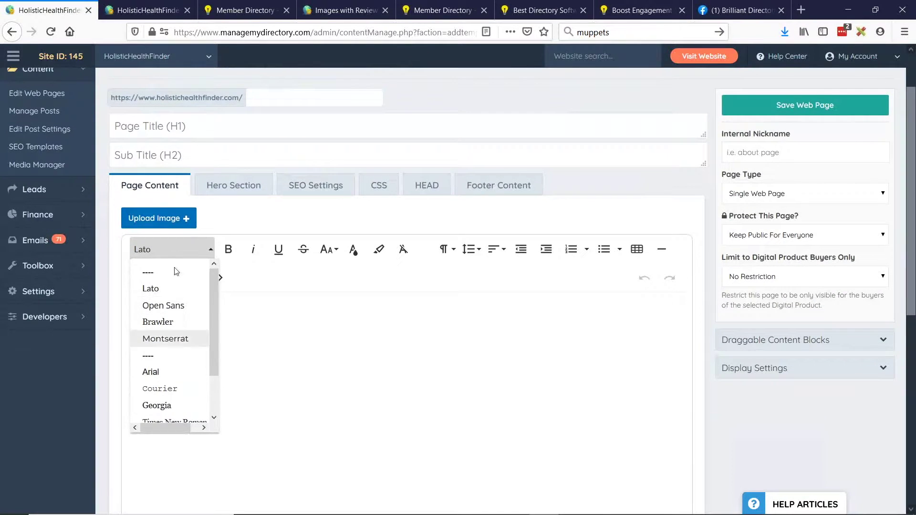
click(247, 227)
key(alt+Tab)
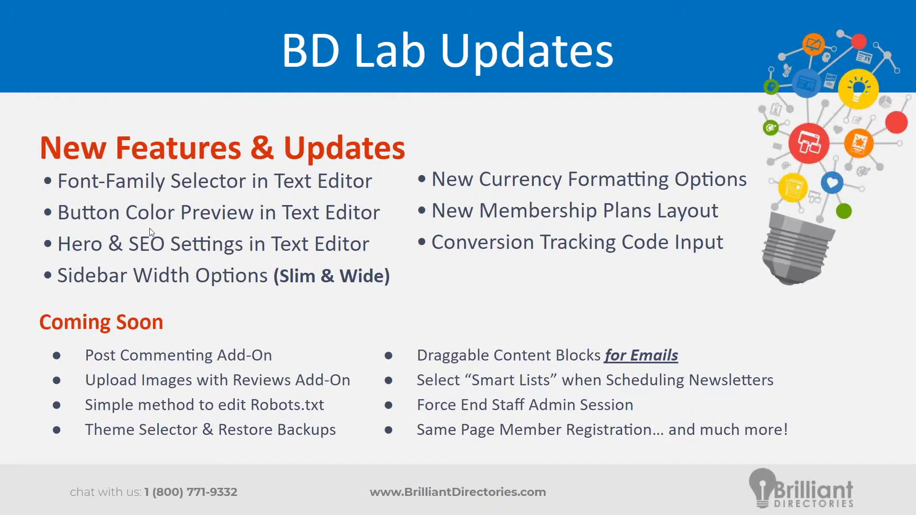
key(alt+Tab)
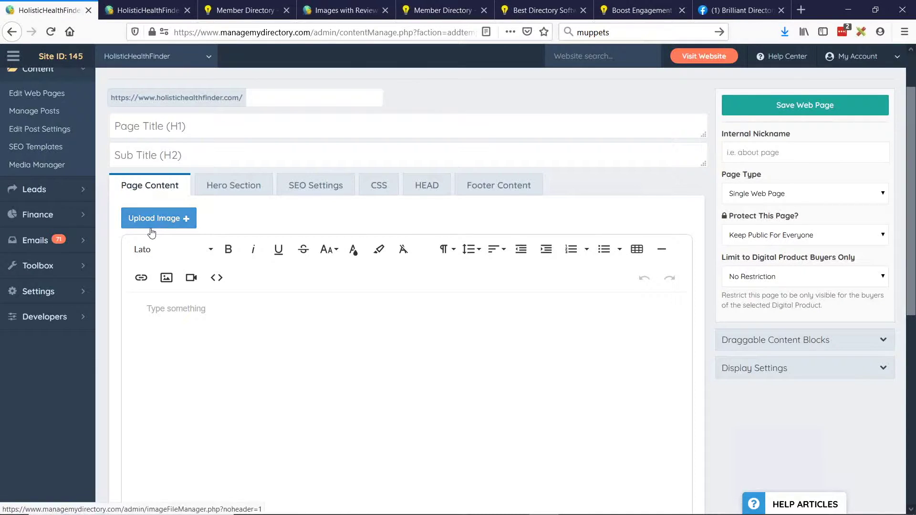
Add a Text with Image Right block from Draggable Content Blocks to the page.
click(776, 341)
scroll(803, 336, down, 1)
drag(803, 336, 362, 288)
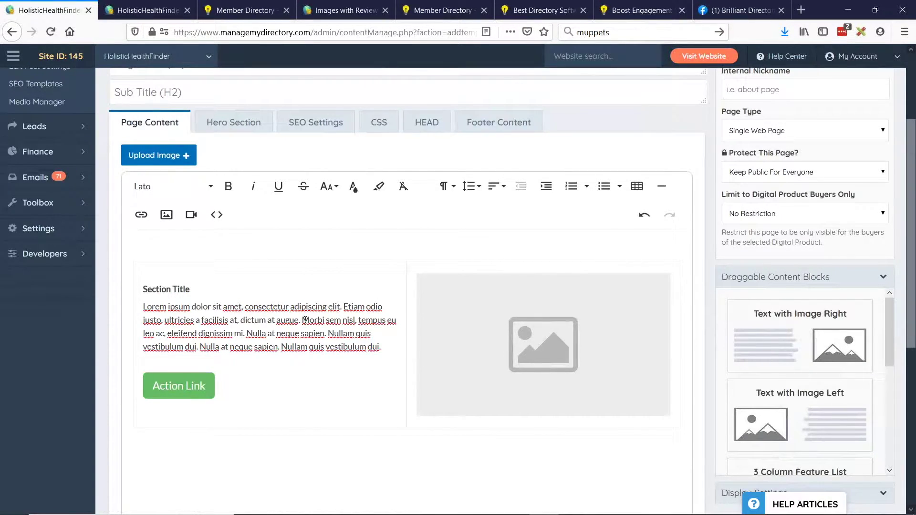
scroll(297, 329, down, 1)
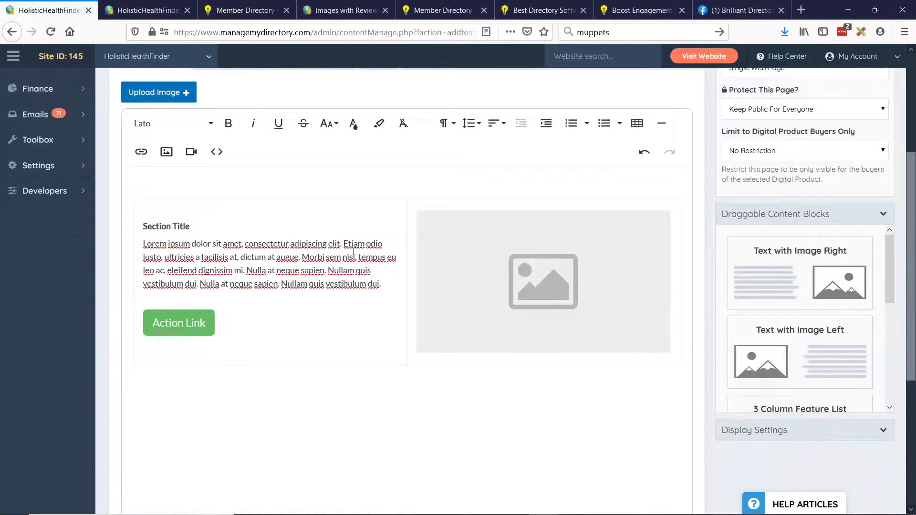
Try Success and Info styles on the Action Link, settling on orange Button Warning.
click(179, 332)
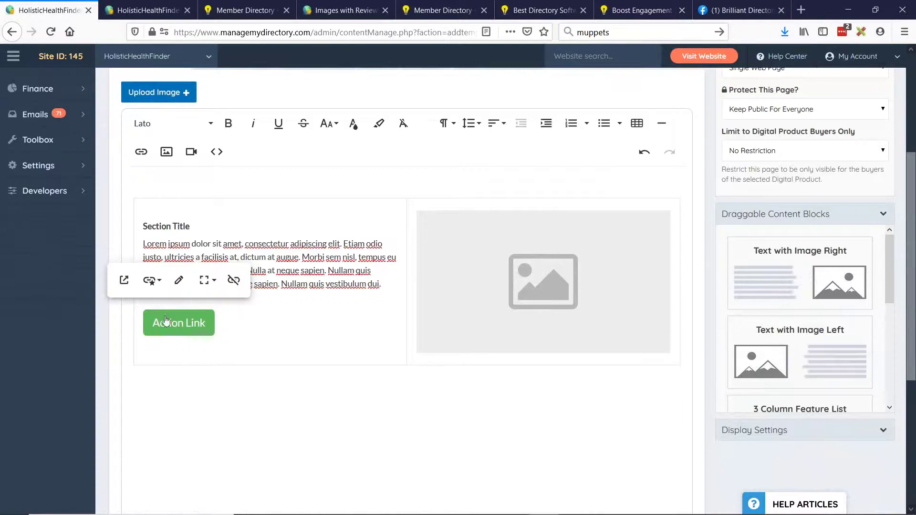
click(153, 281)
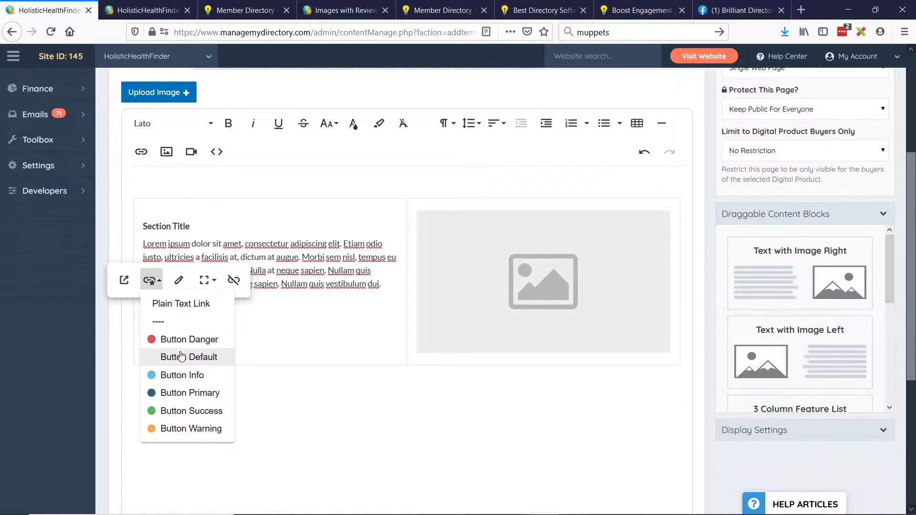
click(184, 411)
click(149, 280)
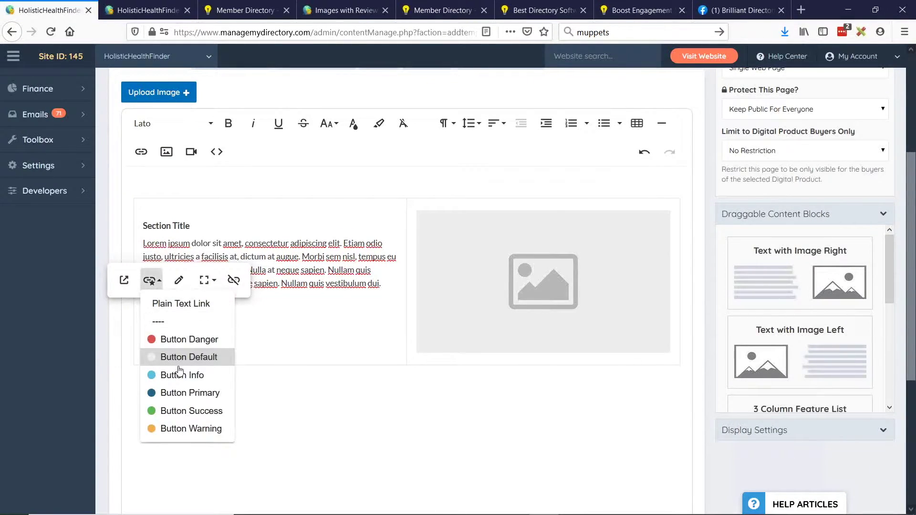
click(197, 375)
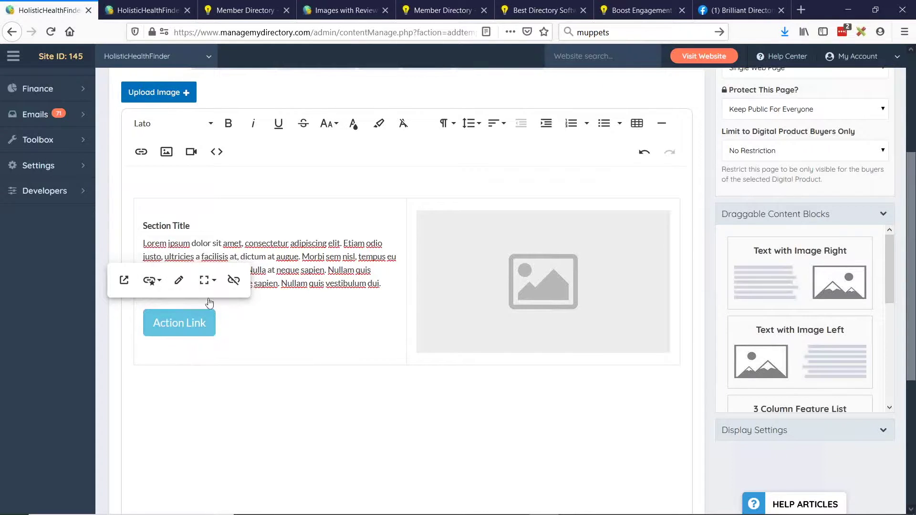
click(148, 290)
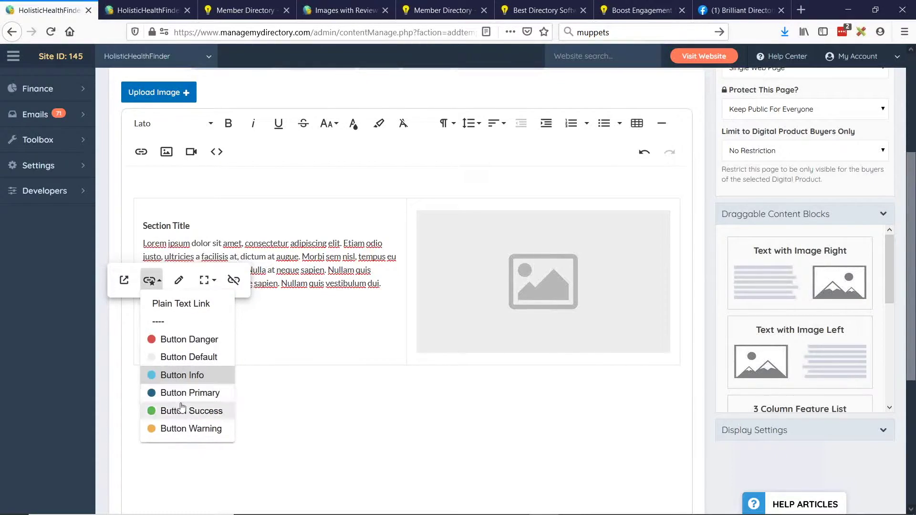
click(173, 410)
click(149, 280)
click(172, 411)
click(149, 280)
click(173, 427)
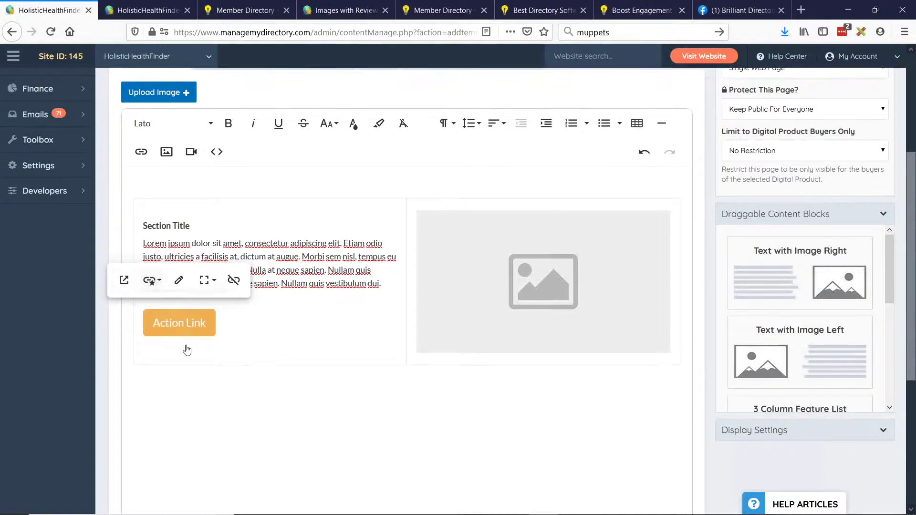
click(152, 8)
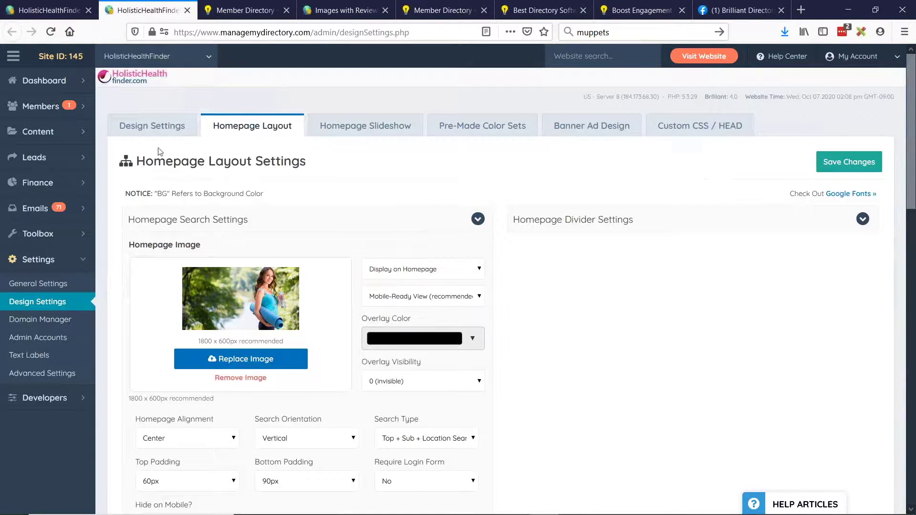
In Custom Design Settings, collapse Main Website Design and Logo Design, then review Default Button Link Colors.
scroll(157, 139, down, 5)
scroll(174, 239, up, 5)
click(152, 127)
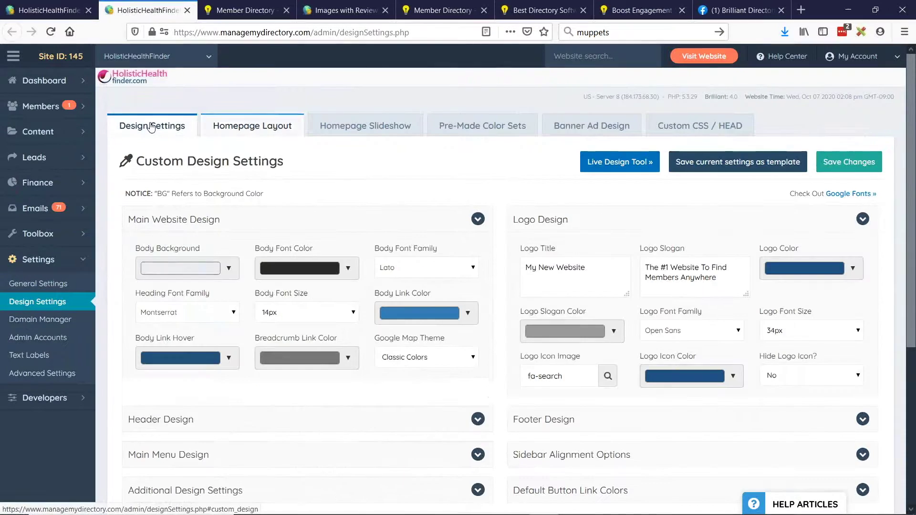
click(258, 221)
click(551, 220)
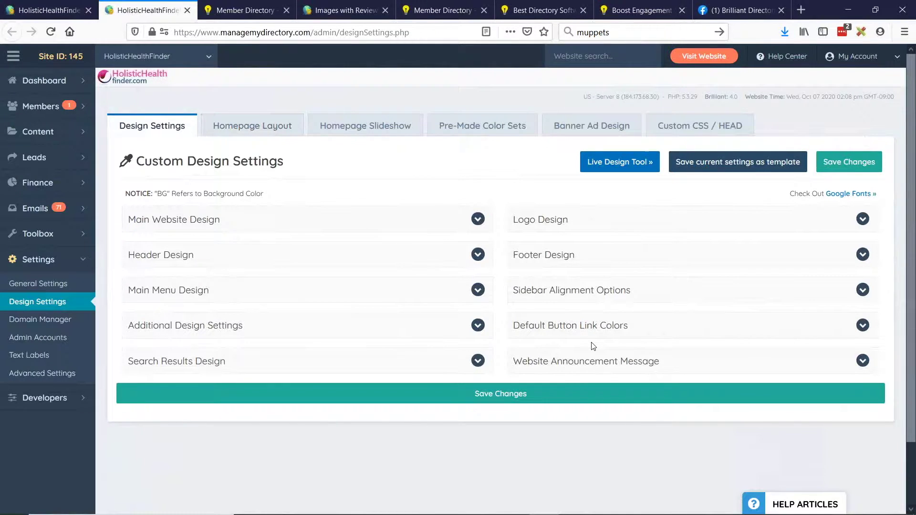
click(539, 332)
scroll(630, 307, down, 3)
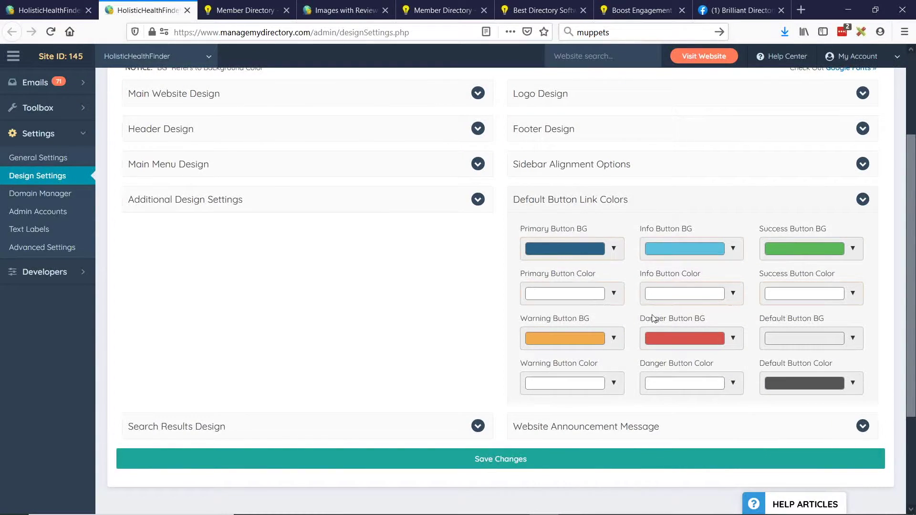
scroll(576, 310, up, 2)
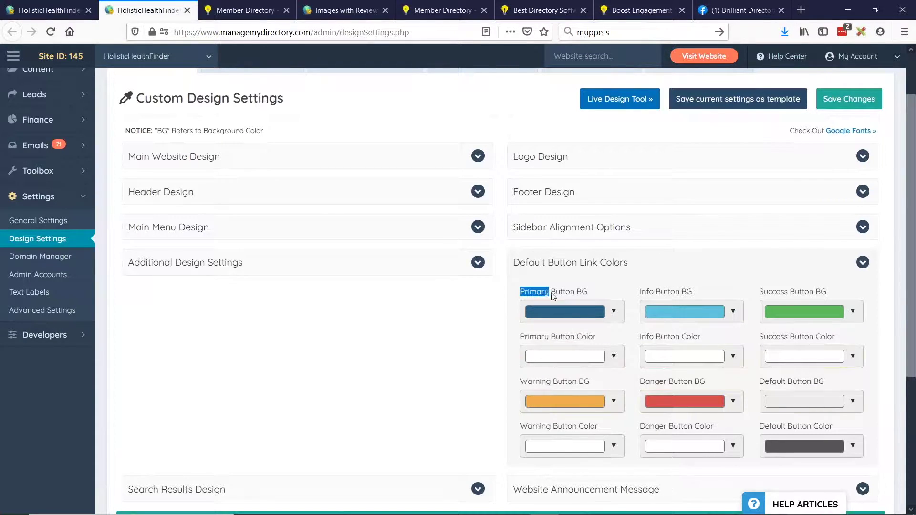
click(640, 291)
Back in the editor, stretch the Action Link to full column width.
click(57, 10)
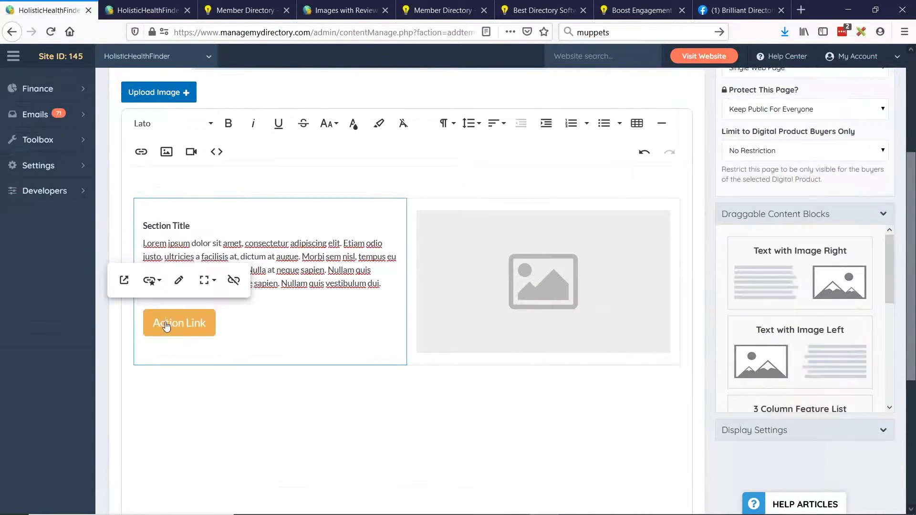
click(152, 280)
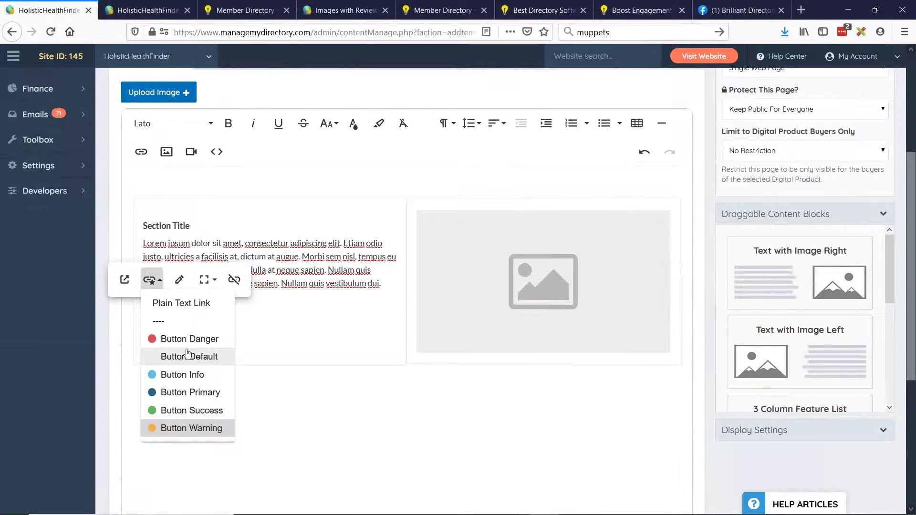
click(206, 280)
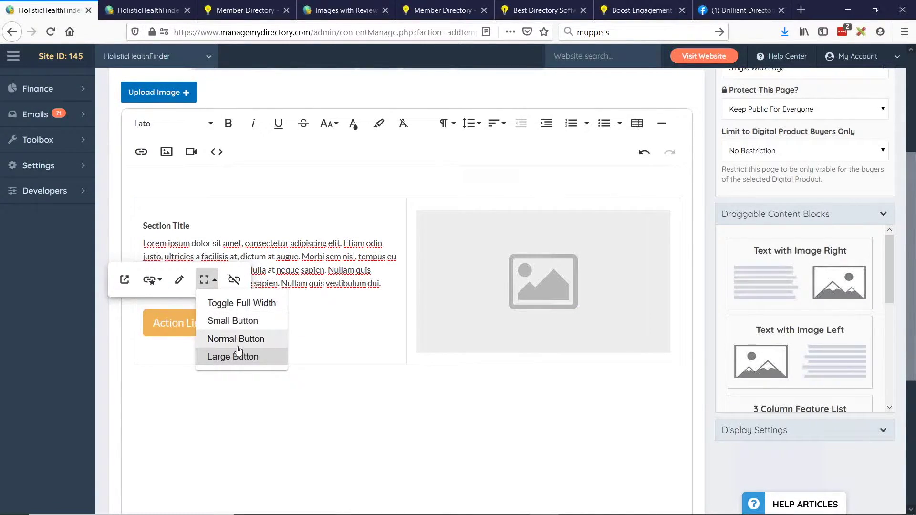
click(256, 308)
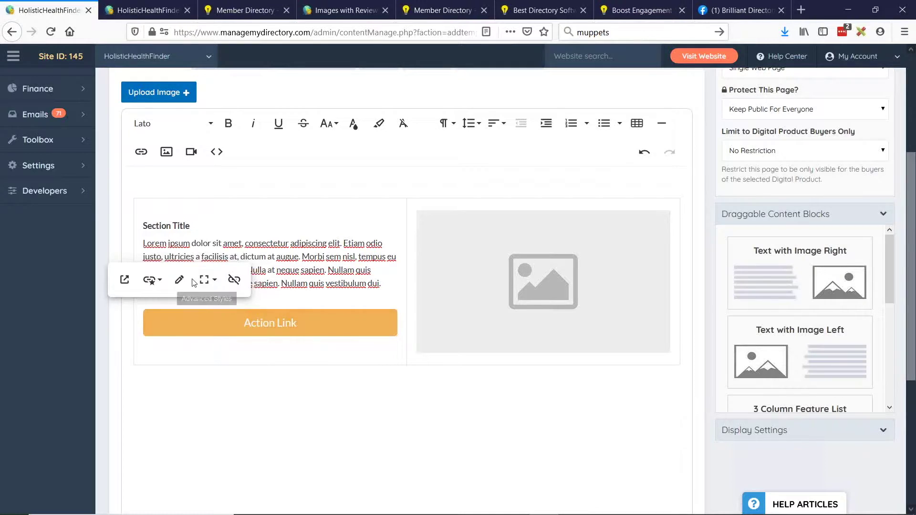
Cycle the Action Link through small, normal and large sizes, then set full width again.
click(208, 280)
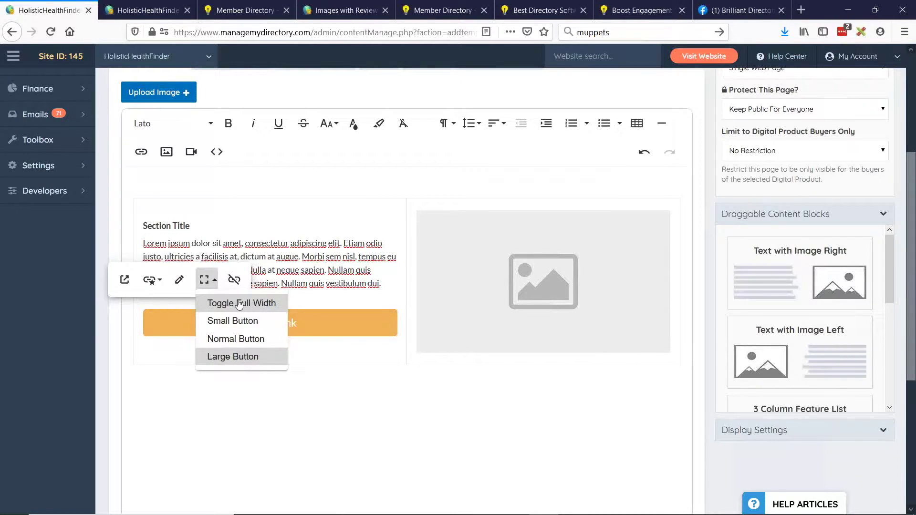
click(208, 321)
click(204, 282)
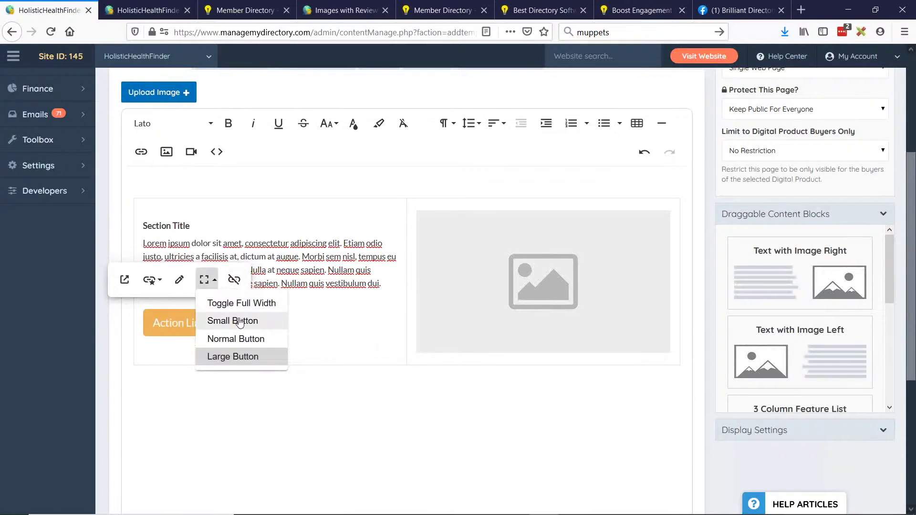
click(232, 321)
click(208, 283)
click(234, 339)
click(210, 284)
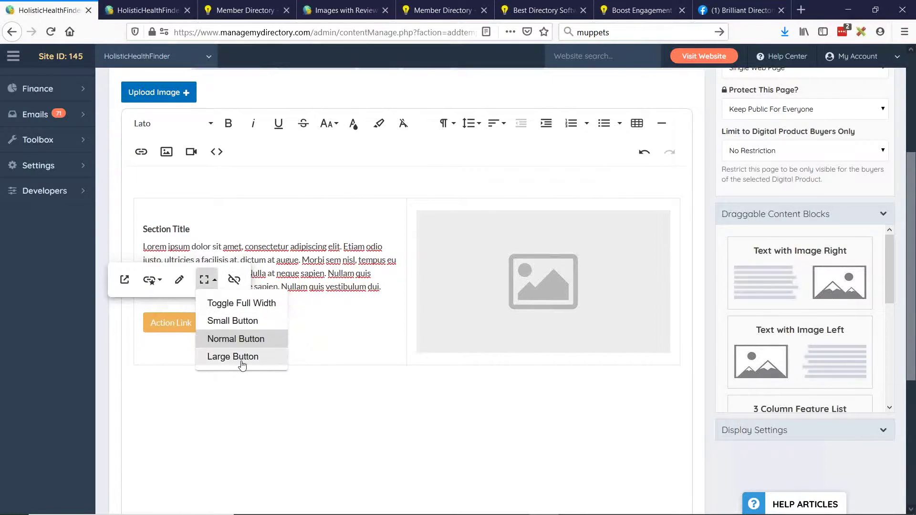
click(233, 356)
click(206, 280)
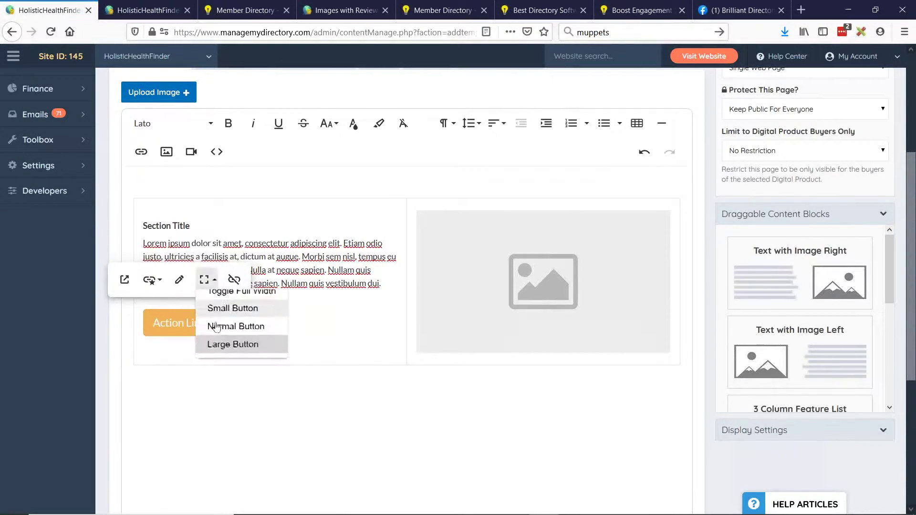
click(225, 338)
click(206, 280)
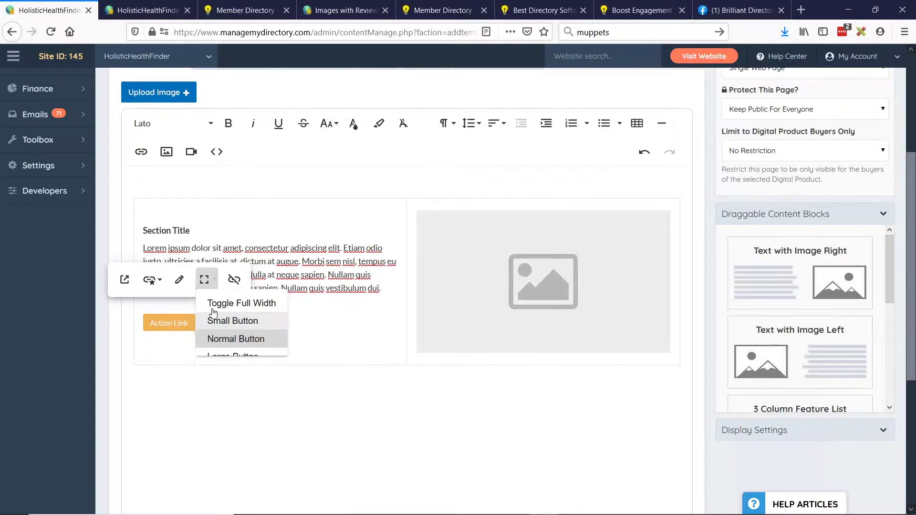
click(214, 319)
click(207, 280)
click(267, 305)
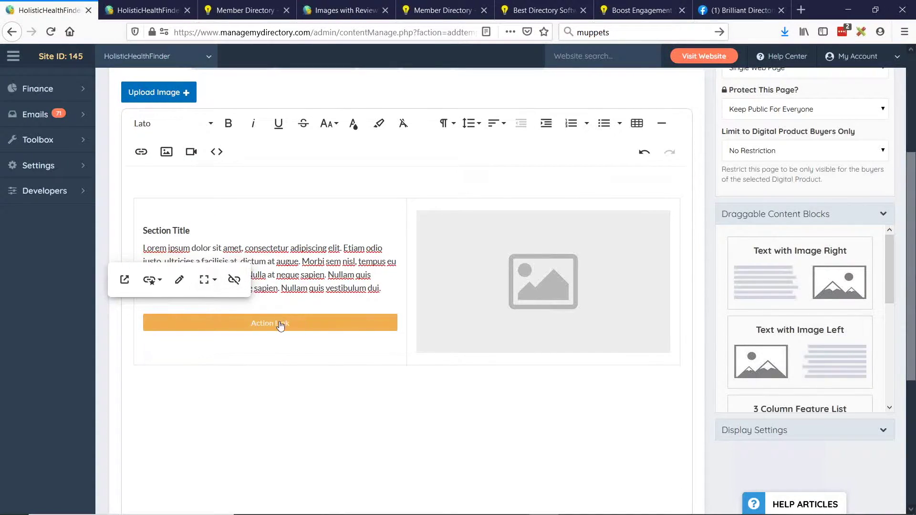
Make the Action Link a large red Button Danger.
click(152, 281)
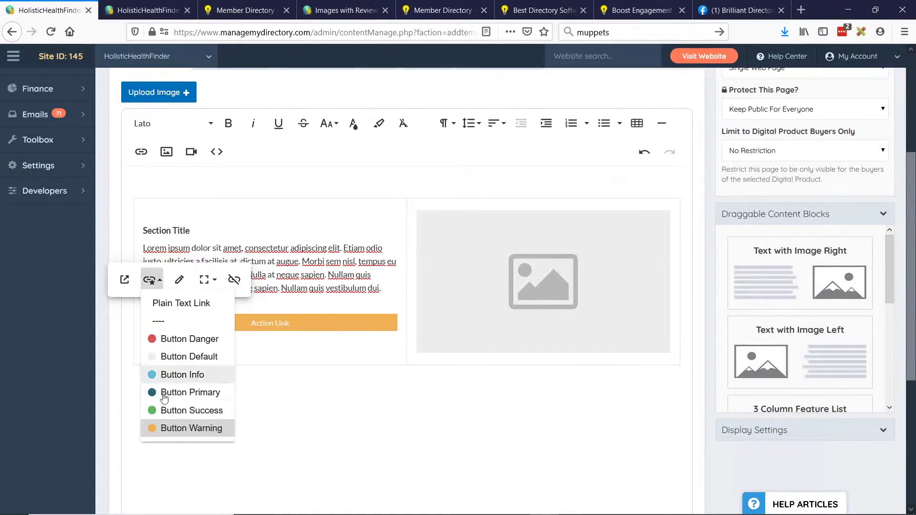
click(163, 338)
click(206, 280)
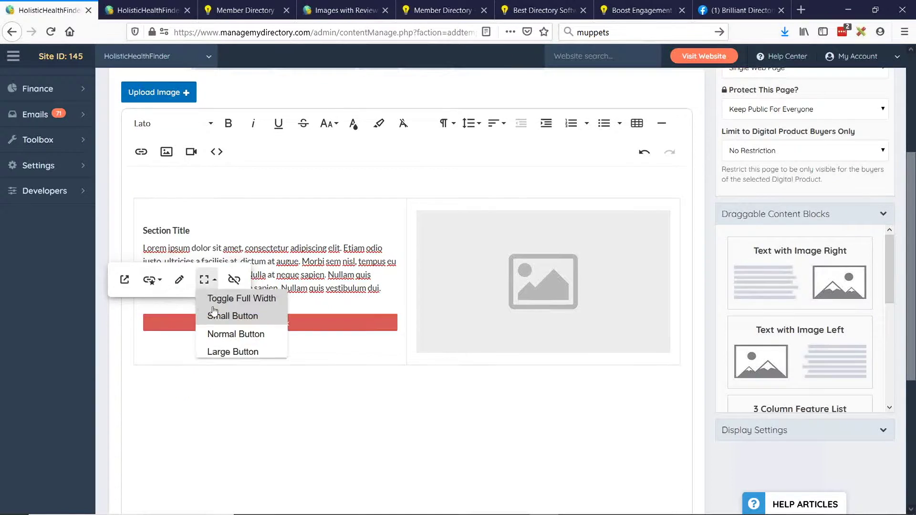
click(233, 352)
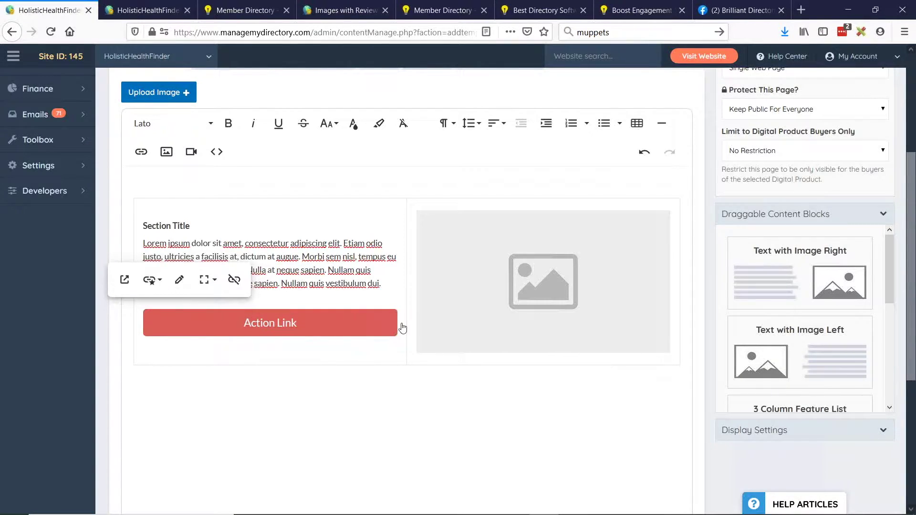
Add a 'NEW LINK' text line below the Section Title.
click(378, 359)
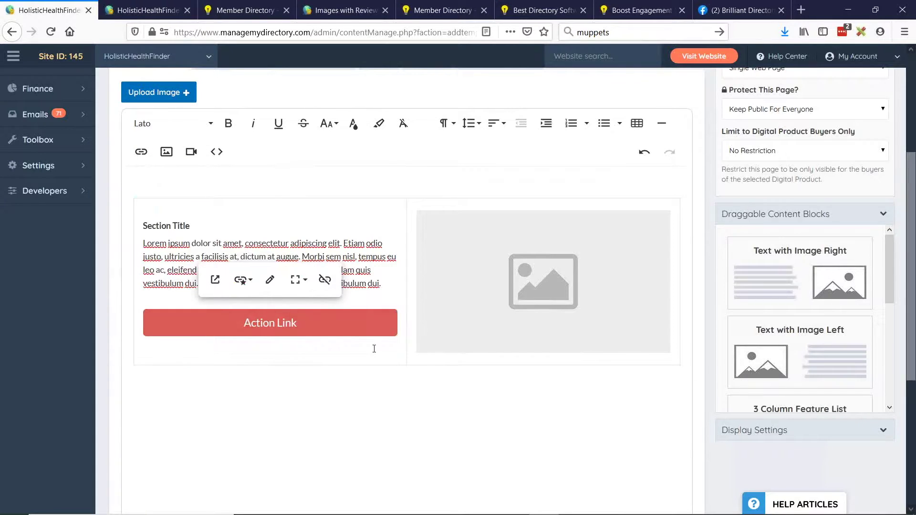
click(201, 226)
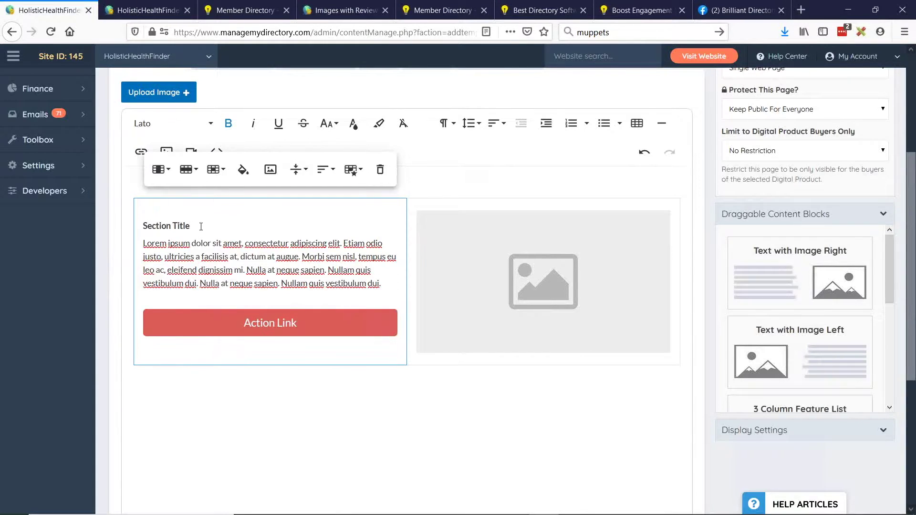
key(Return)
key(Return)
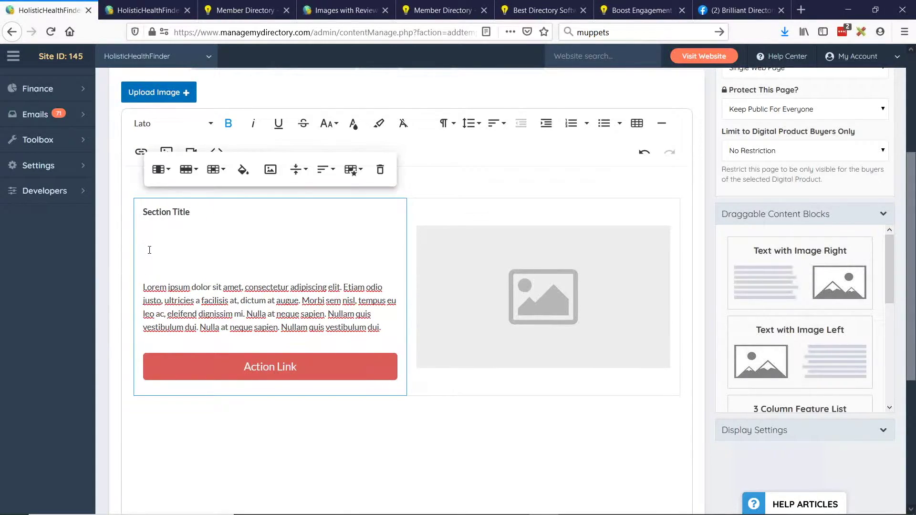
text(NEW LINK)
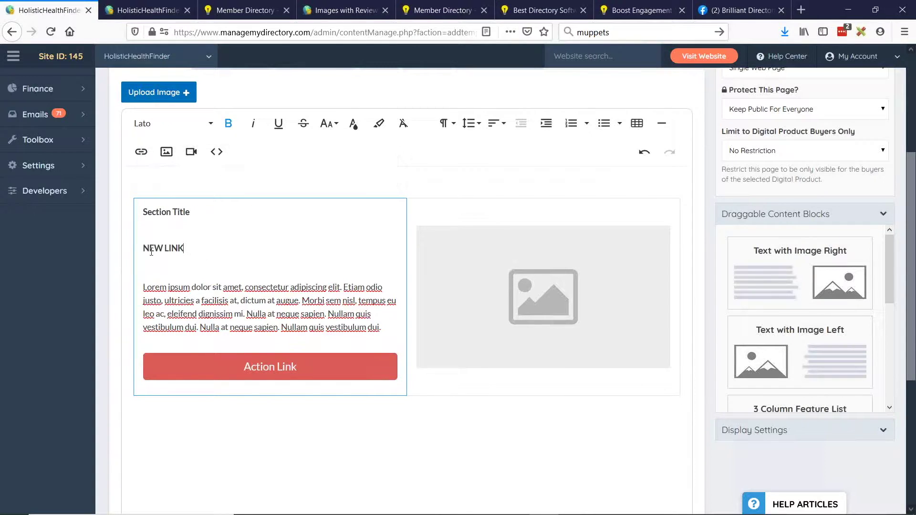
triple_click(151, 251)
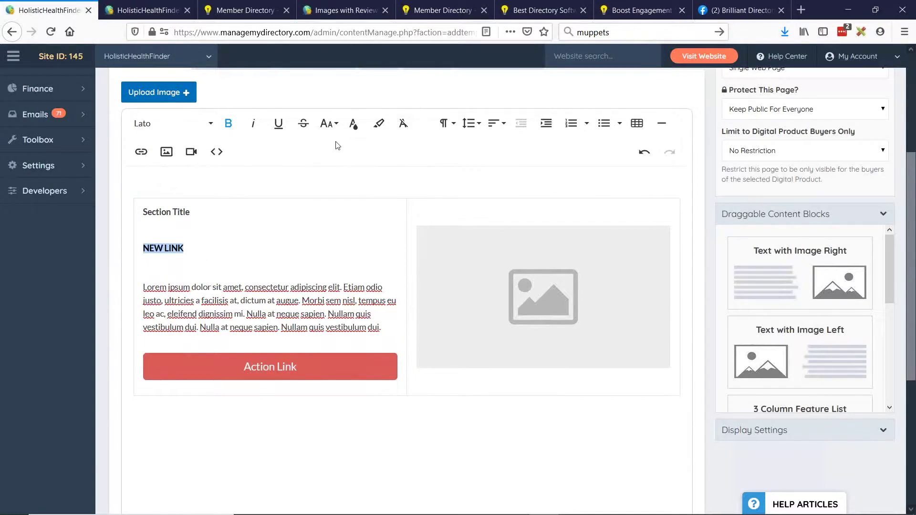
Link the NEW LINK text to /join, opening in a new tab.
click(141, 153)
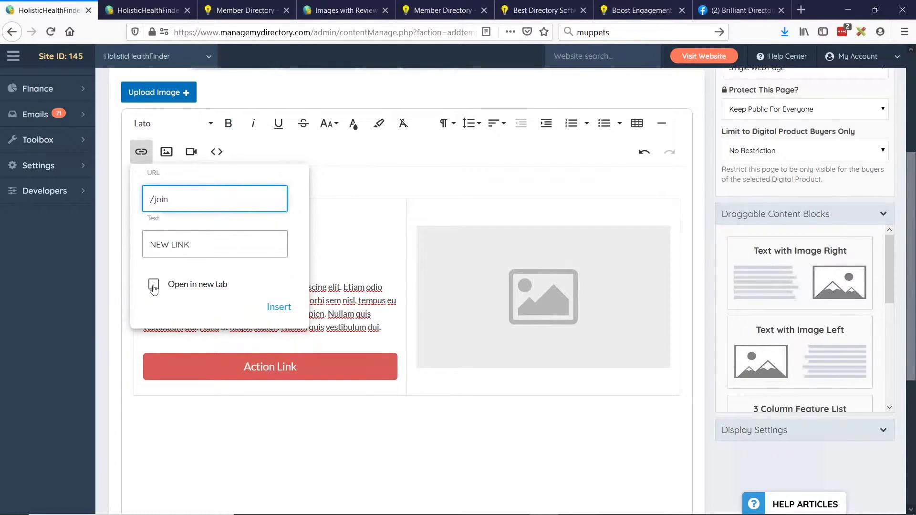
click(153, 287)
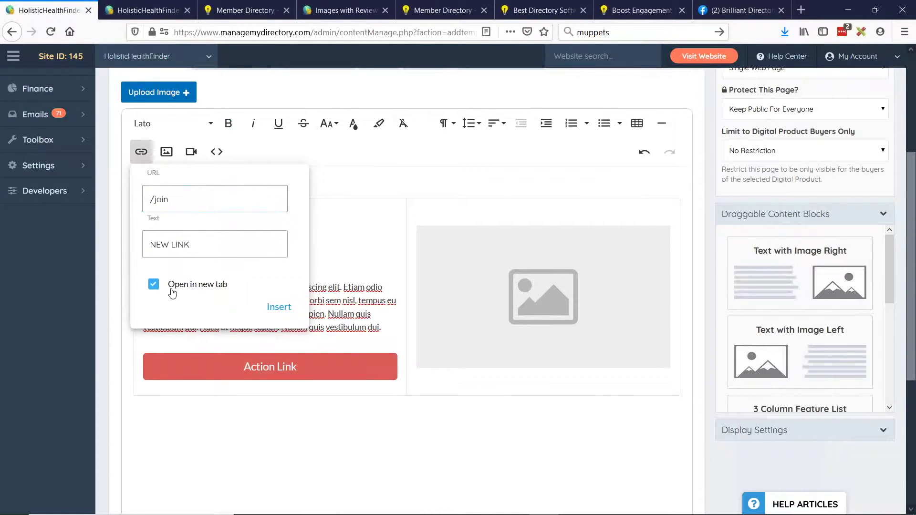
click(279, 307)
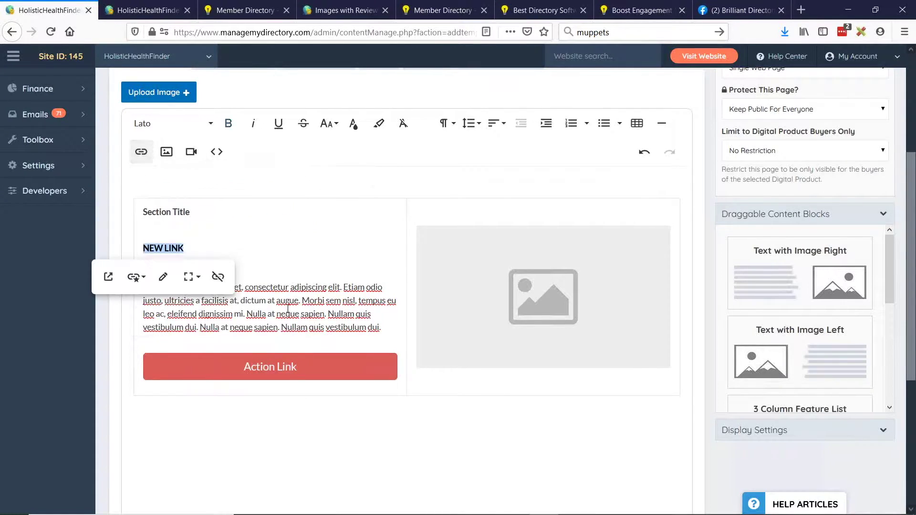
Style NEW LINK as a large, full-width red Button Danger.
click(173, 227)
click(164, 249)
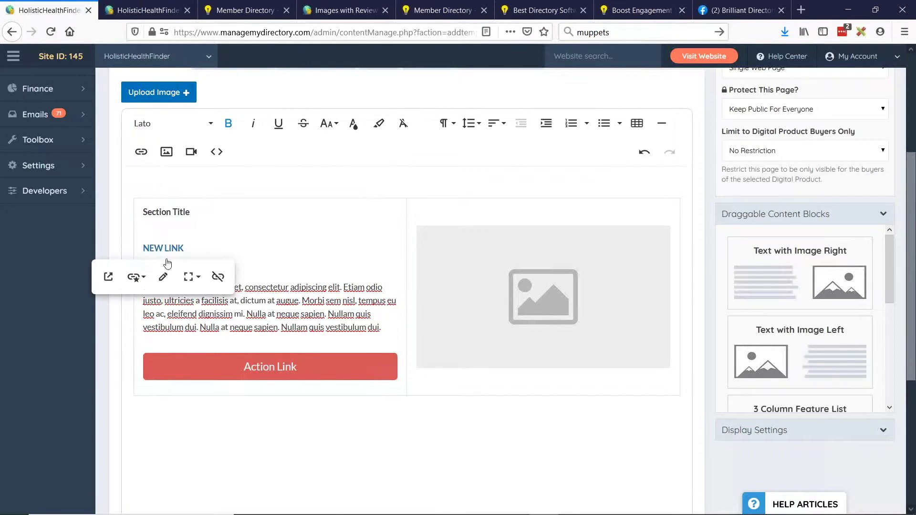
click(135, 277)
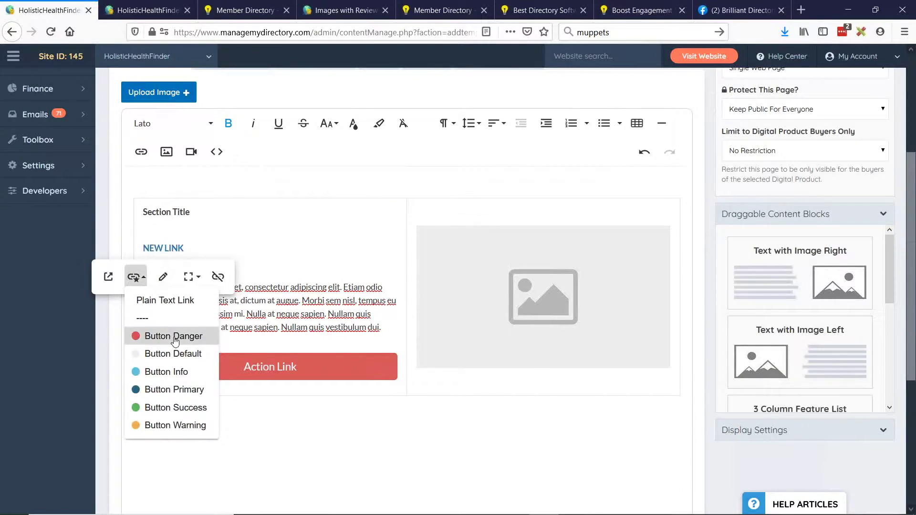
click(172, 336)
click(189, 276)
click(210, 300)
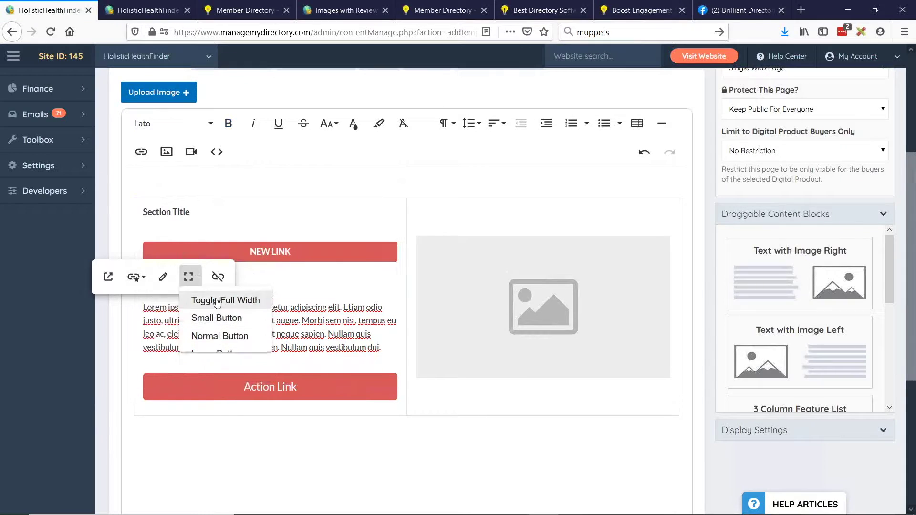
click(188, 277)
click(205, 354)
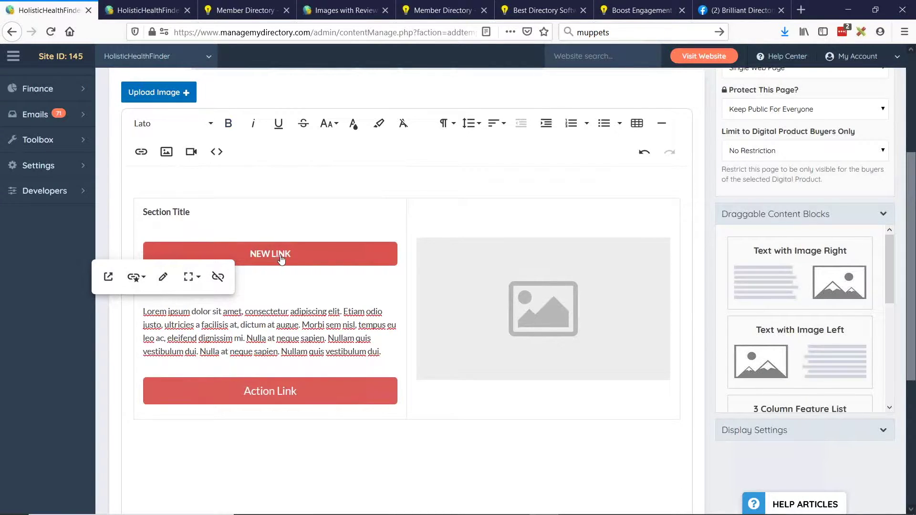
Review the link's /join URL and NEW LINK text, then update it.
click(164, 277)
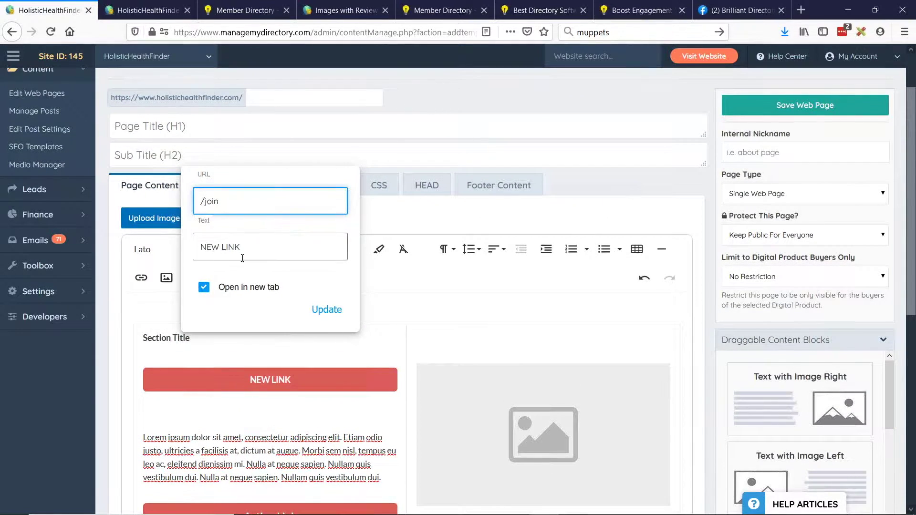
drag(199, 201, 232, 201)
drag(199, 246, 255, 245)
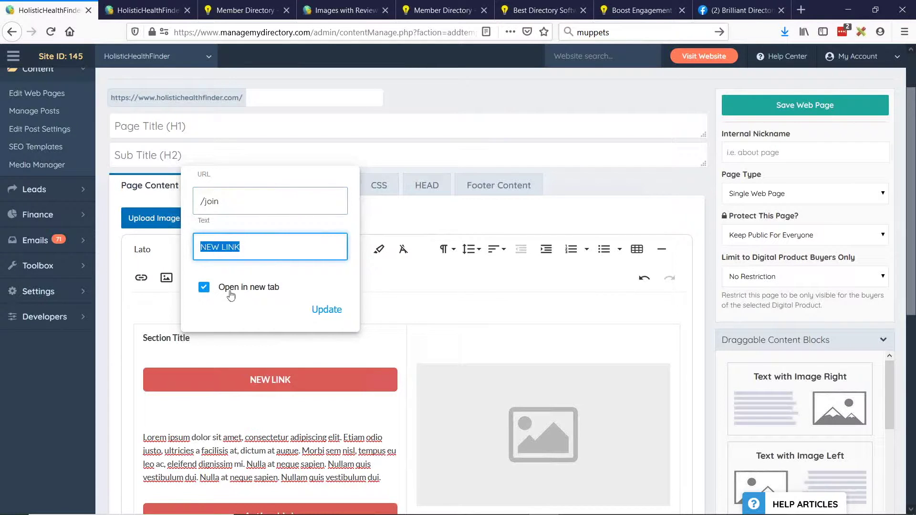
click(326, 310)
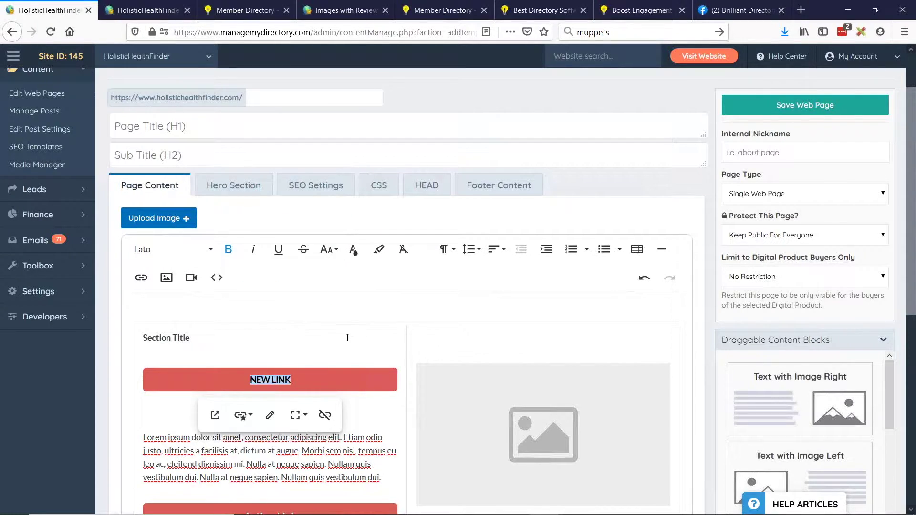
Glance at the BD Lab Updates slides, then collapse the Draggable Content Blocks panel.
key(alt+Tab)
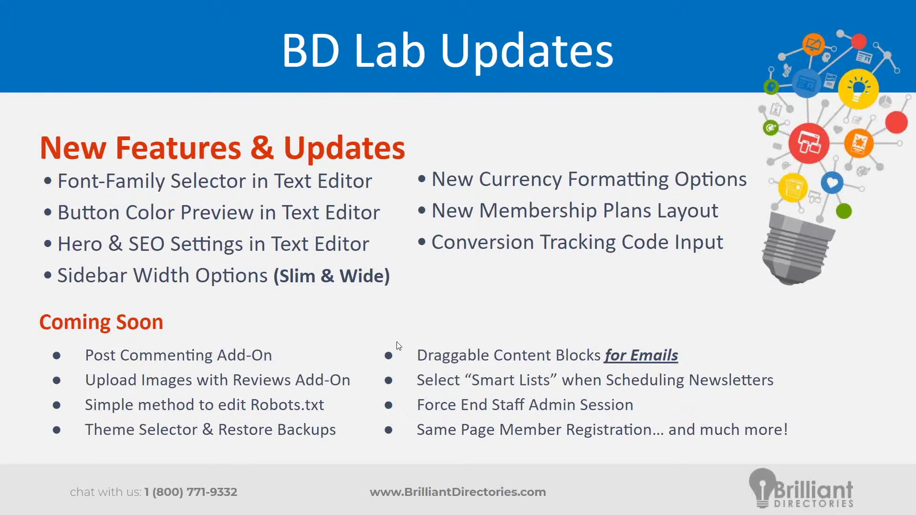
key(alt+Tab)
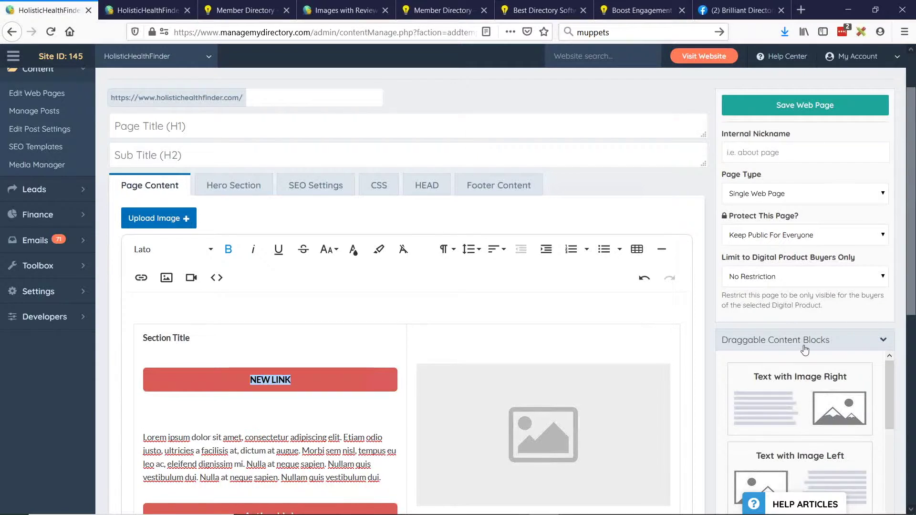
click(805, 349)
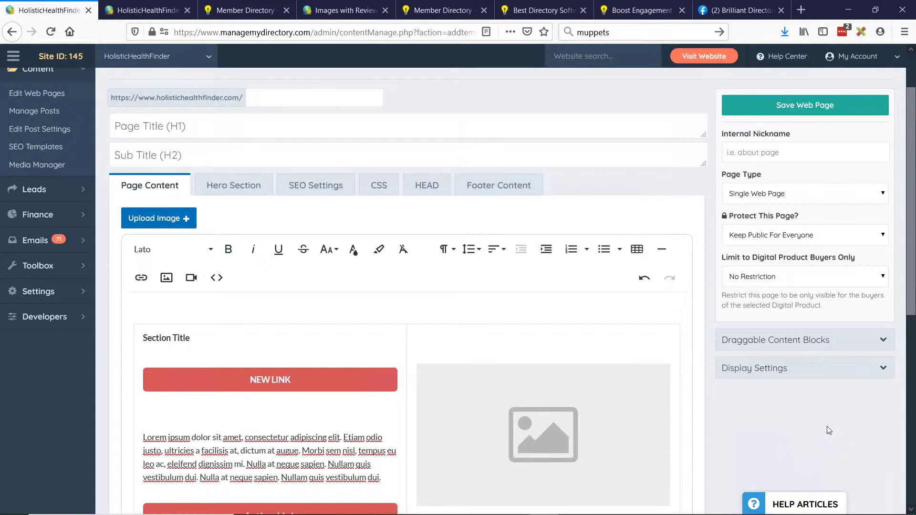
scroll(836, 413, down, 2)
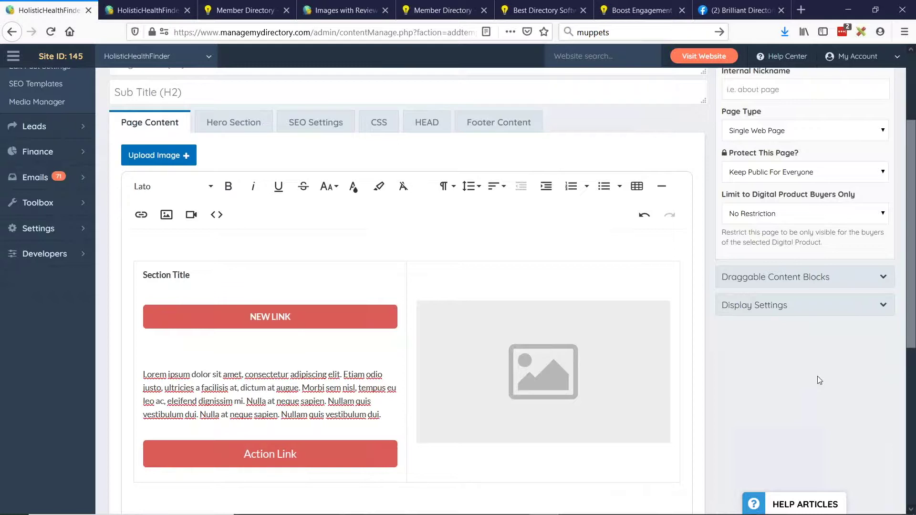
scroll(322, 174, up, 4)
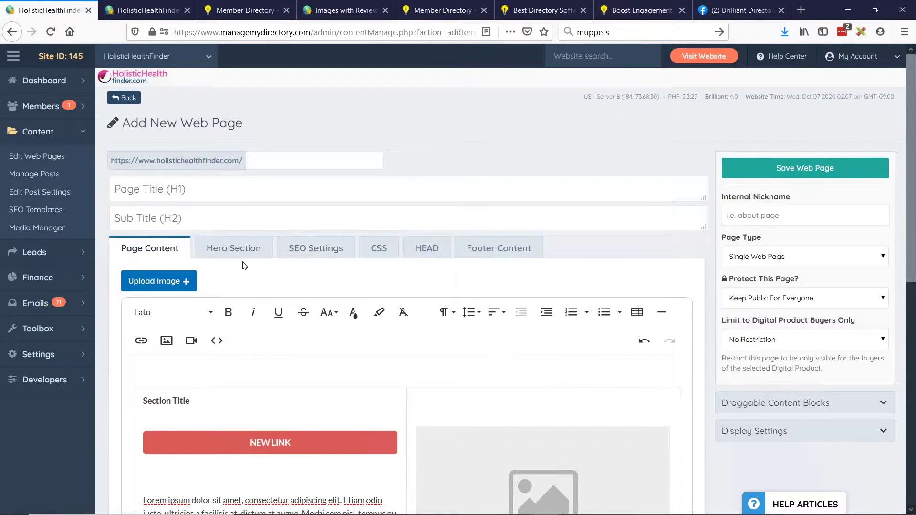
Set Enable Hero Section to Yes - All Devices on the Hero Section tab.
click(223, 253)
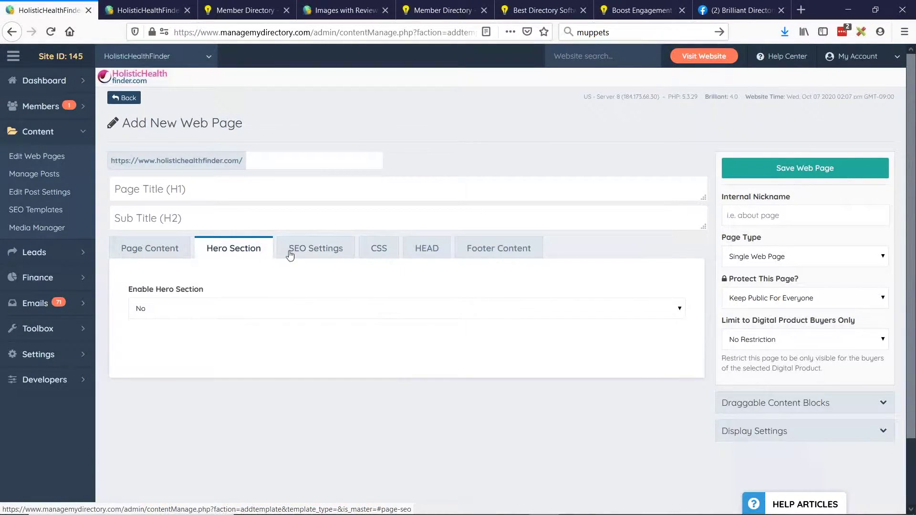
scroll(133, 231, down, 2)
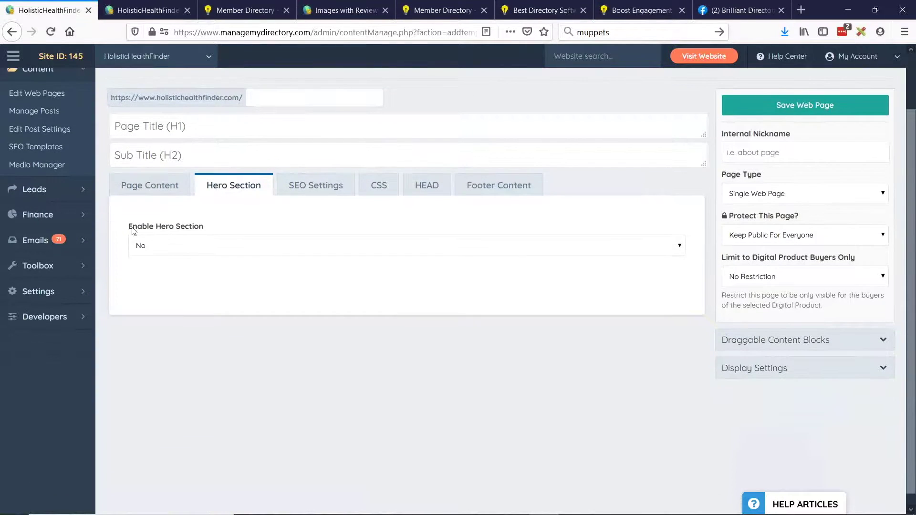
click(178, 249)
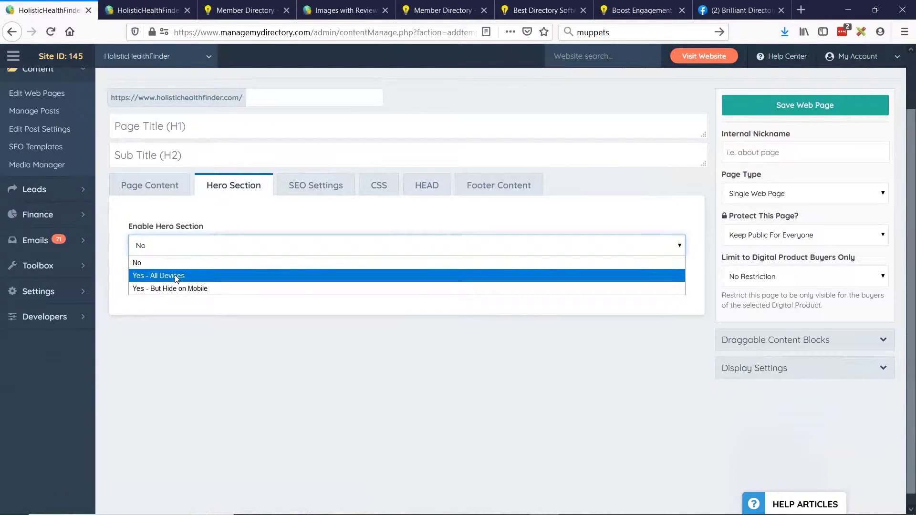
click(177, 276)
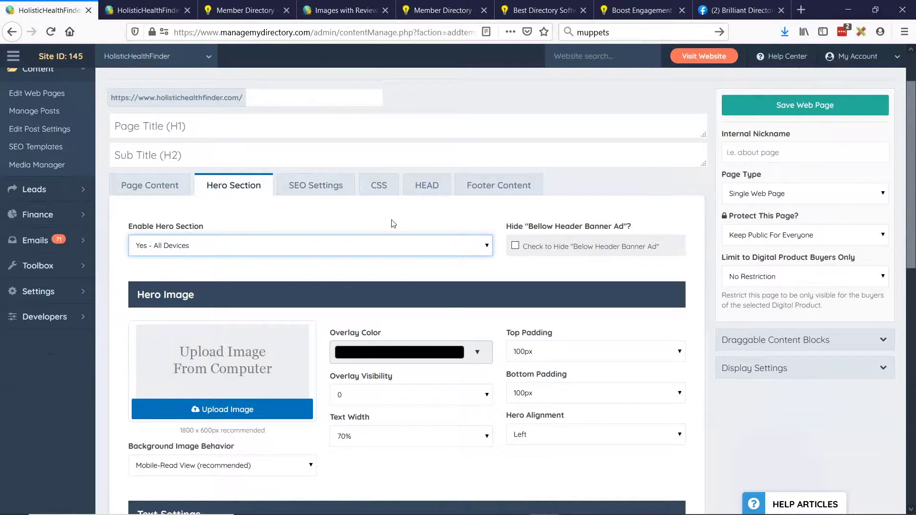
Look over the hero image and text settings, including the H1/H2 font weight labels and Page Title.
scroll(395, 221, down, 4)
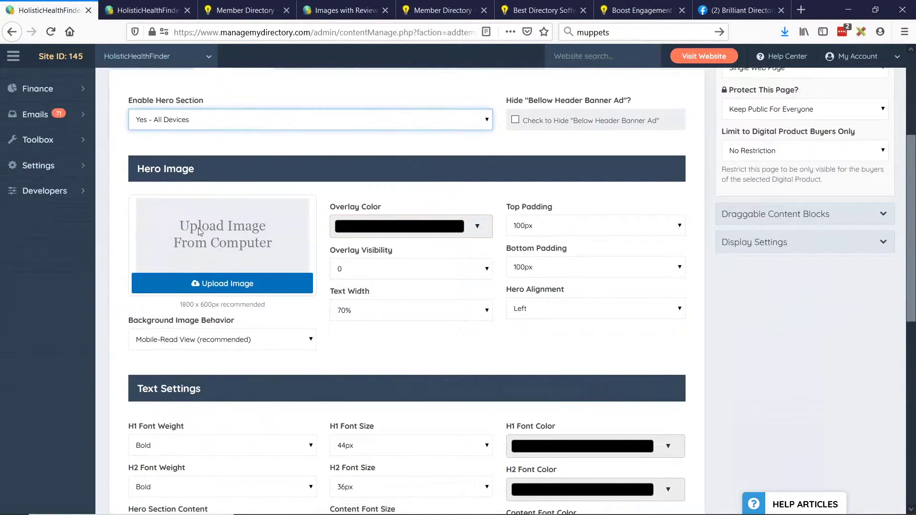
scroll(344, 251, down, 2)
scroll(343, 251, up, 2)
scroll(614, 281, down, 4)
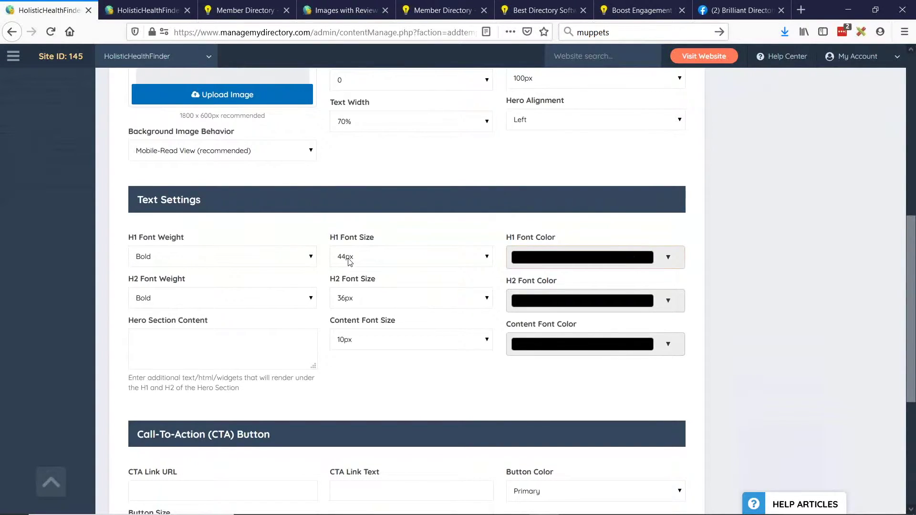
scroll(308, 295, down, 4)
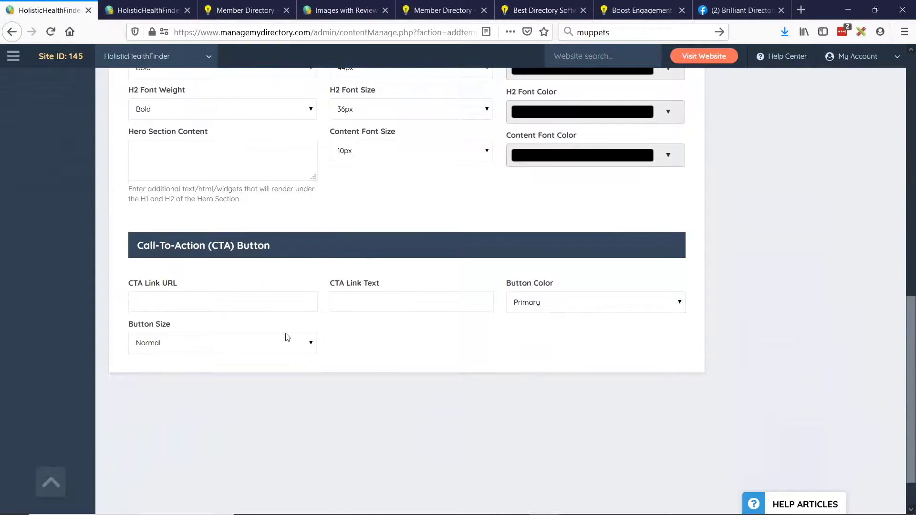
scroll(300, 342, up, 2)
scroll(299, 339, up, 8)
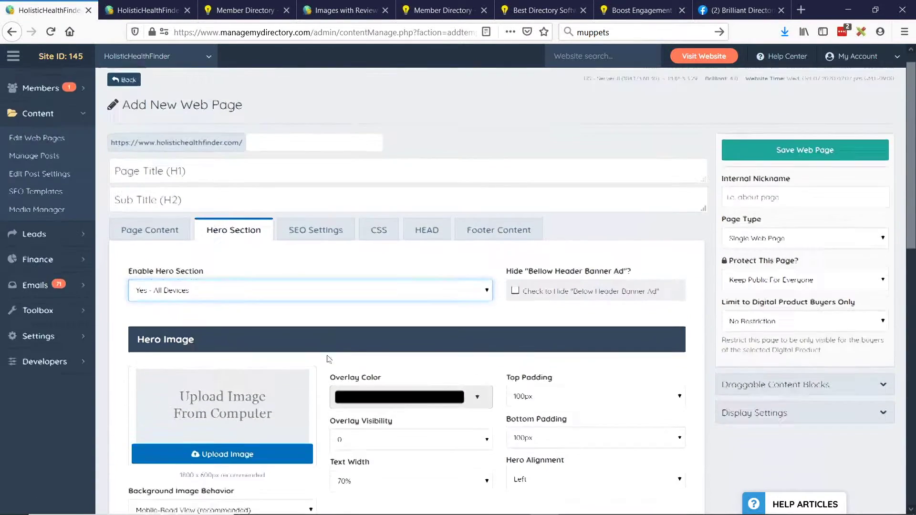
scroll(180, 360, down, 5)
double_click(132, 300)
double_click(133, 342)
scroll(191, 339, up, 6)
click(135, 189)
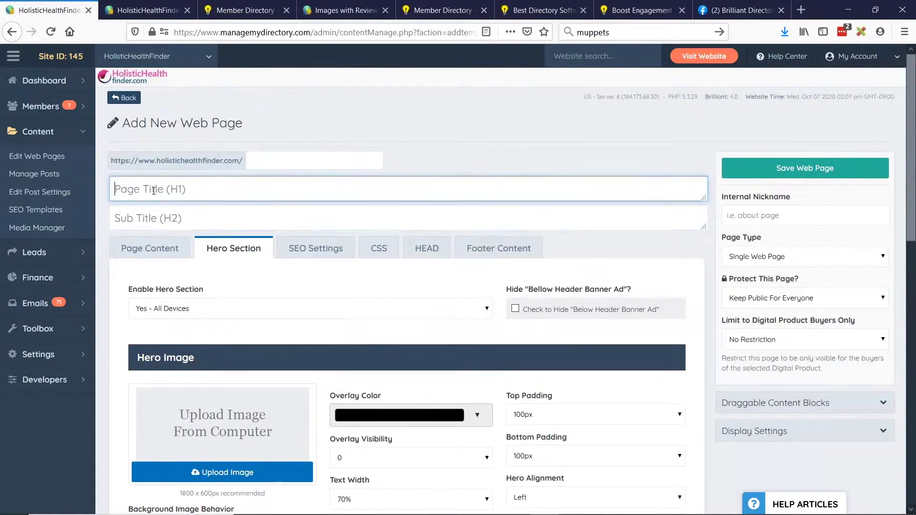
Open SEO Settings and inspect the empty Meta Title, Meta Description and Keywords fields.
click(186, 221)
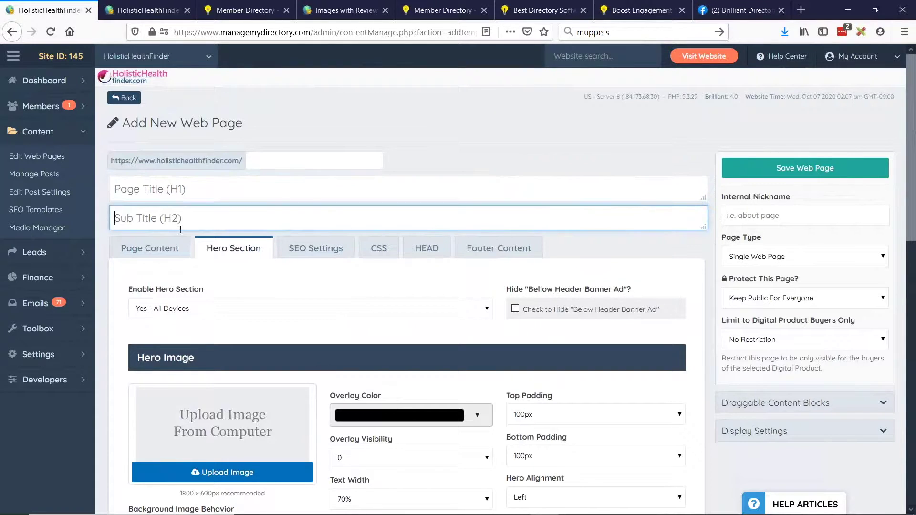
click(329, 258)
scroll(328, 219, down, 2)
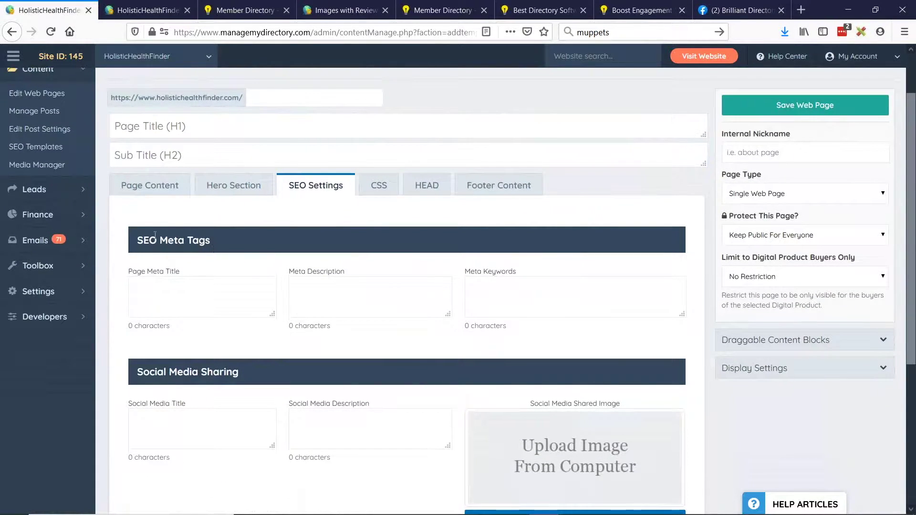
scroll(375, 240, down, 2)
drag(136, 177, 221, 176)
click(168, 209)
drag(147, 209, 184, 210)
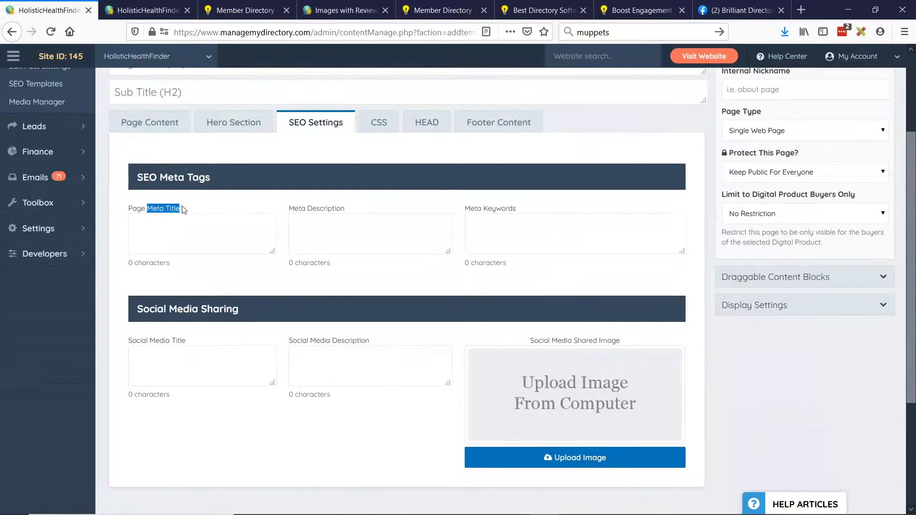
drag(289, 209, 344, 209)
drag(479, 208, 516, 209)
click(199, 222)
click(360, 224)
click(527, 237)
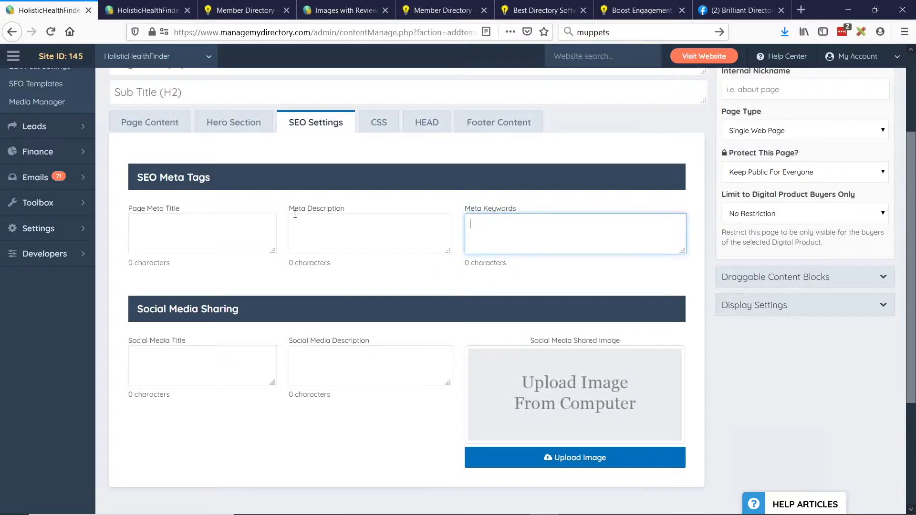
Review the empty Social Media Title and Description fields.
scroll(295, 215, down, 3)
drag(137, 185, 231, 185)
click(271, 187)
click(166, 234)
click(339, 230)
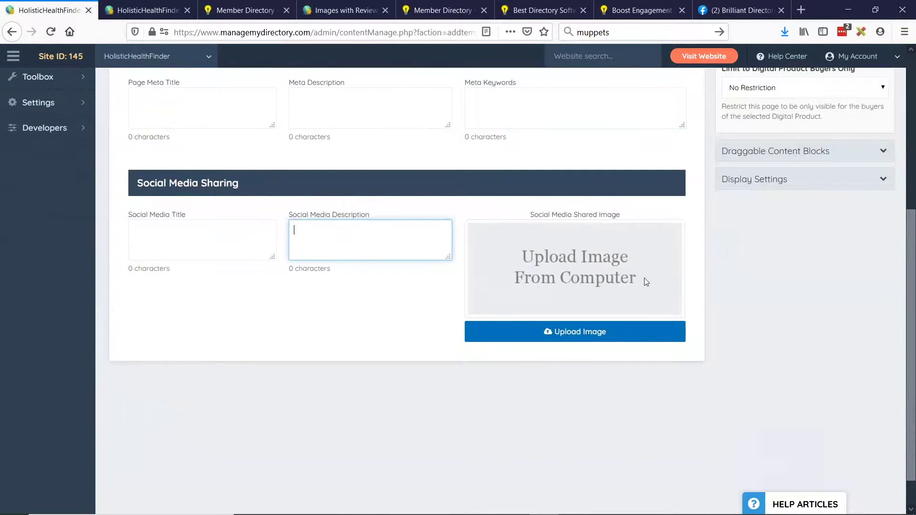
scroll(618, 279, up, 3)
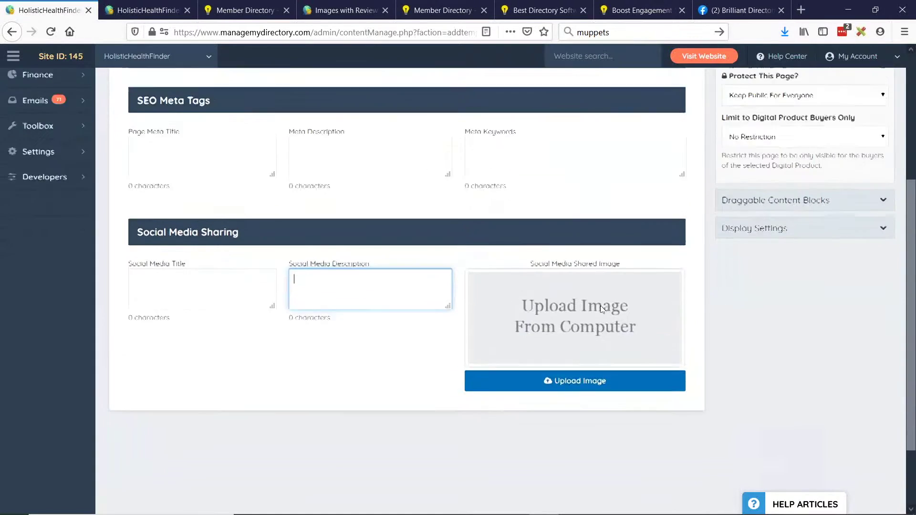
click(219, 362)
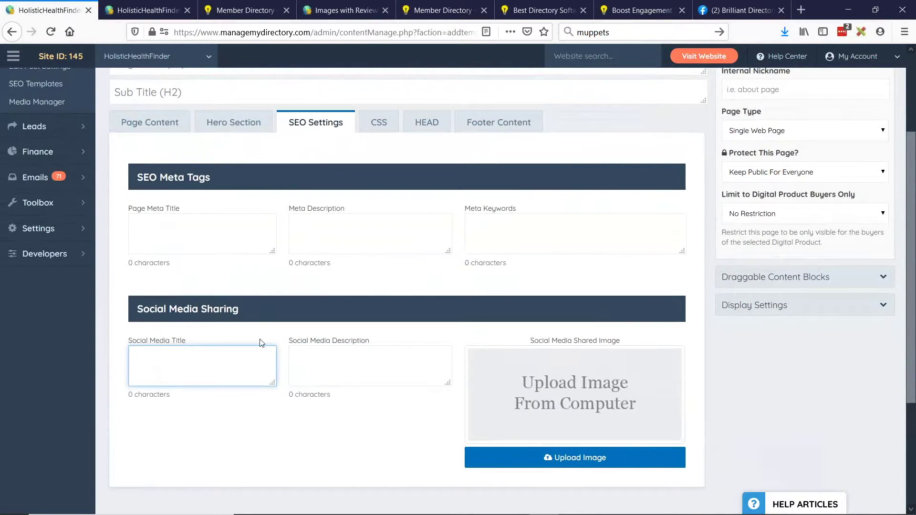
scroll(270, 345, up, 2)
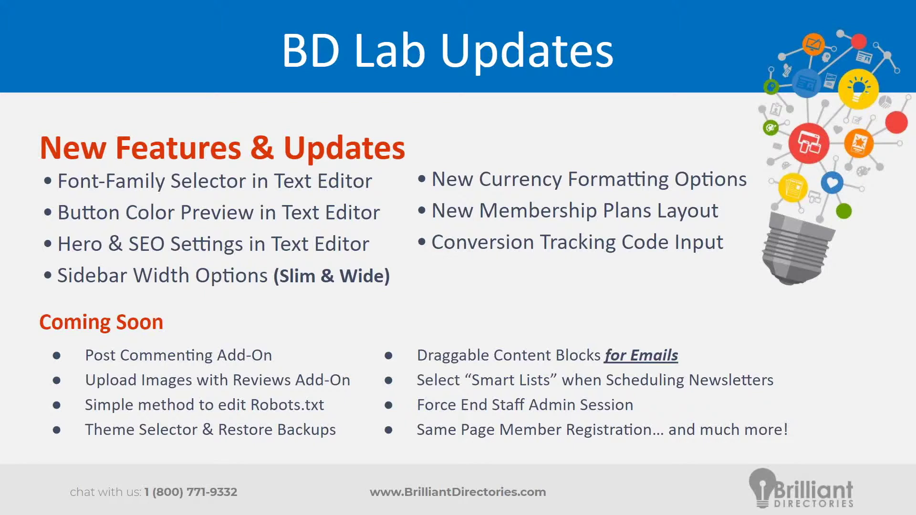
Open the live website and run a search listing all members.
key(alt+Tab)
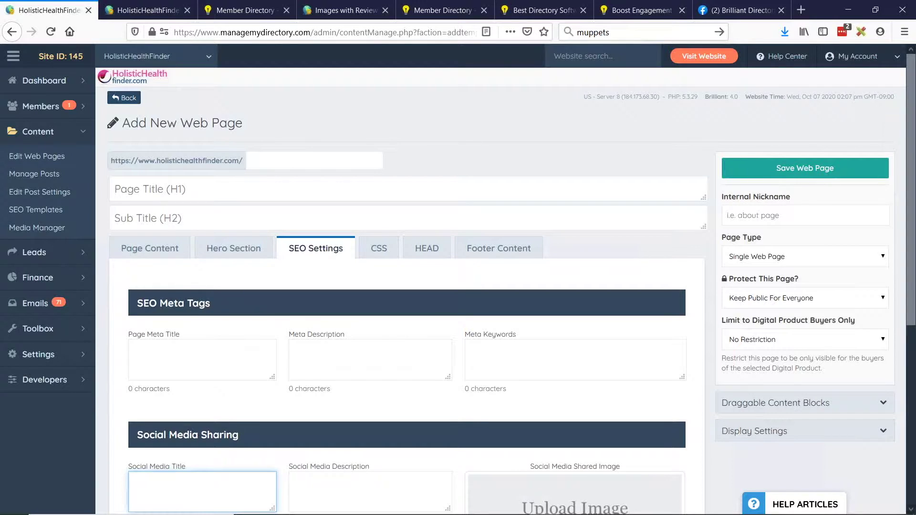
click(690, 59)
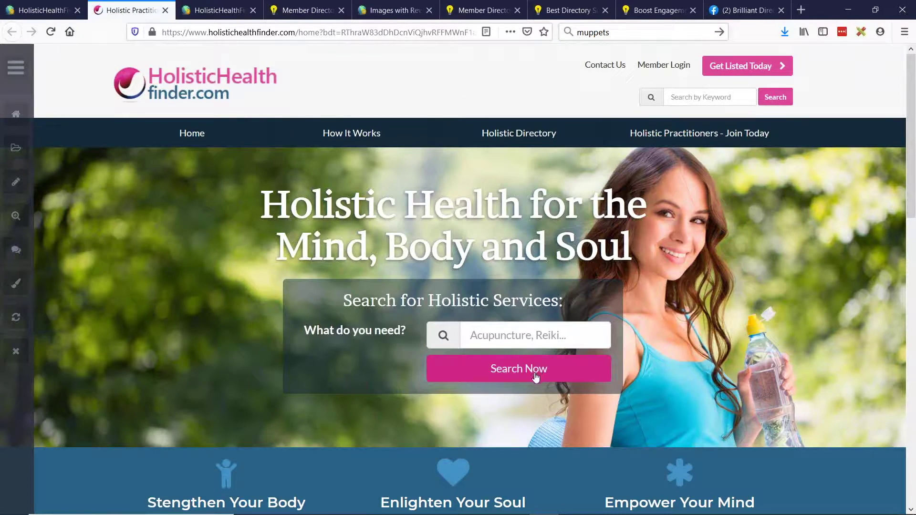
click(539, 378)
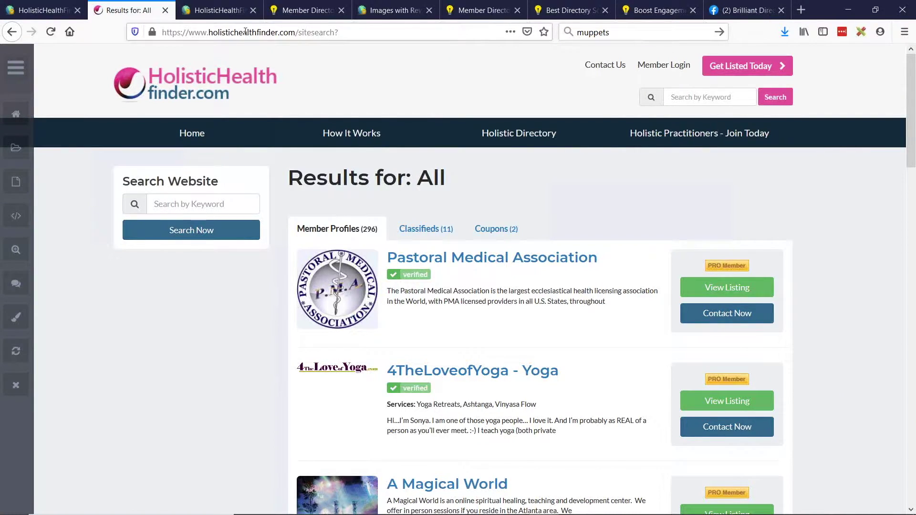
Open the site's Video Library in another tab and compare it with the search results.
right_click(148, 10)
click(461, 170)
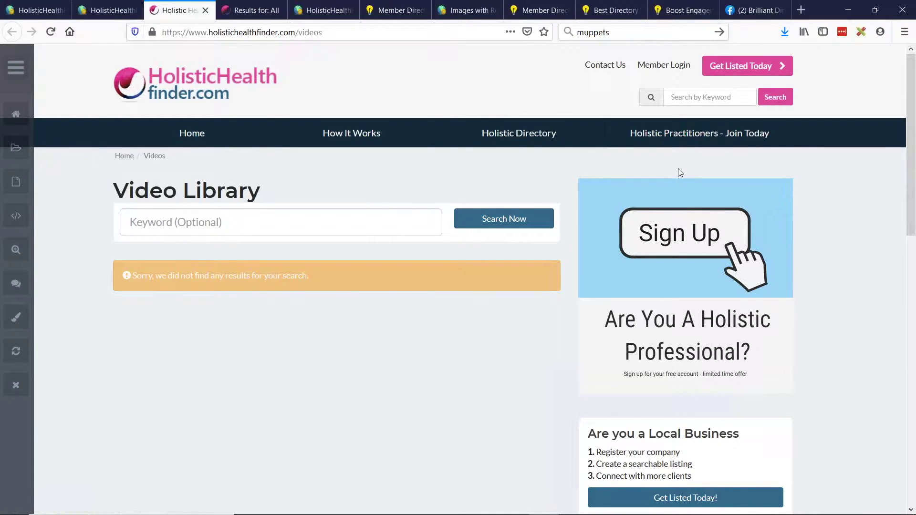
click(253, 10)
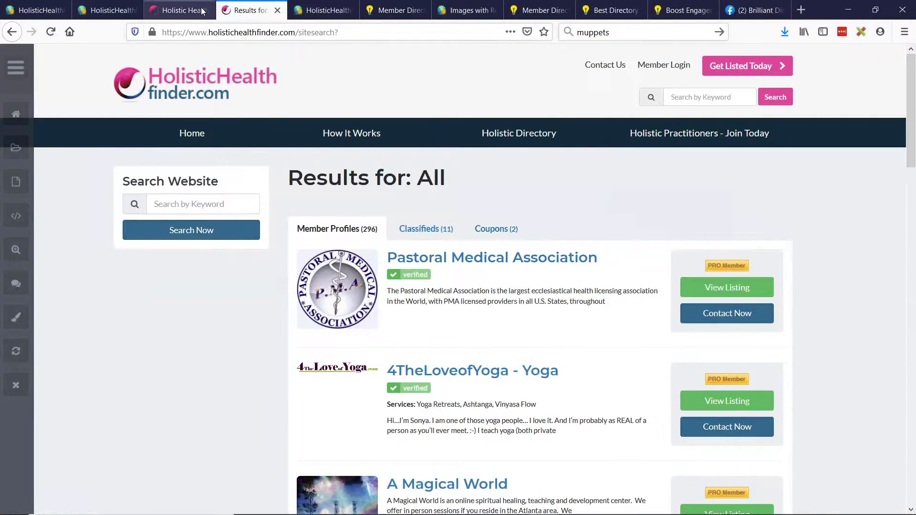
click(180, 10)
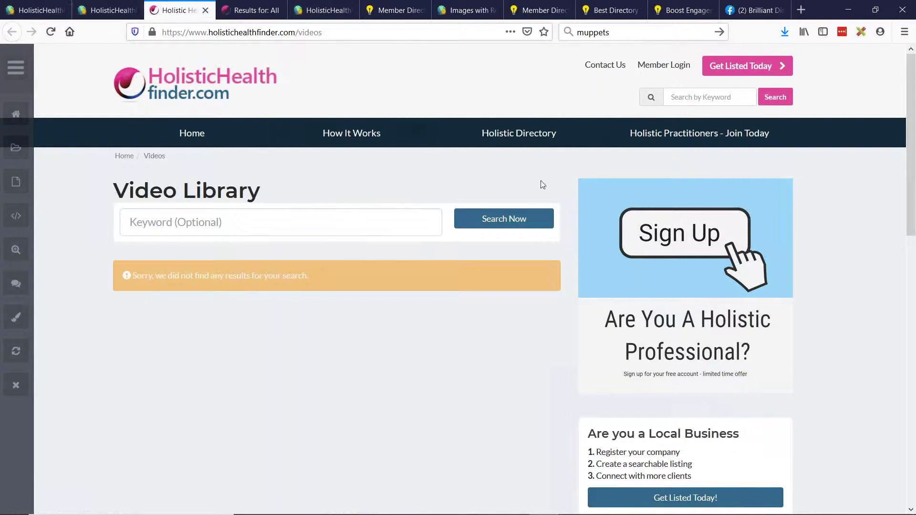
Return to the admin and go to Settings > Design Settings.
click(109, 10)
mouse_move(62, 357)
click(122, 372)
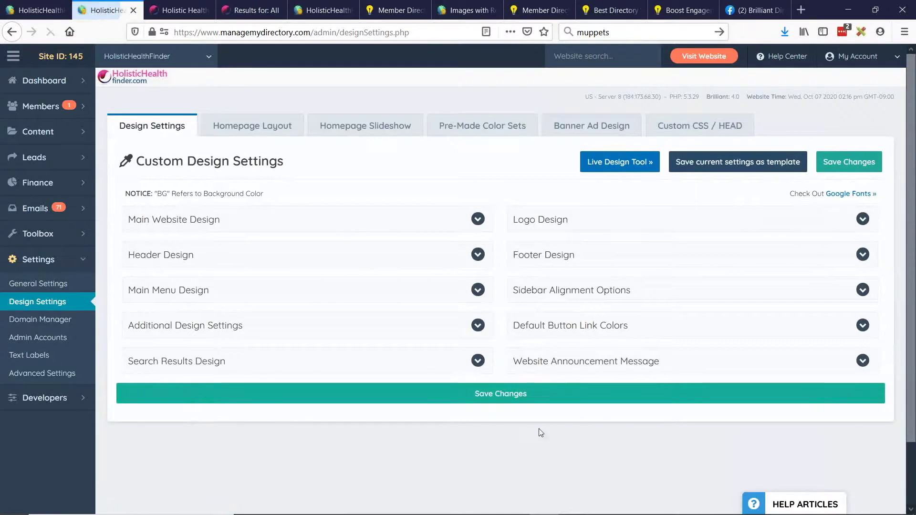
Expand the Sidebar Alignment Options and look over the Member Search Results choices without changing anything.
click(683, 299)
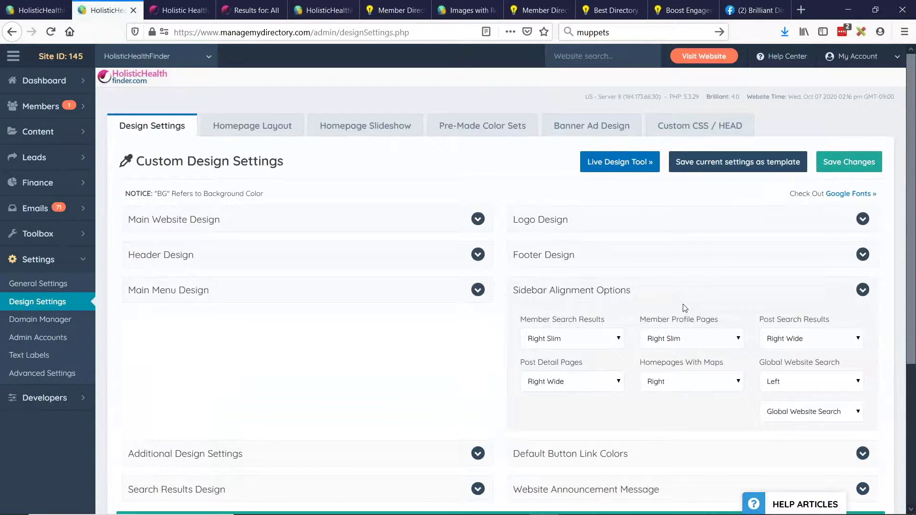
scroll(685, 308, down, 2)
click(553, 275)
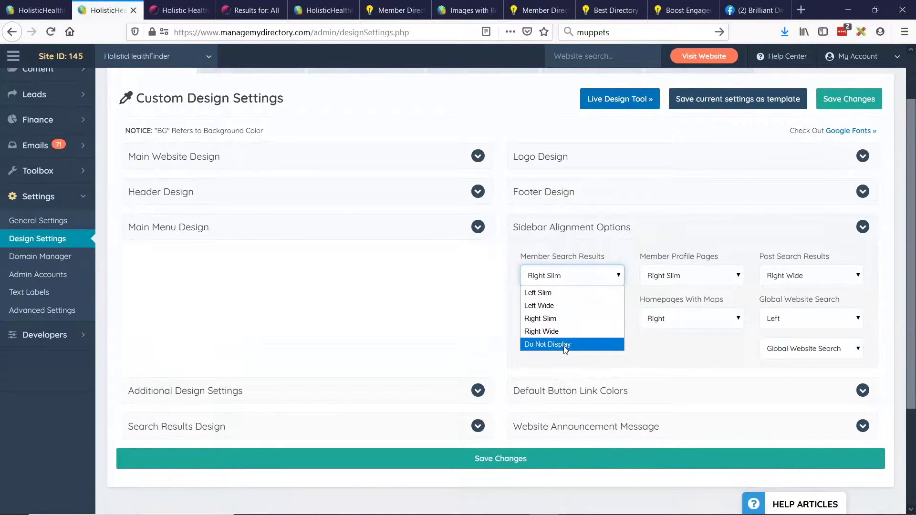
click(654, 225)
click(655, 225)
click(644, 230)
click(621, 234)
Set the Member Search Results sidebar to Right Wide and save the design settings.
click(606, 266)
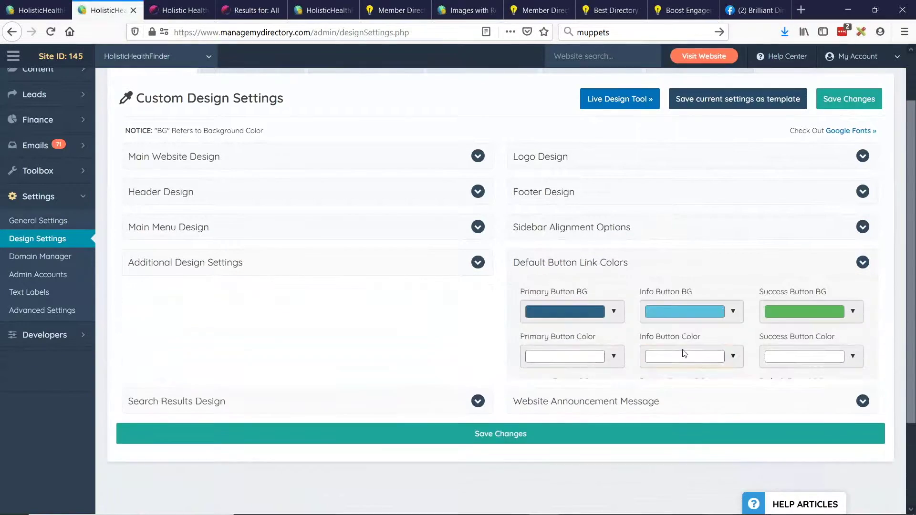
click(605, 262)
click(593, 229)
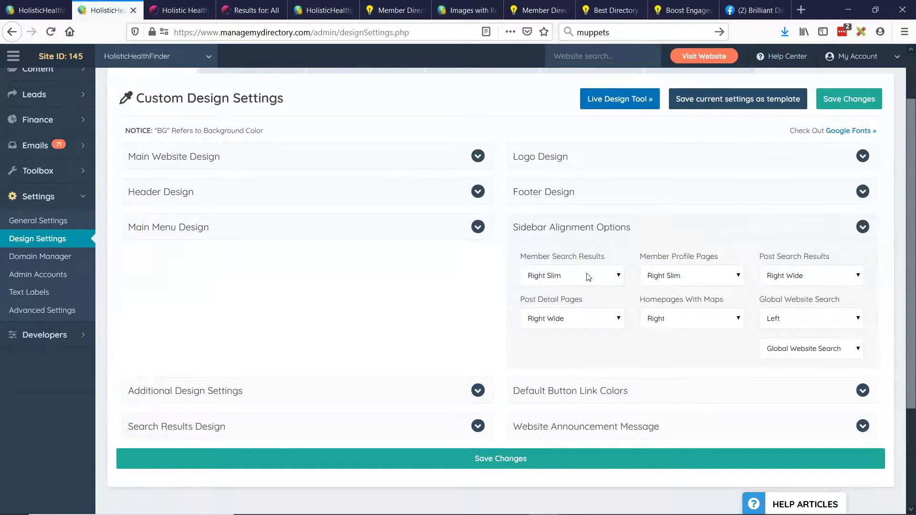
click(576, 282)
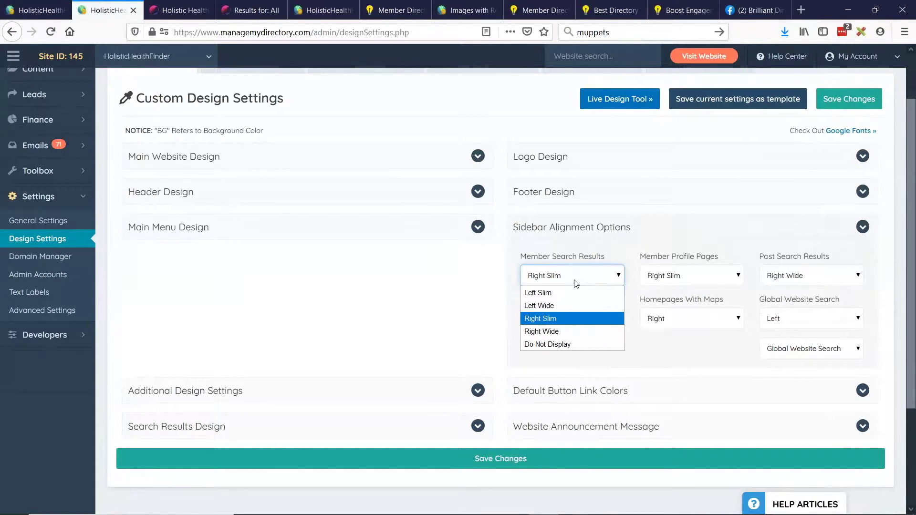
click(543, 332)
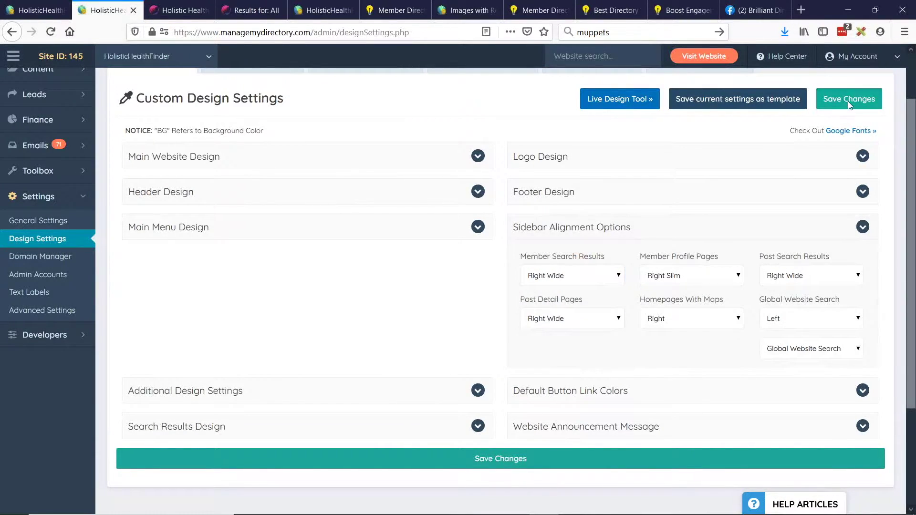
click(849, 100)
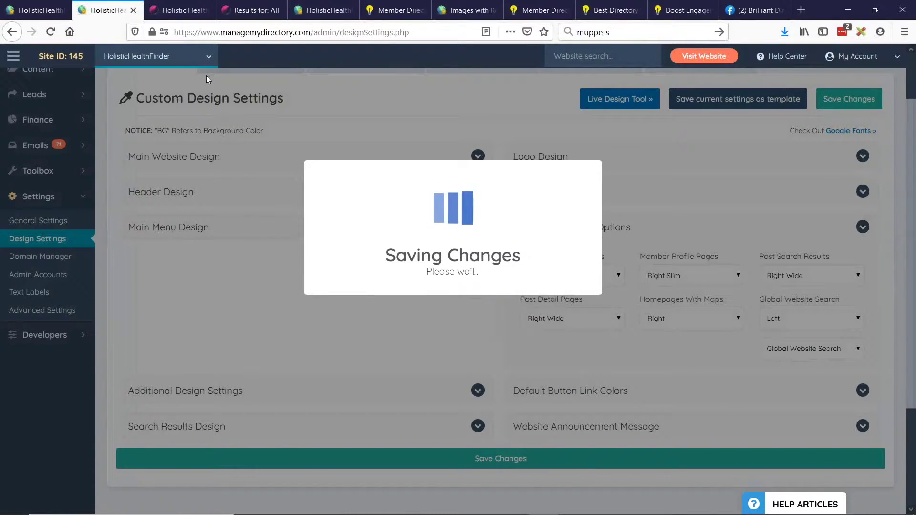
Go to the Video Library browser tab and select the page part of its address.
click(253, 10)
click(179, 11)
double_click(309, 32)
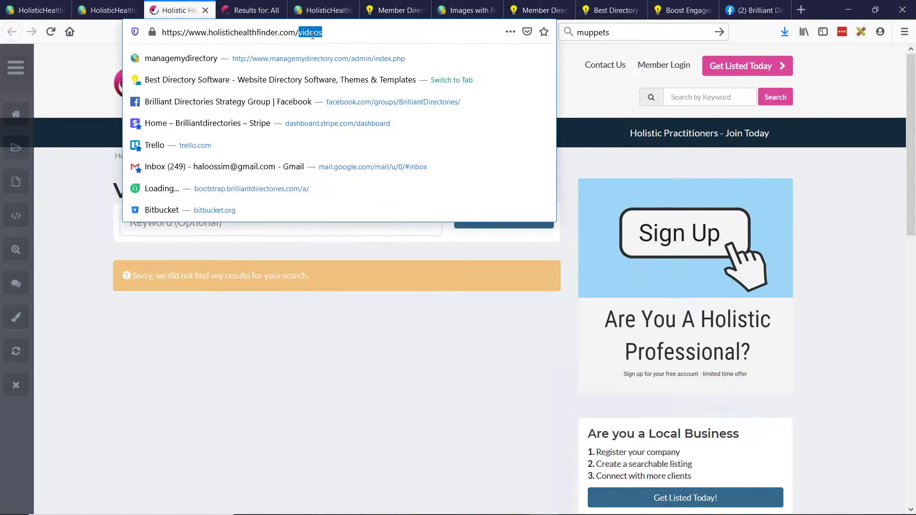
Load the site's /search_results page and scroll through the results.
text(se)
key(Delete)
text(arch_results)
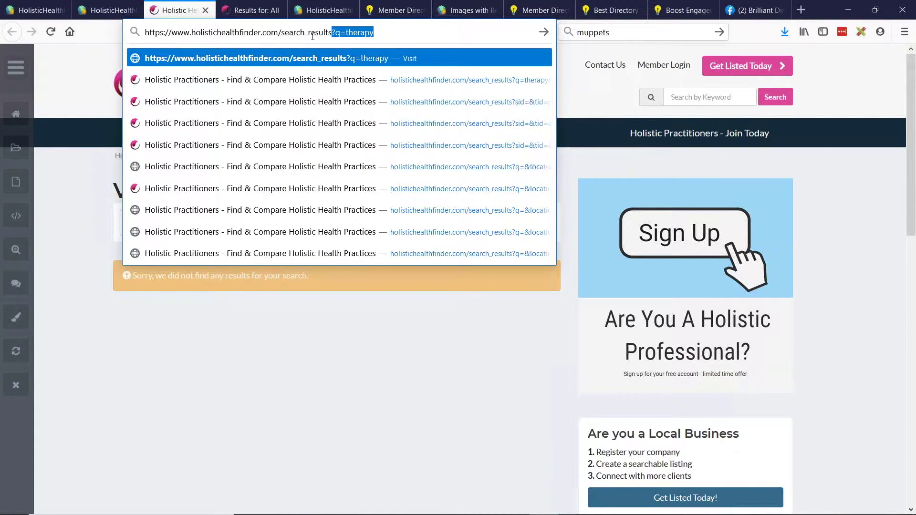
key(Delete)
key(Return)
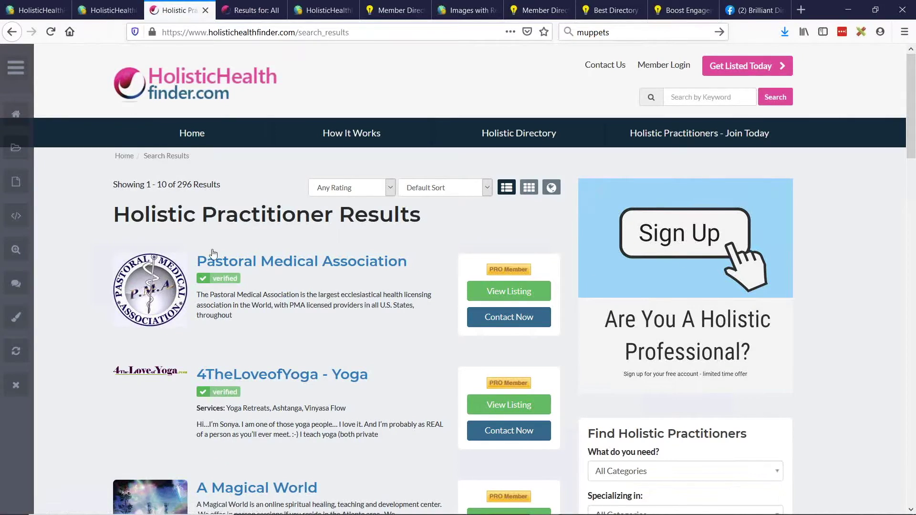
scroll(213, 253, down, 2)
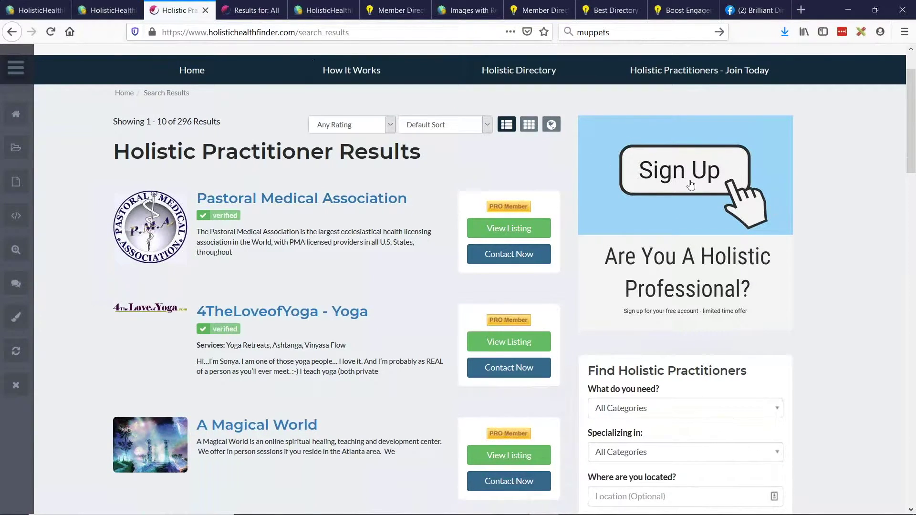
Change the Member Search Results sidebar to Right Slim in Design Settings and save.
click(59, 14)
click(101, 12)
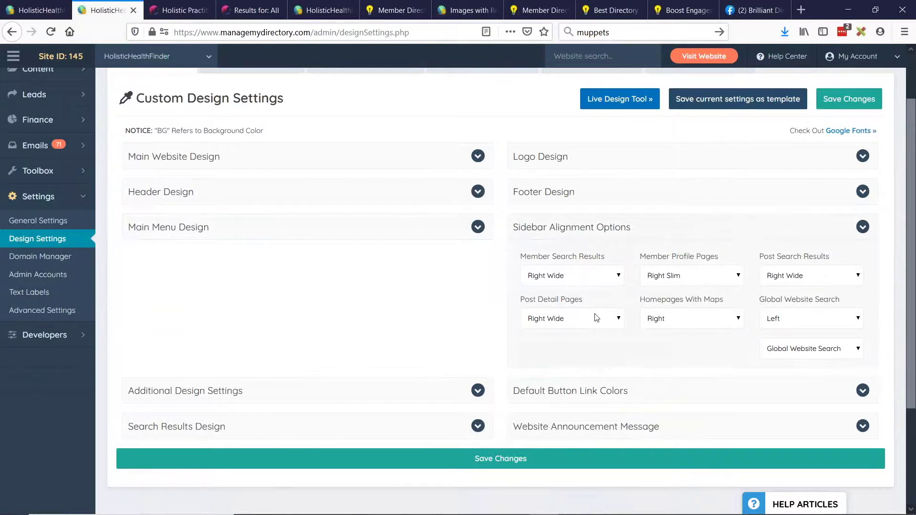
click(581, 275)
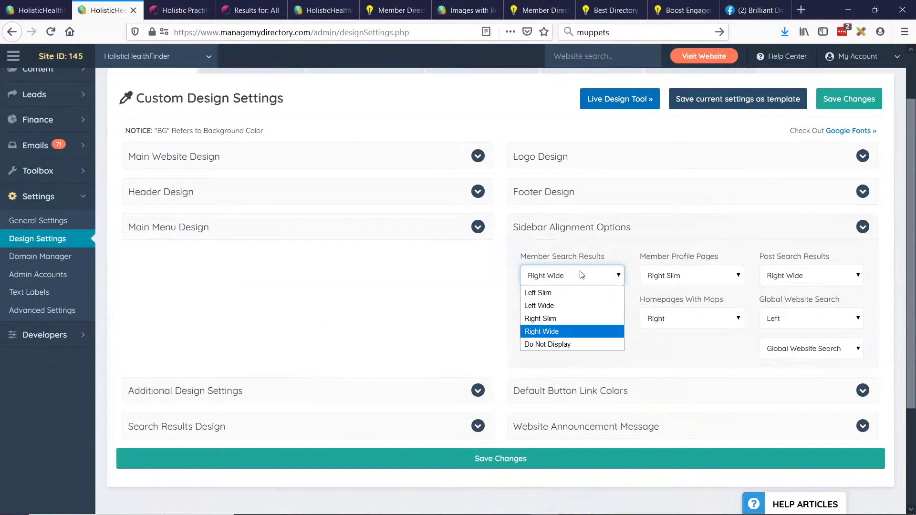
click(565, 319)
click(840, 104)
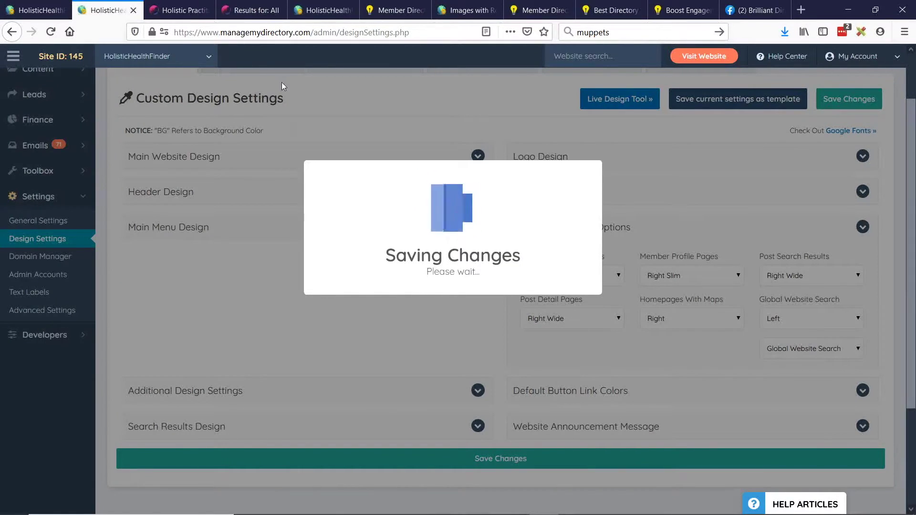
Go back to the practitioner results tab and bring up its tab options.
click(243, 14)
click(206, 12)
scroll(198, 105, up, 2)
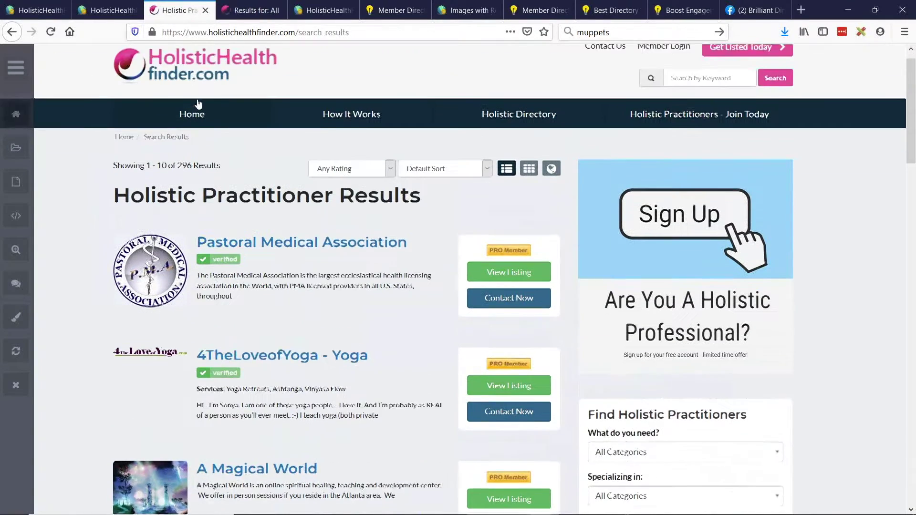
right_click(177, 11)
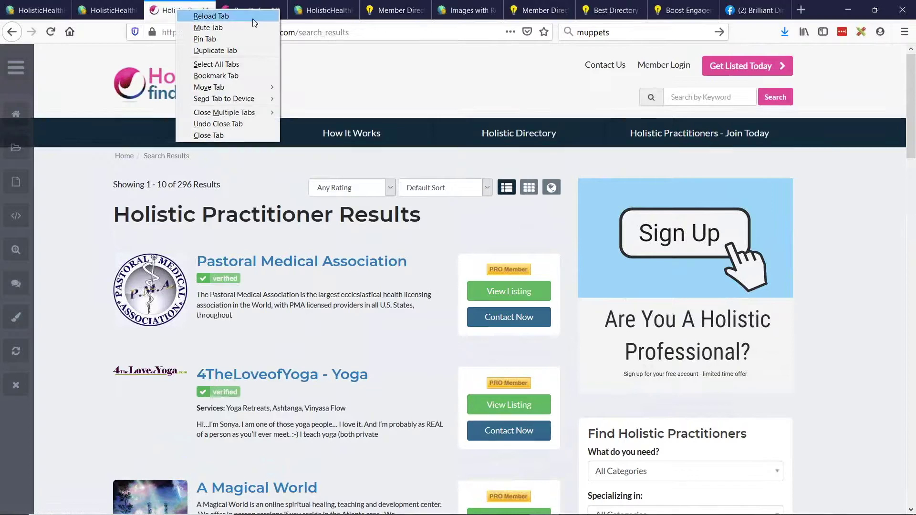
Duplicate the practitioner results tab and compare the slim and wide sidebar layouts.
click(212, 50)
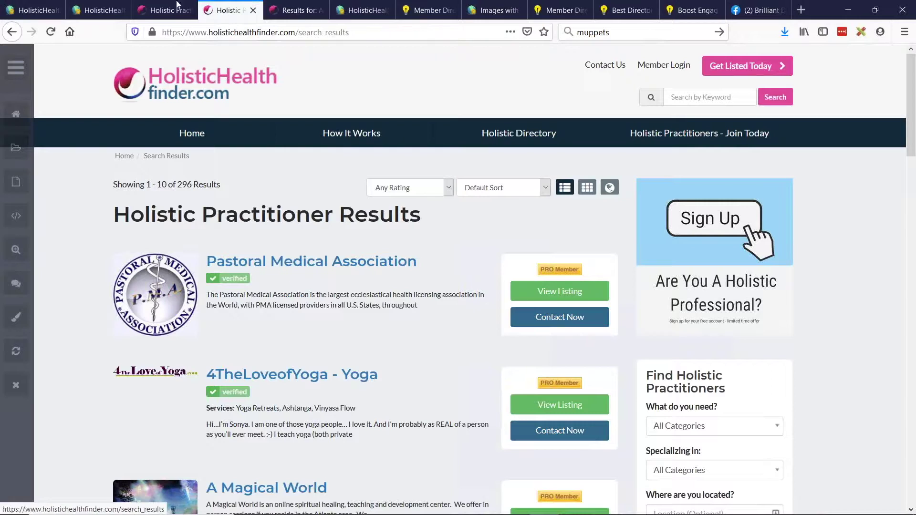
click(177, 4)
click(222, 10)
click(167, 8)
click(213, 10)
click(180, 8)
click(214, 10)
click(155, 9)
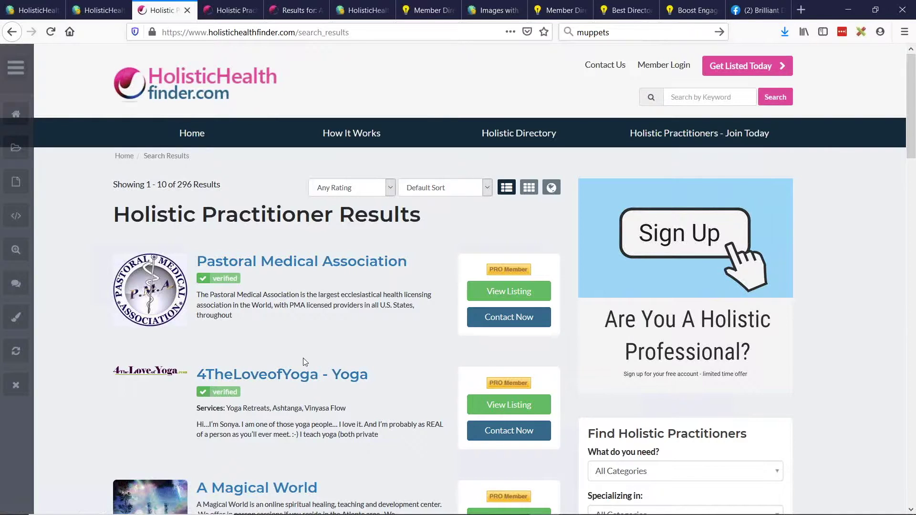
Check the presentation slides, then return to the admin Add New Web Page tab.
key(alt+Tab)
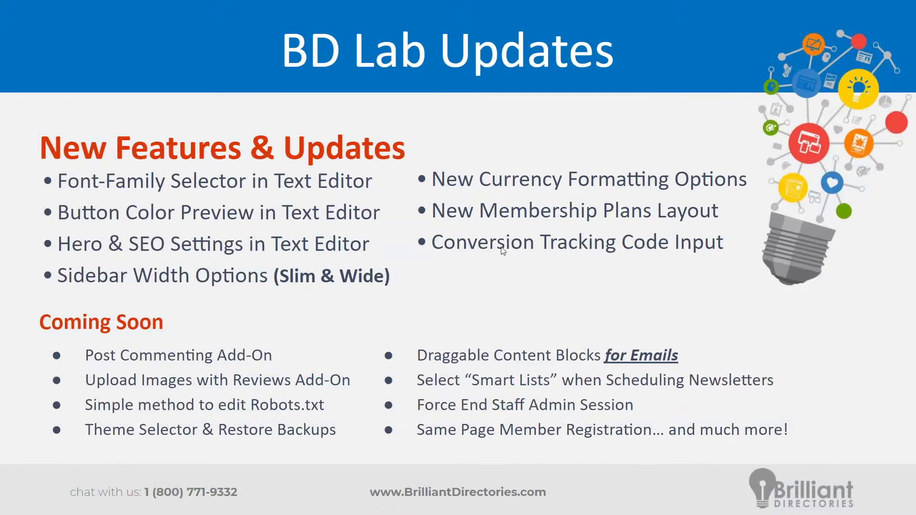
key(alt+Tab)
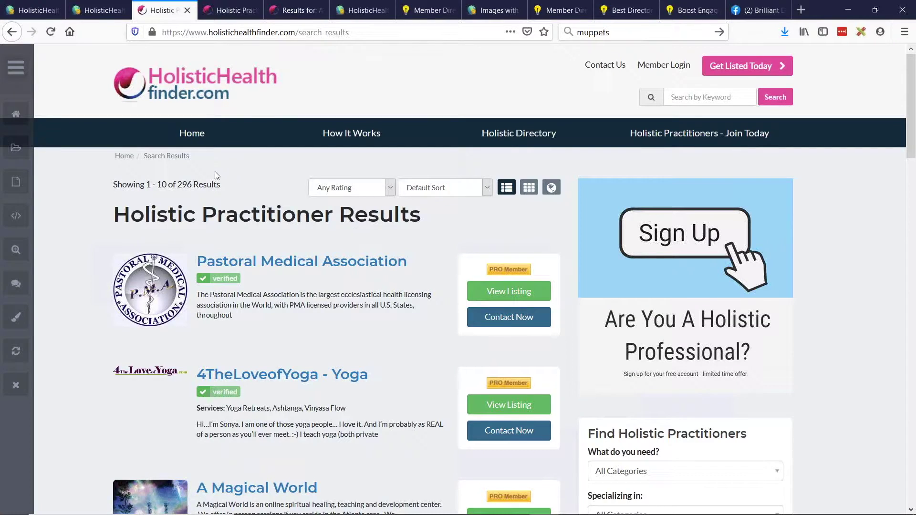
click(36, 10)
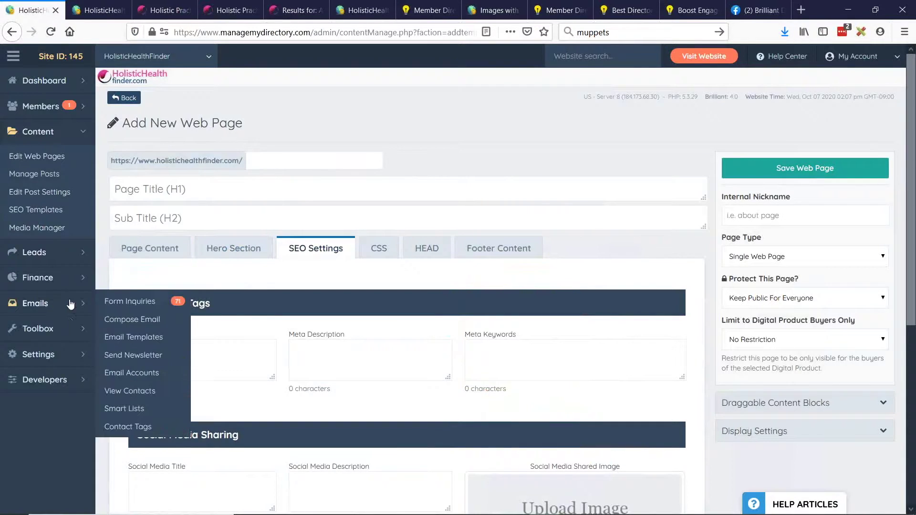
Open the Localization section of the admin general settings.
click(75, 356)
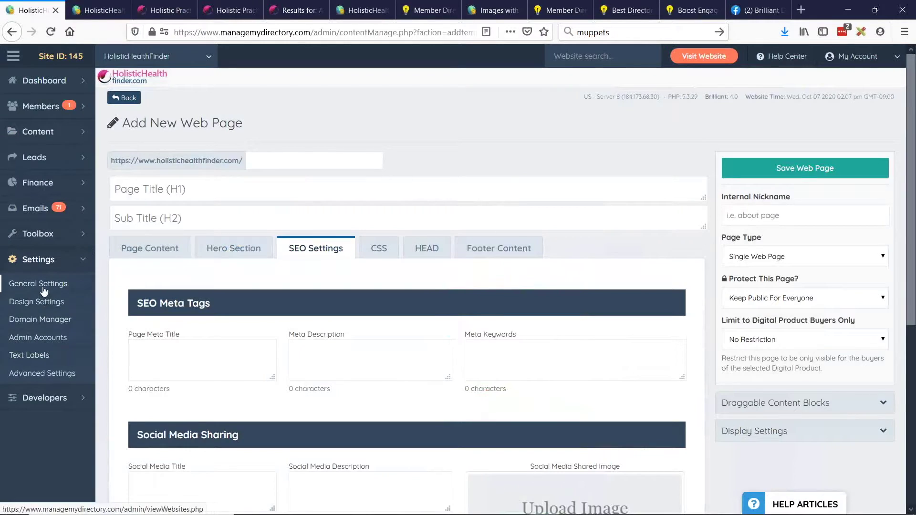
click(44, 289)
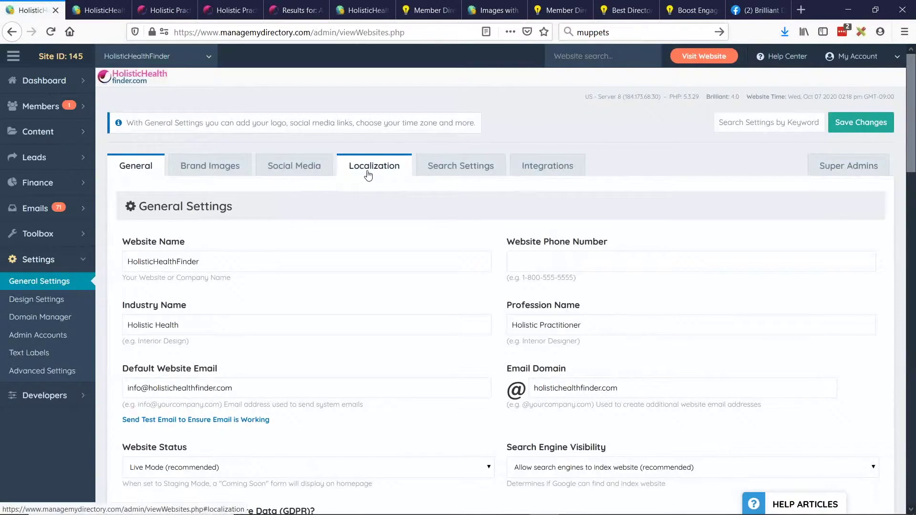
click(368, 172)
scroll(379, 167, down, 6)
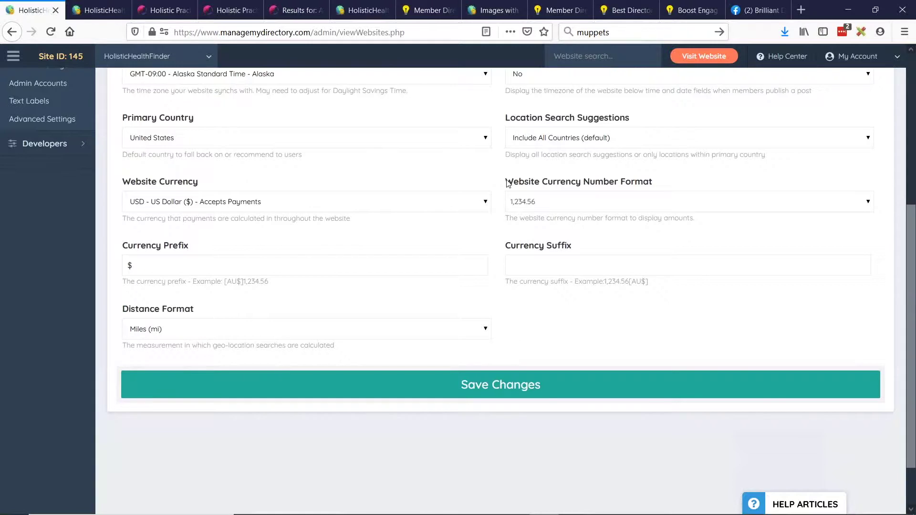
Open the Website Currency Number Format list and zoom the page to 110%.
drag(511, 181, 596, 184)
drag(673, 184, 499, 177)
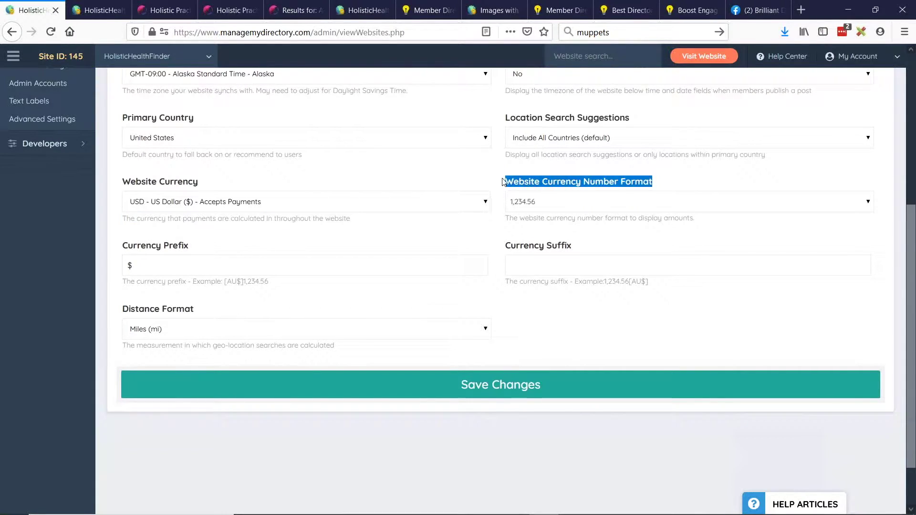
click(543, 183)
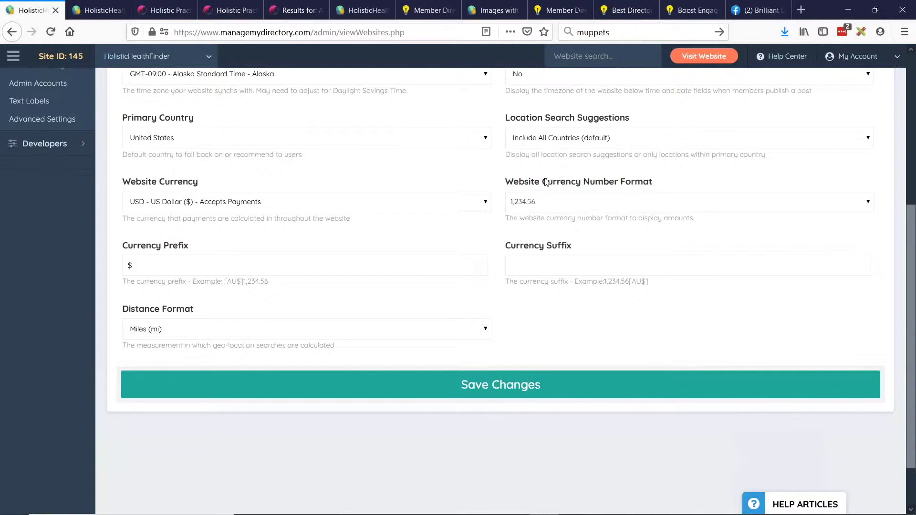
click(568, 198)
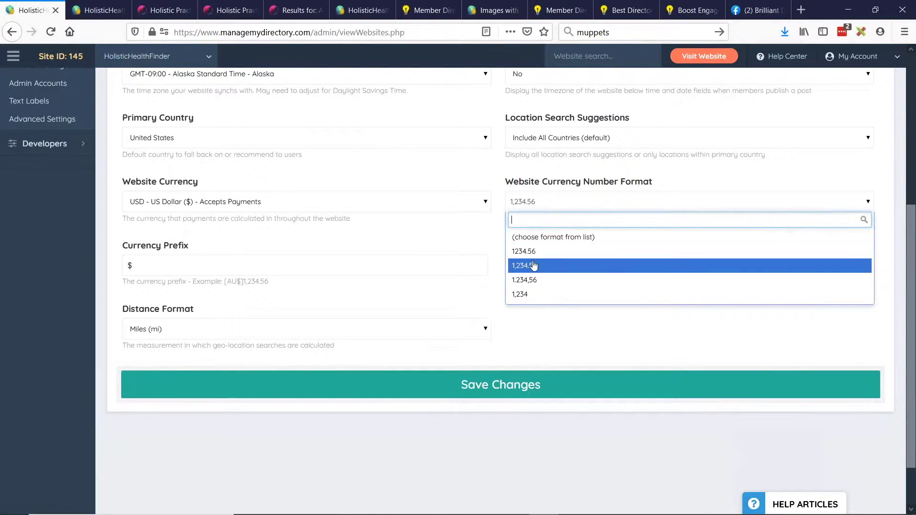
key(ctrl+plus)
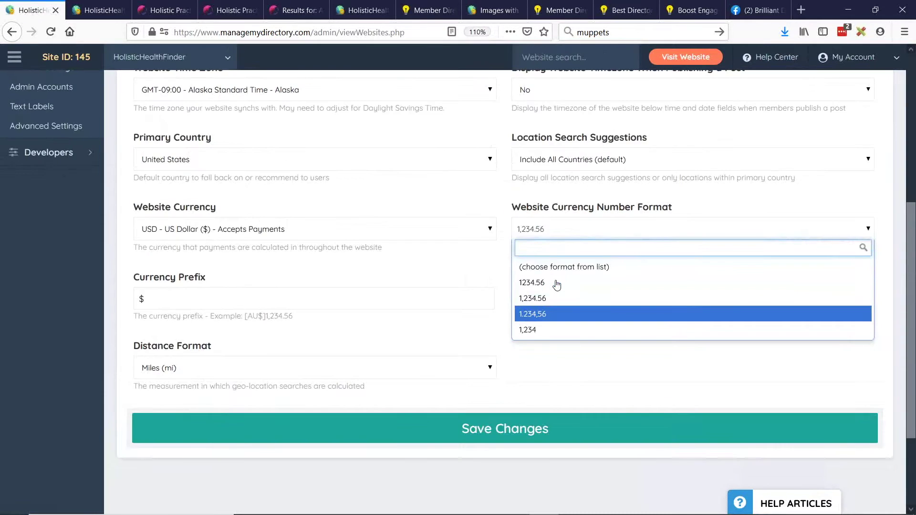
key(ctrl+plus)
scroll(277, 285, down, 3)
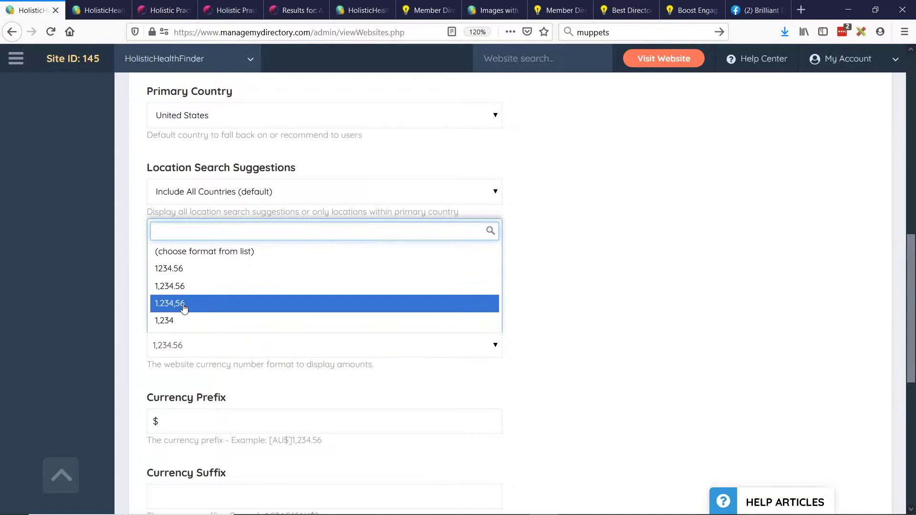
key(ctrl+minus)
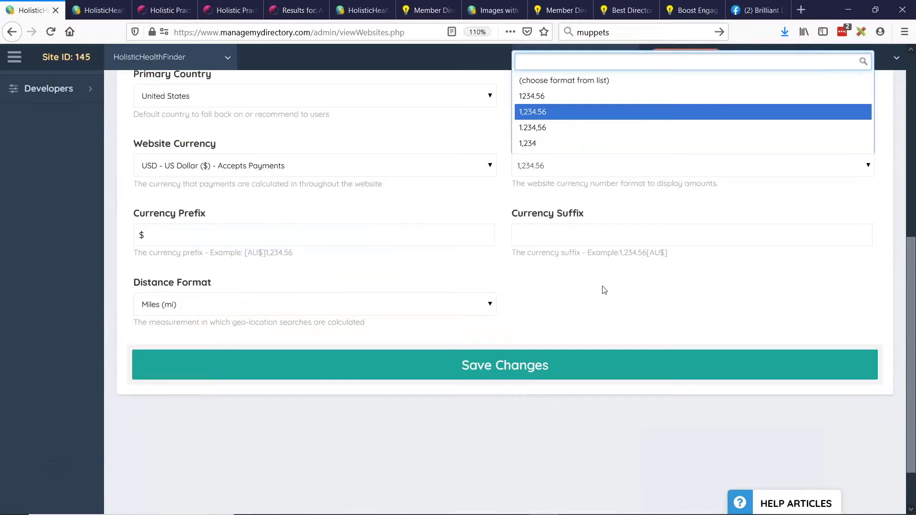
click(609, 268)
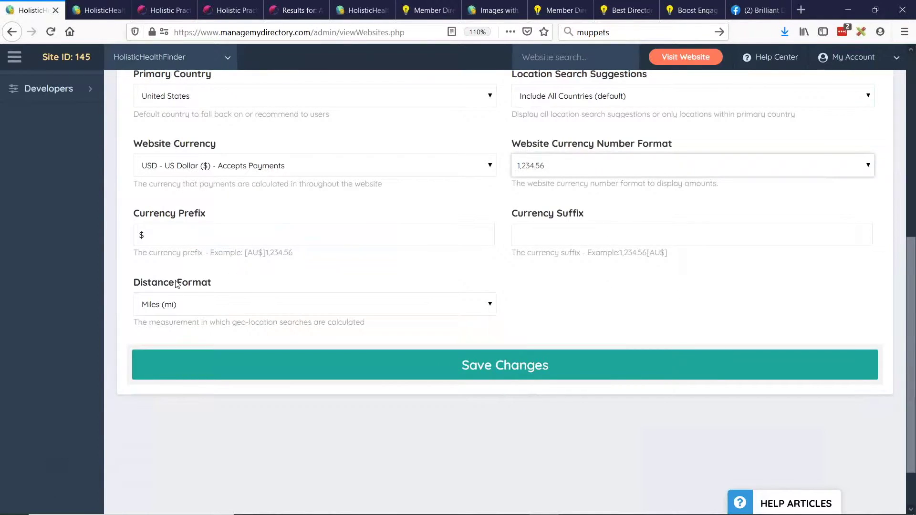
drag(131, 216, 216, 220)
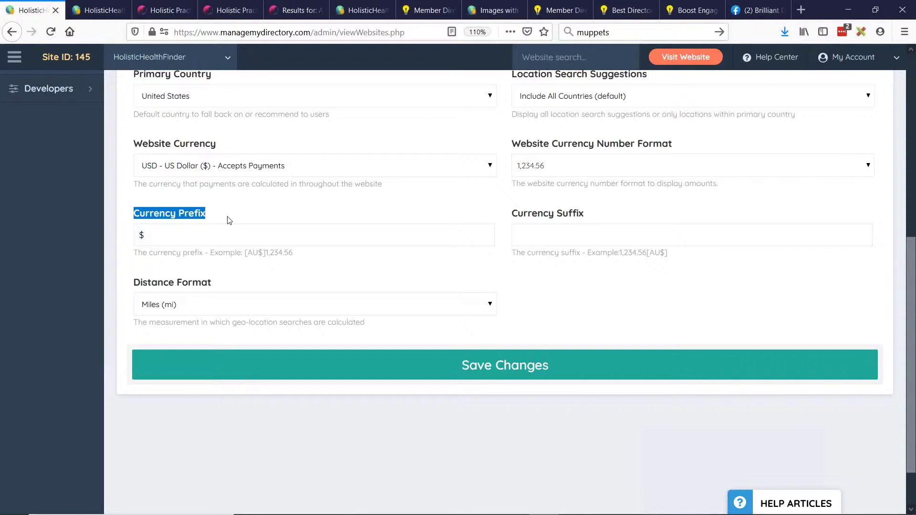
click(220, 227)
key(BackSpace)
click(123, 212)
click(193, 229)
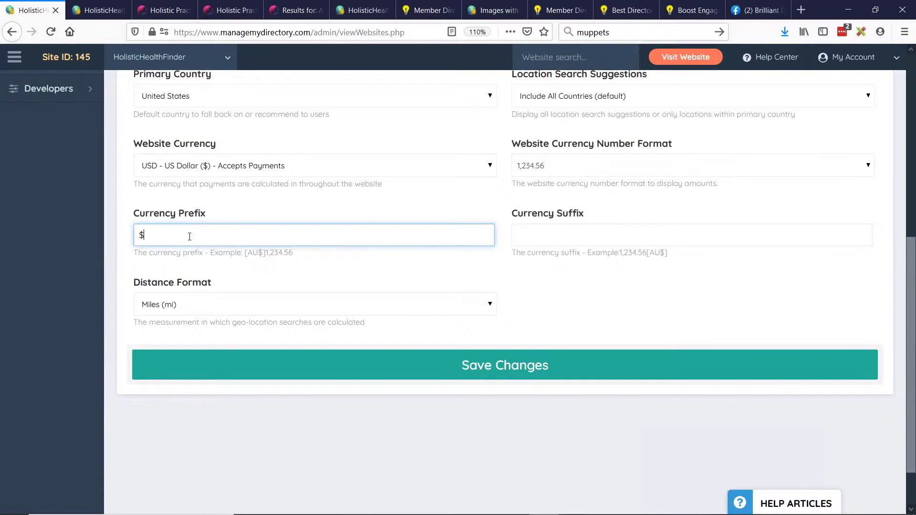
text(USD)
drag(156, 236, 119, 237)
text(AUD)
drag(158, 236, 127, 238)
key(BackSpace)
click(646, 242)
text(AUD)
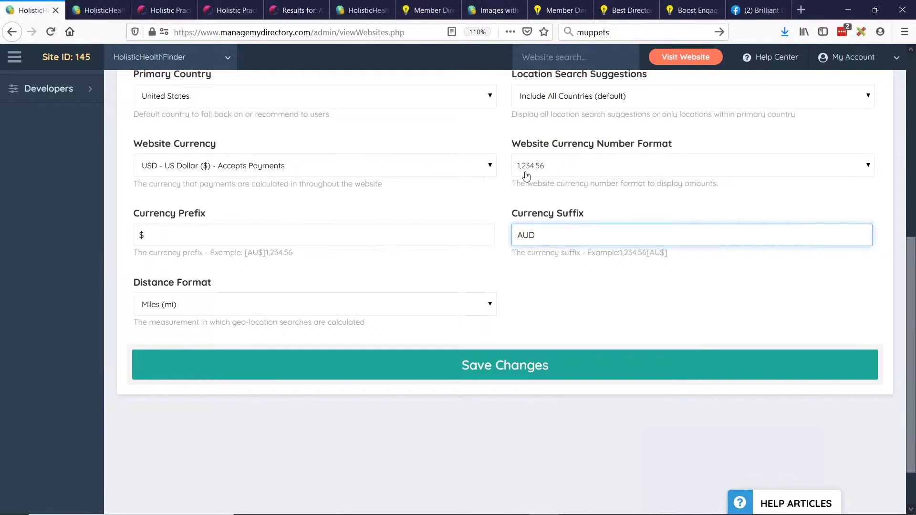
key(shift+Tab)
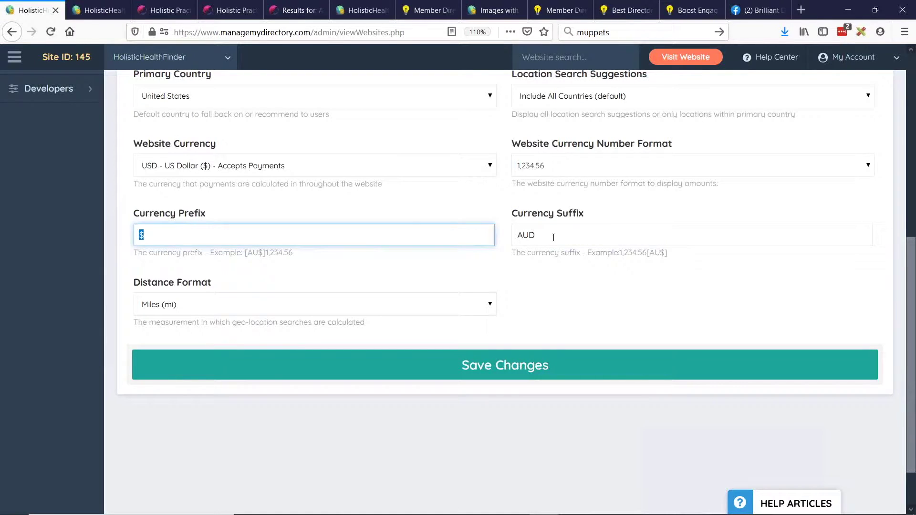
click(537, 167)
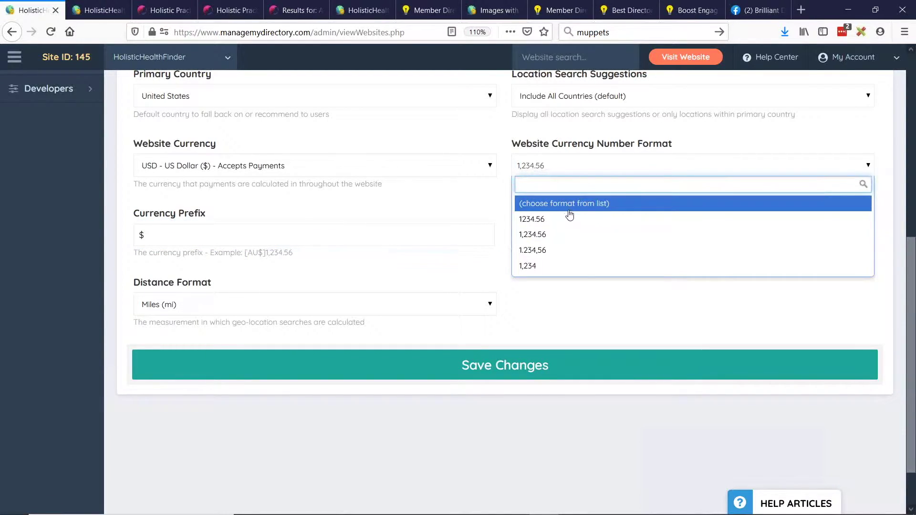
click(539, 240)
drag(155, 234, 125, 234)
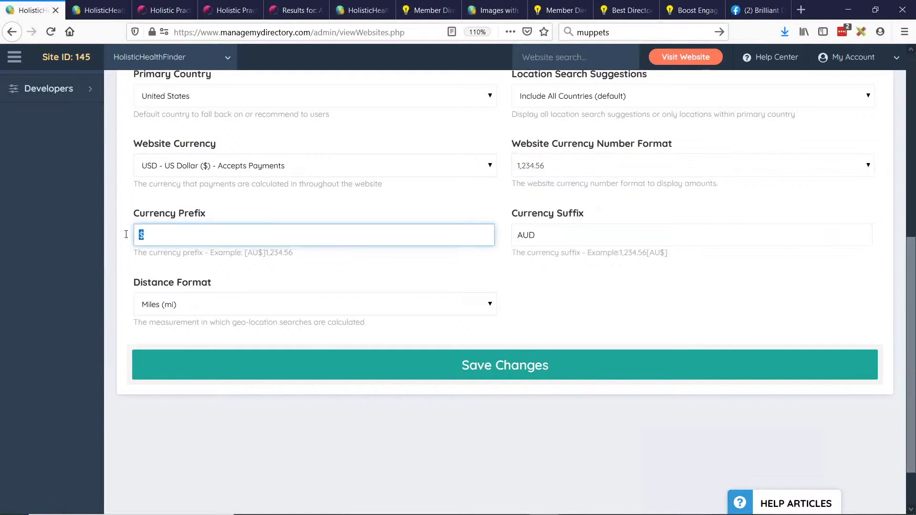
double_click(571, 227)
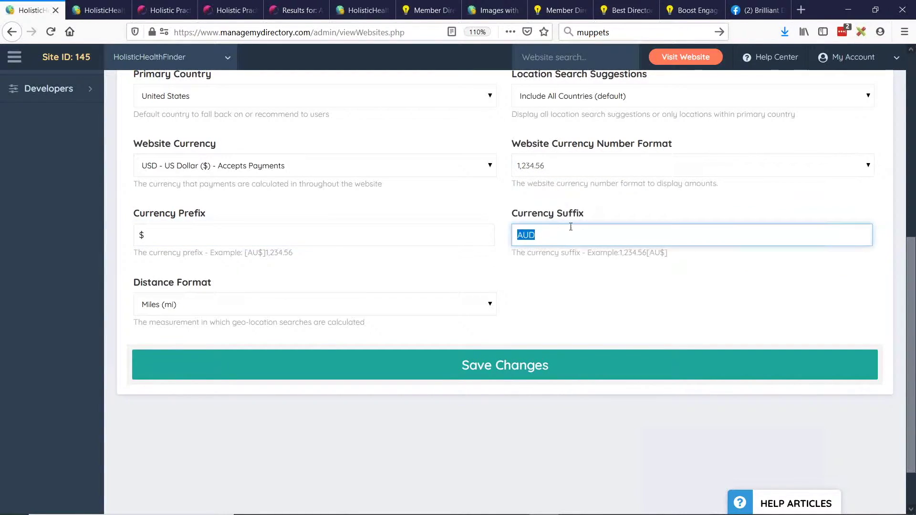
key(BackSpace)
key(alt+Tab)
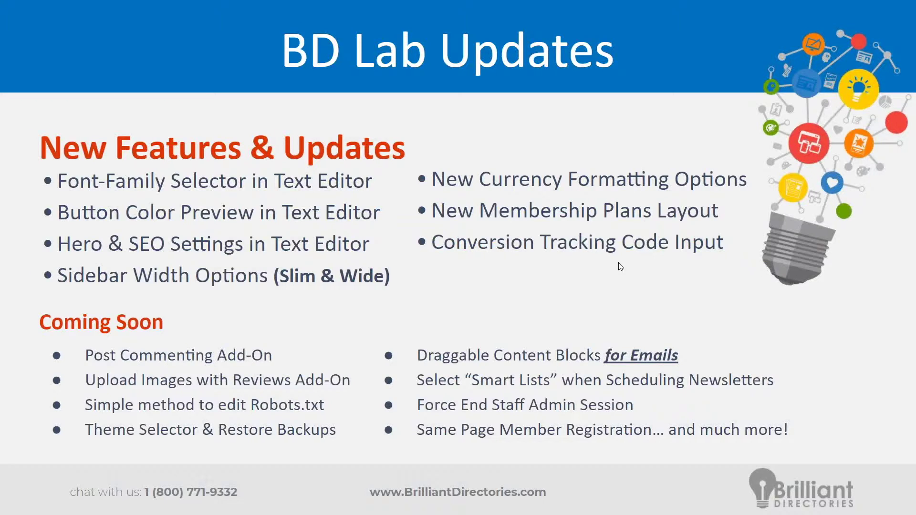
key(alt+Tab)
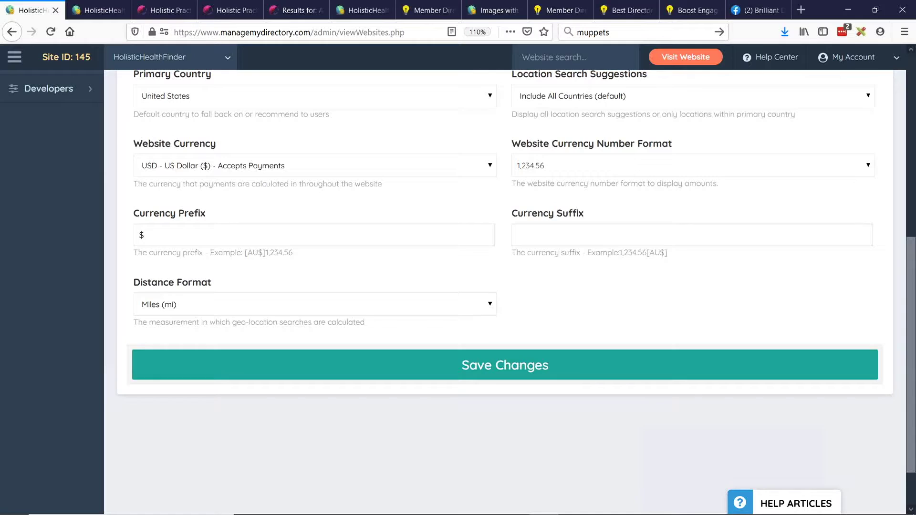
scroll(317, 204, up, 7)
Open the Basic Holistic Listing membership plan for editing.
mouse_move(57, 195)
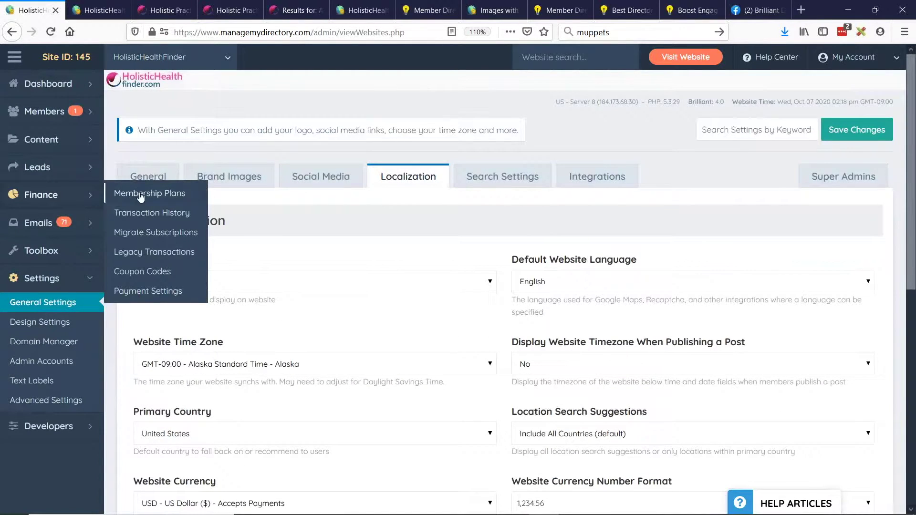
click(139, 192)
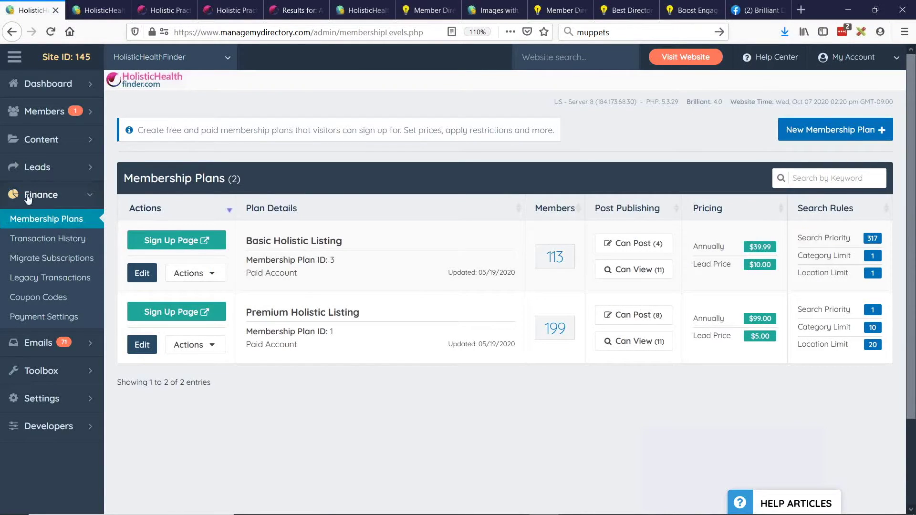
click(142, 274)
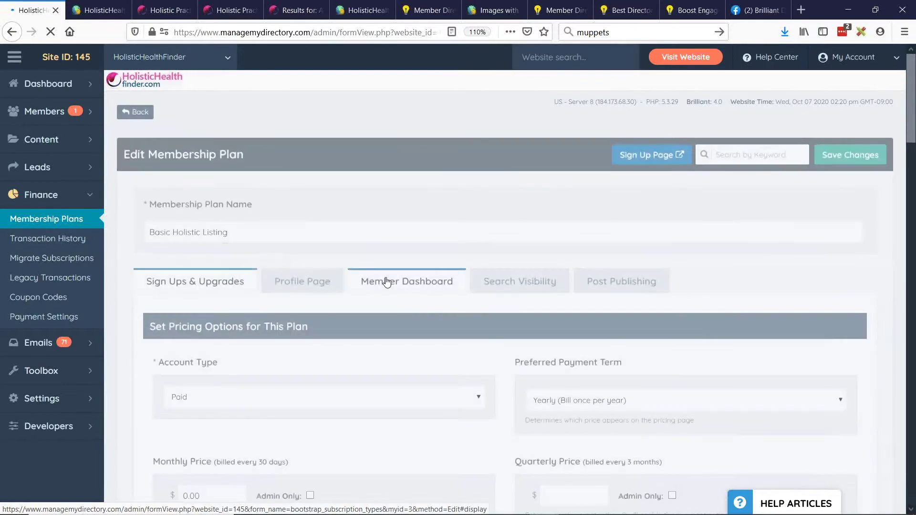
Review the plan's pricing options and Upgrade Settings sections.
scroll(160, 136, down, 2)
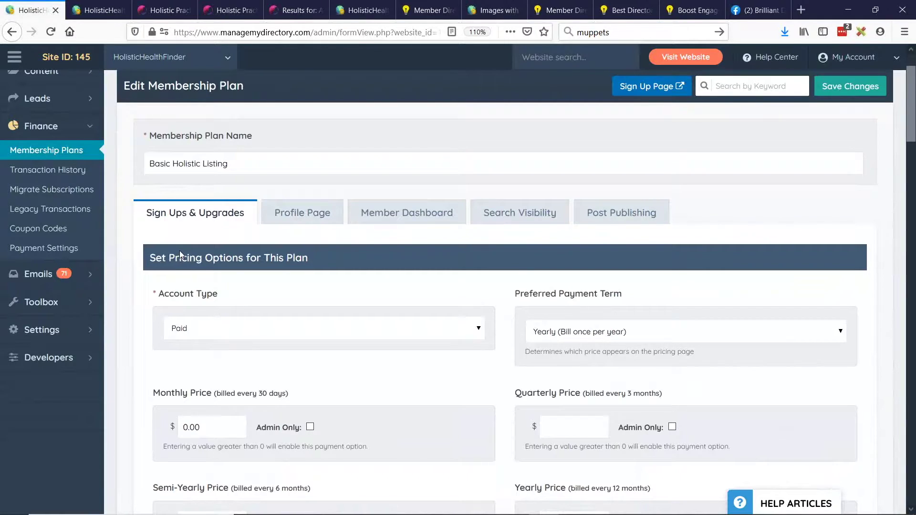
drag(156, 258, 320, 264)
click(323, 263)
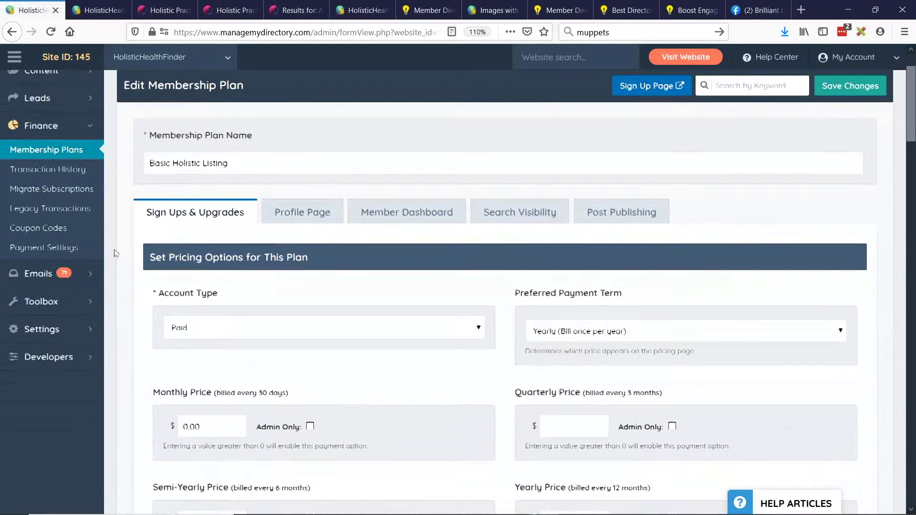
scroll(133, 237, down, 7)
scroll(131, 235, down, 10)
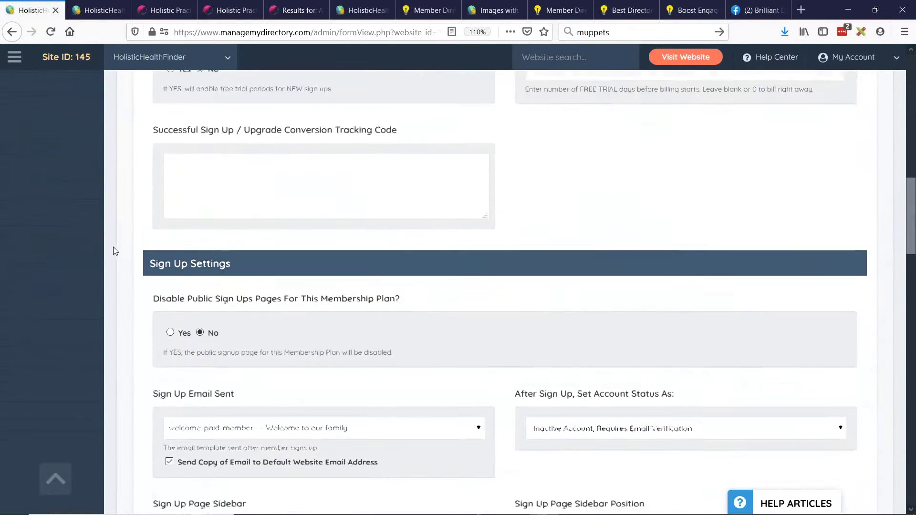
scroll(115, 215, down, 9)
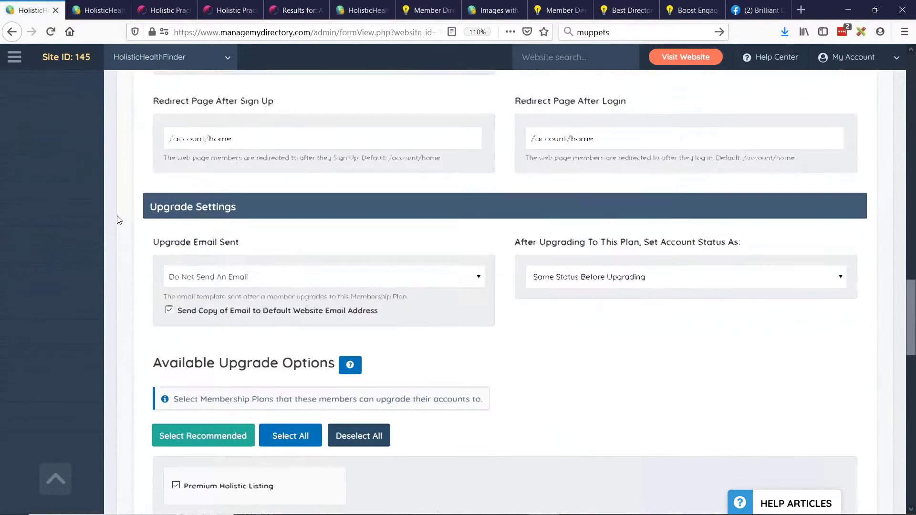
drag(147, 198, 274, 206)
click(177, 206)
Change the plan's account type to Free.
scroll(357, 285, down, 2)
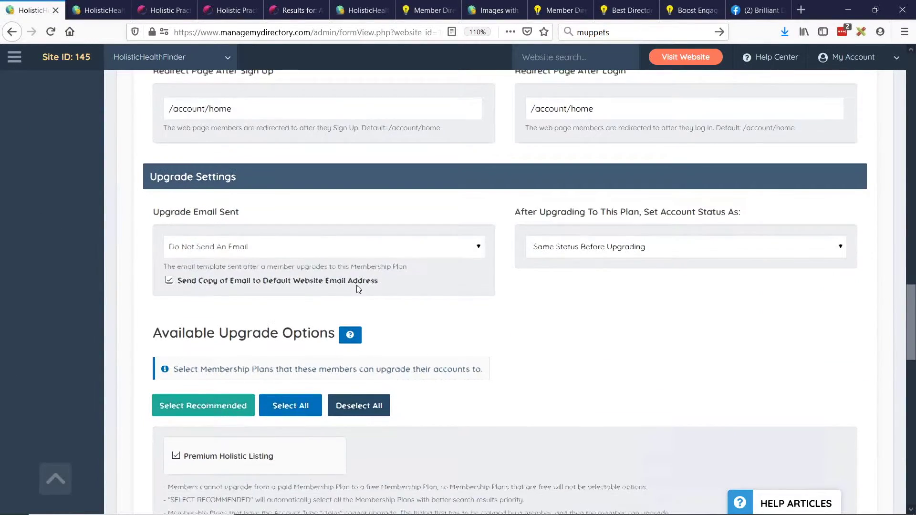
scroll(170, 275, up, 8)
scroll(172, 278, up, 15)
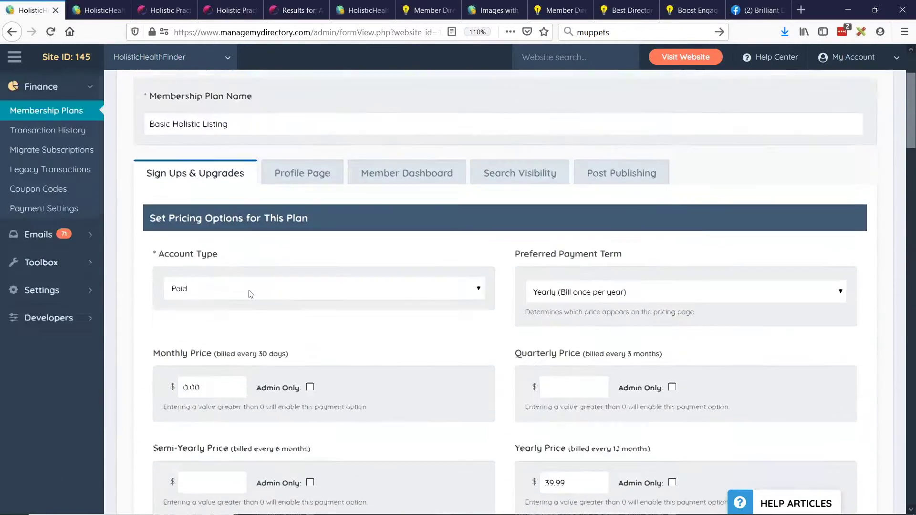
click(187, 334)
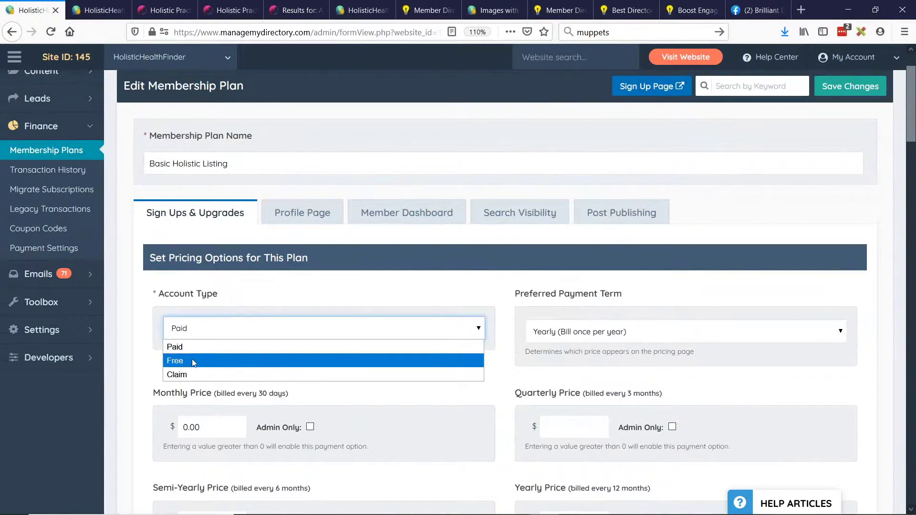
click(192, 359)
Show the plan's Profile Page settings with overview items Google Map through About Me.
scroll(233, 297, down, 2)
scroll(233, 297, down, 15)
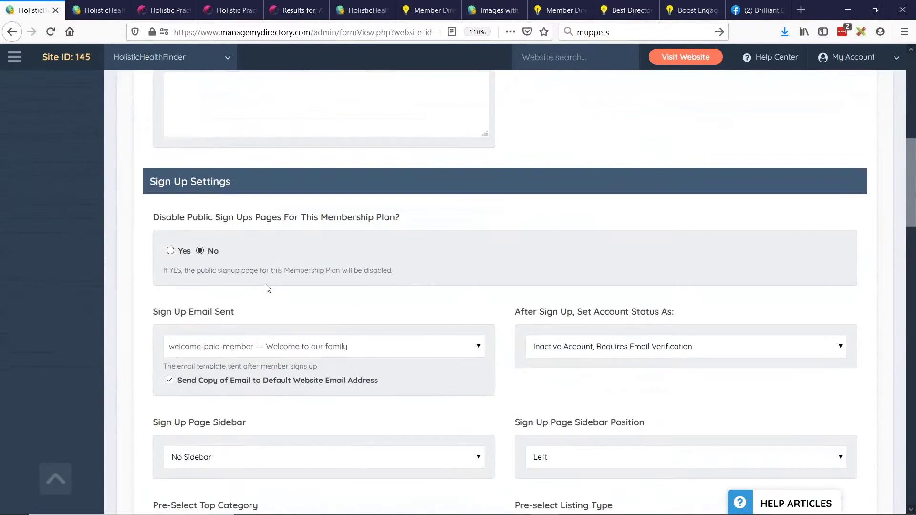
scroll(274, 292, down, 3)
scroll(280, 298, up, 11)
scroll(304, 321, up, 10)
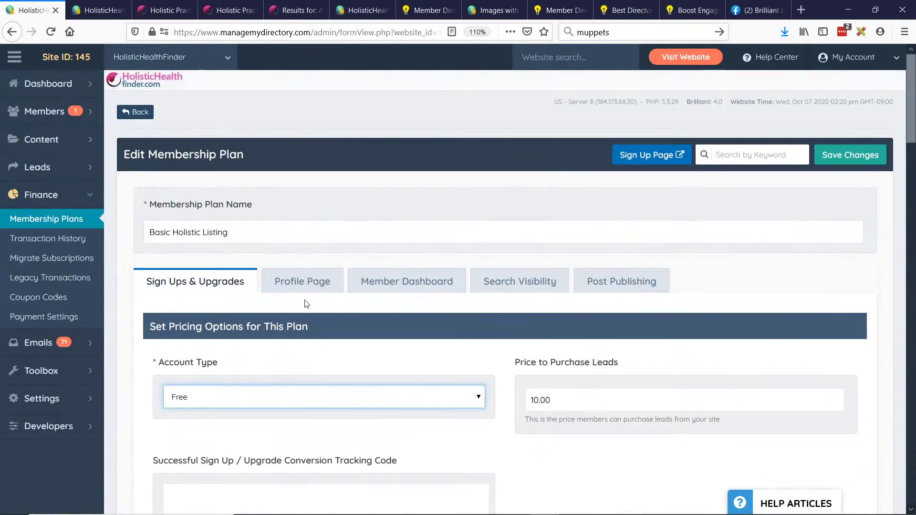
click(292, 281)
scroll(342, 253, down, 3)
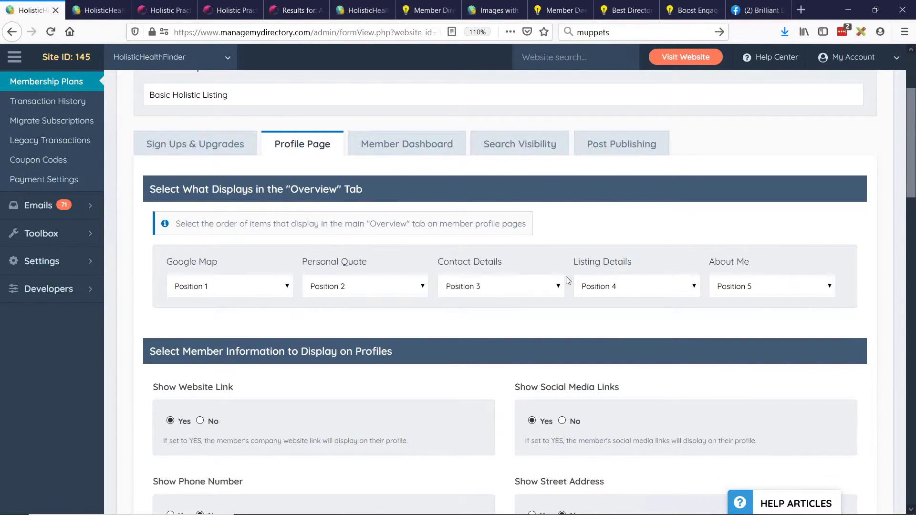
click(202, 288)
click(166, 293)
scroll(149, 228, down, 1)
scroll(149, 228, down, 4)
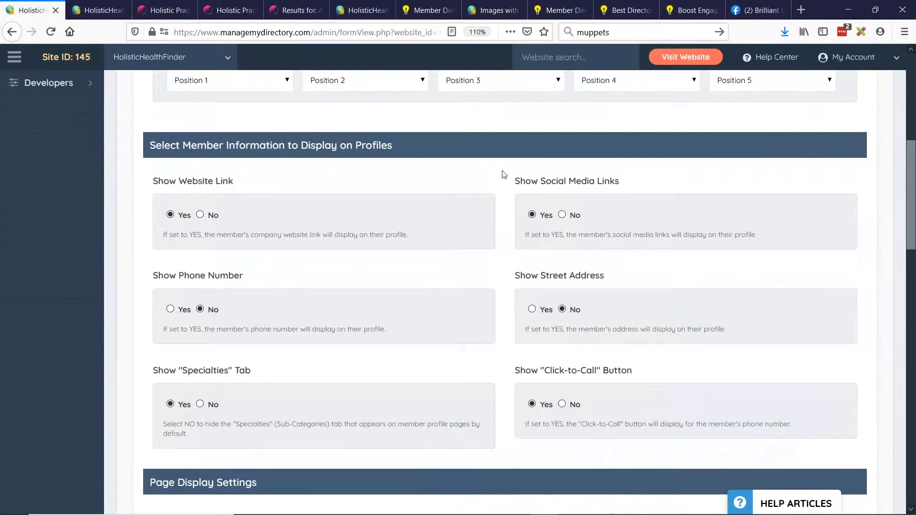
drag(179, 181, 234, 180)
drag(540, 181, 619, 181)
drag(531, 276, 605, 275)
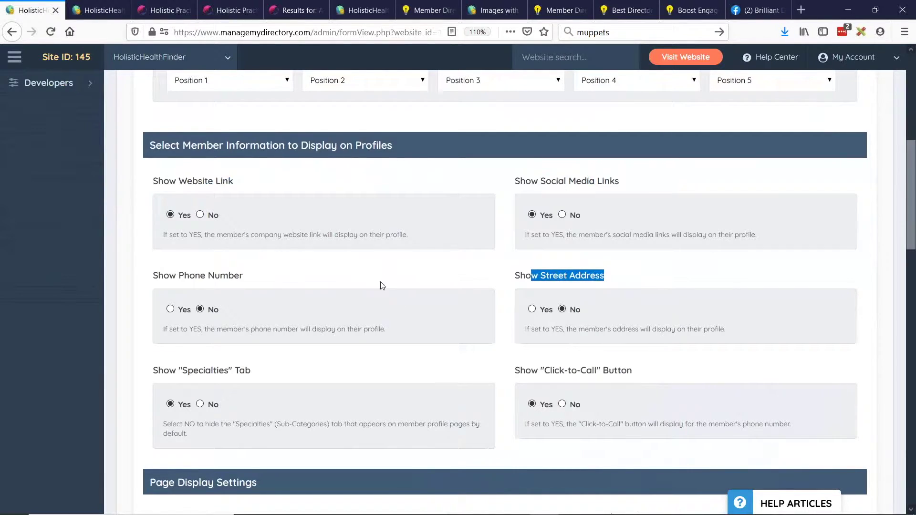
scroll(392, 277, down, 7)
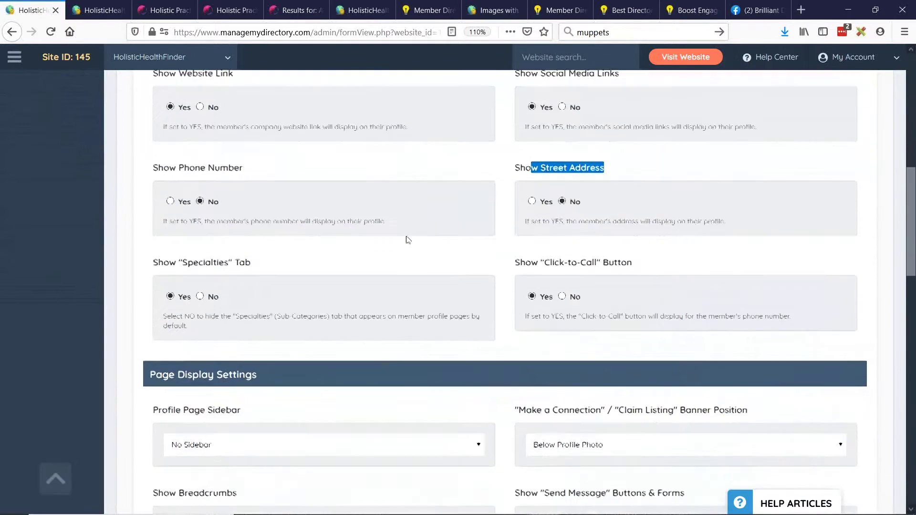
scroll(406, 243, down, 2)
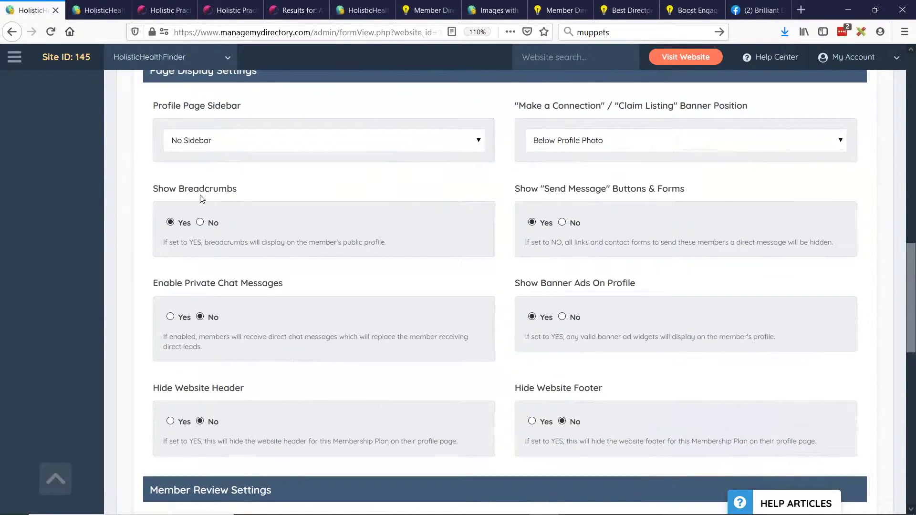
drag(528, 283, 558, 319)
click(563, 305)
drag(159, 388, 182, 388)
scroll(409, 352, down, 6)
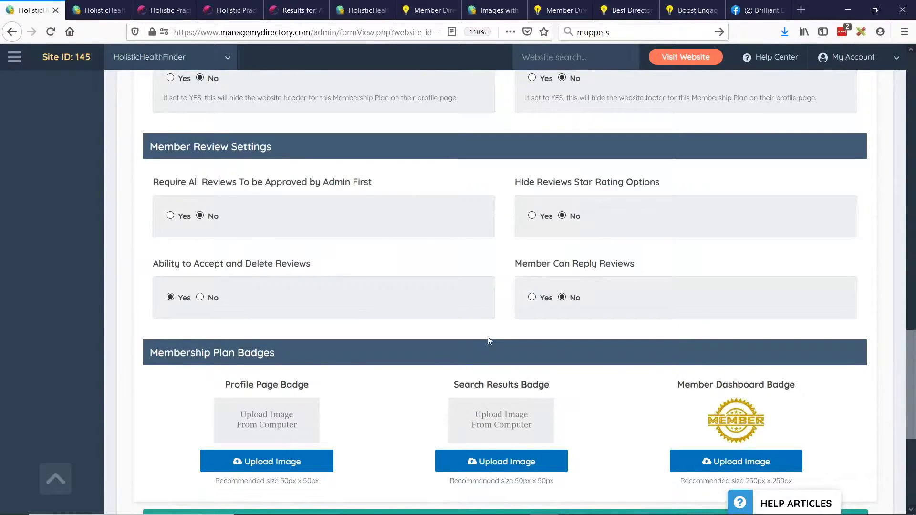
scroll(378, 229, down, 2)
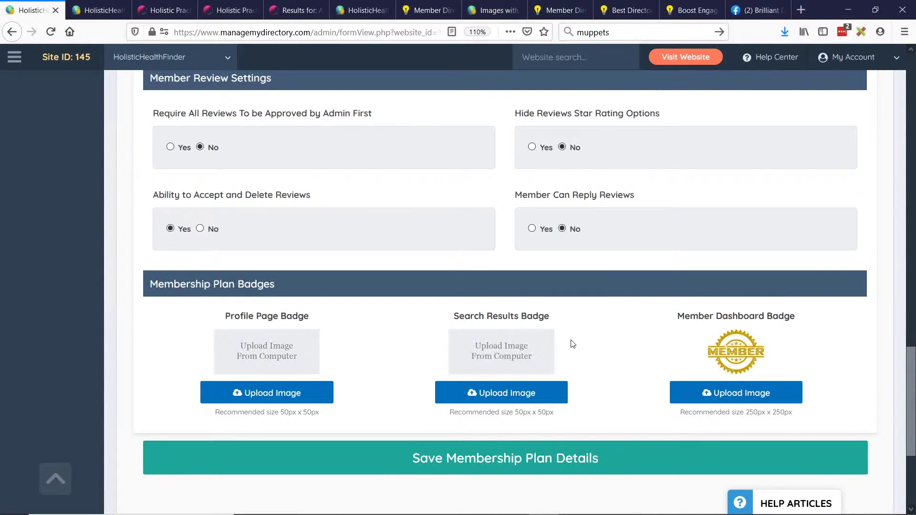
scroll(391, 332, up, 1)
scroll(391, 332, up, 15)
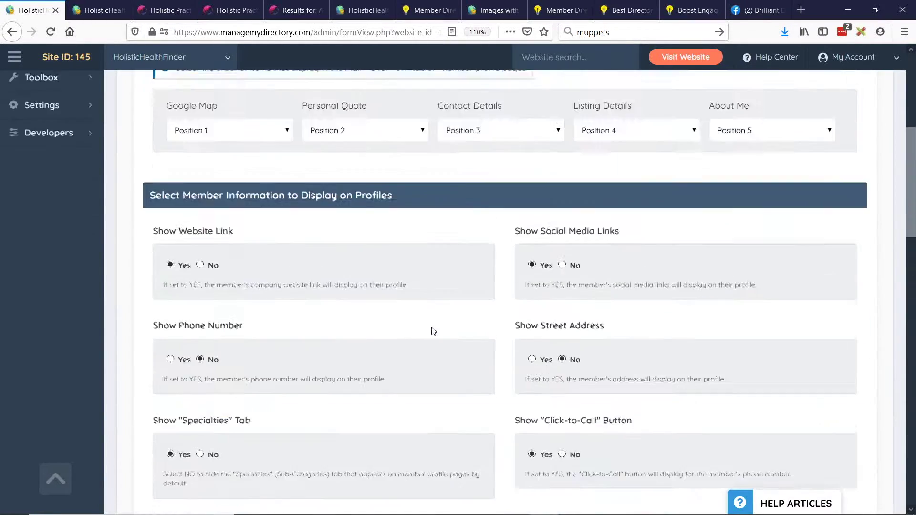
Scroll the plan's Member Dashboard settings down to the Custom Dashboard Content section.
click(426, 289)
scroll(389, 220, down, 5)
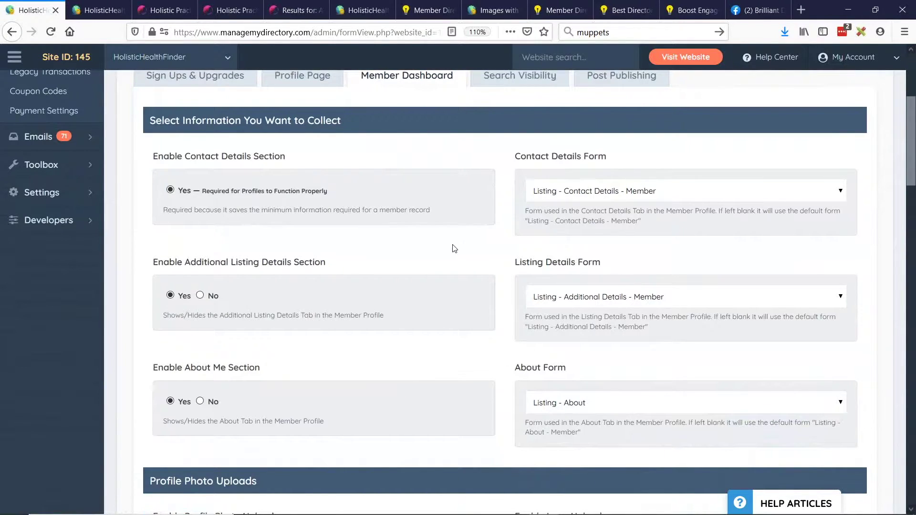
scroll(487, 226, down, 1)
scroll(487, 226, down, 5)
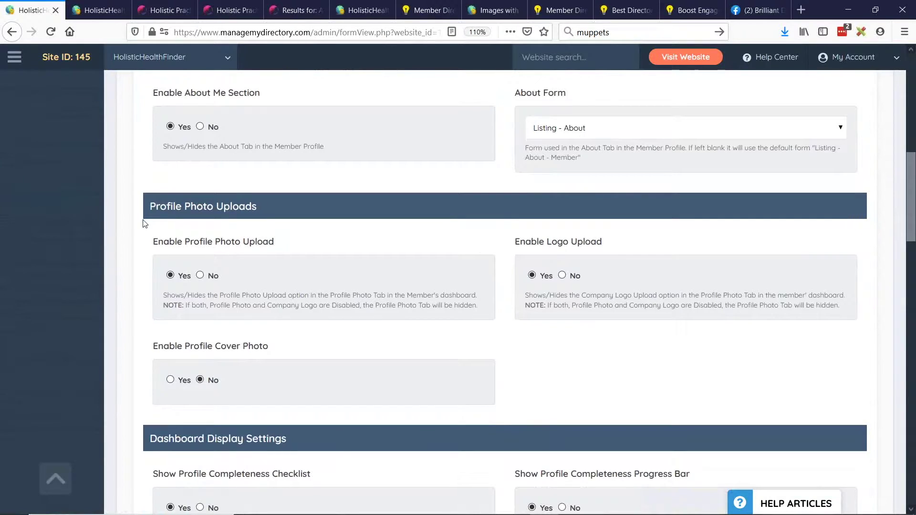
scroll(177, 284, down, 1)
scroll(334, 220, down, 3)
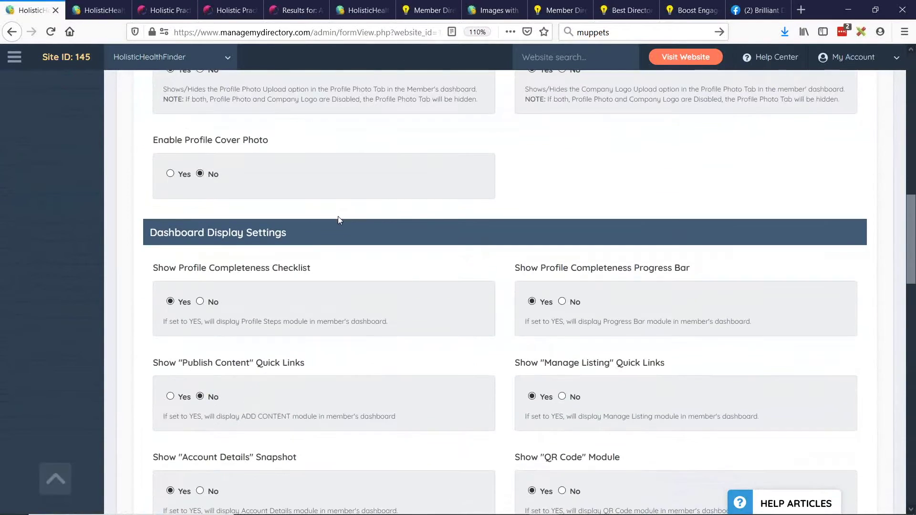
scroll(270, 188, down, 3)
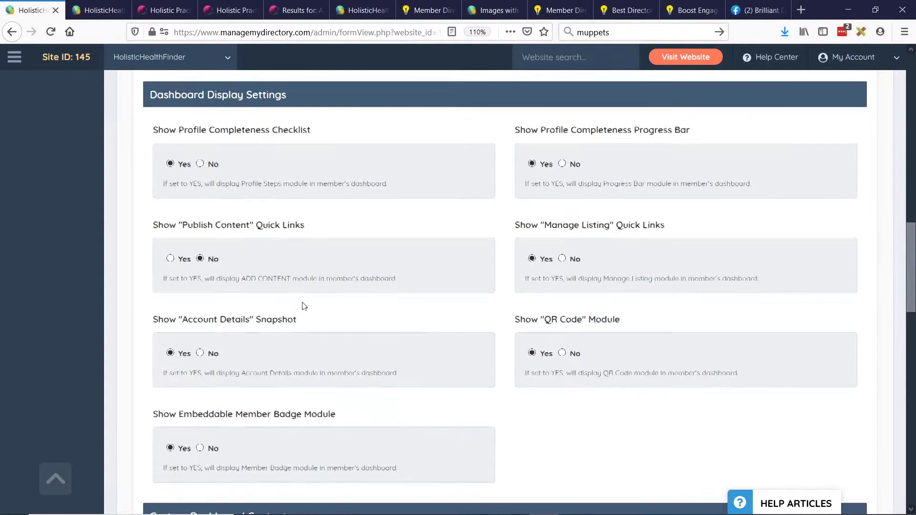
scroll(350, 267, down, 7)
scroll(352, 275, down, 2)
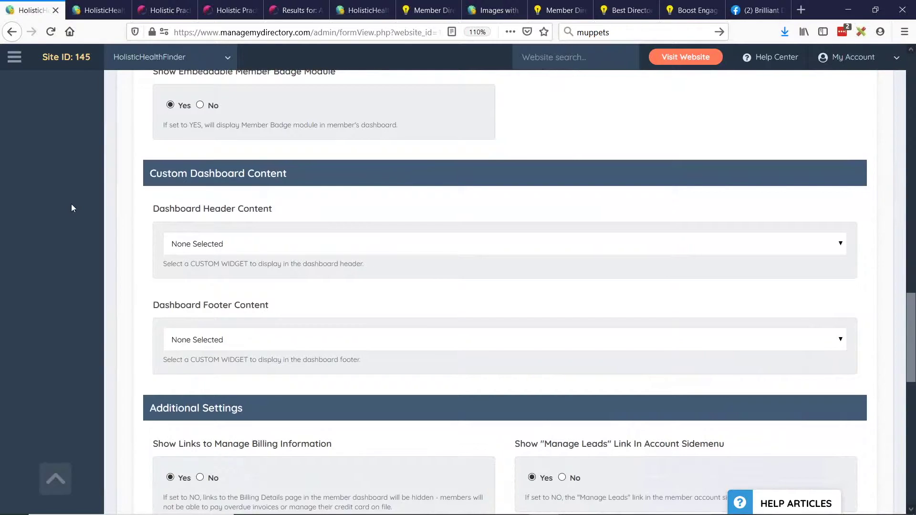
drag(151, 173, 305, 175)
click(303, 176)
Set Dashboard Header Content to Use Text Editor, then scroll back up.
click(220, 245)
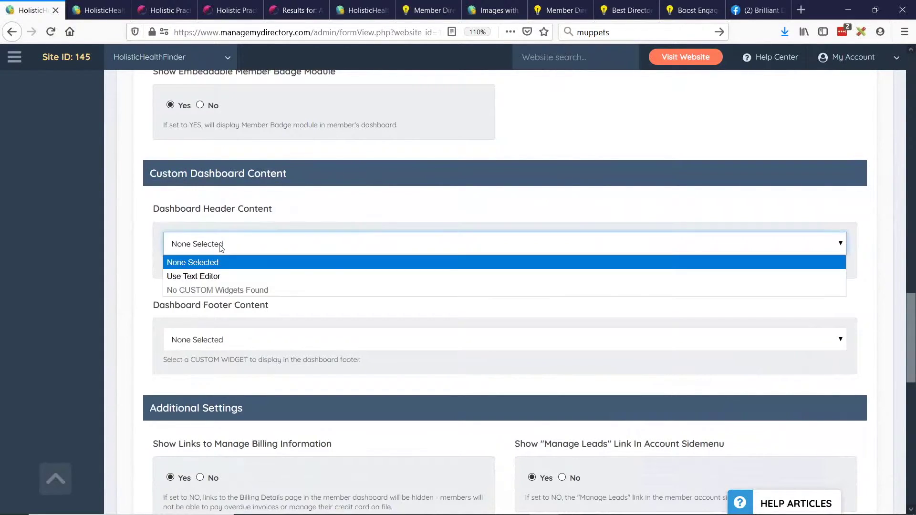
click(200, 277)
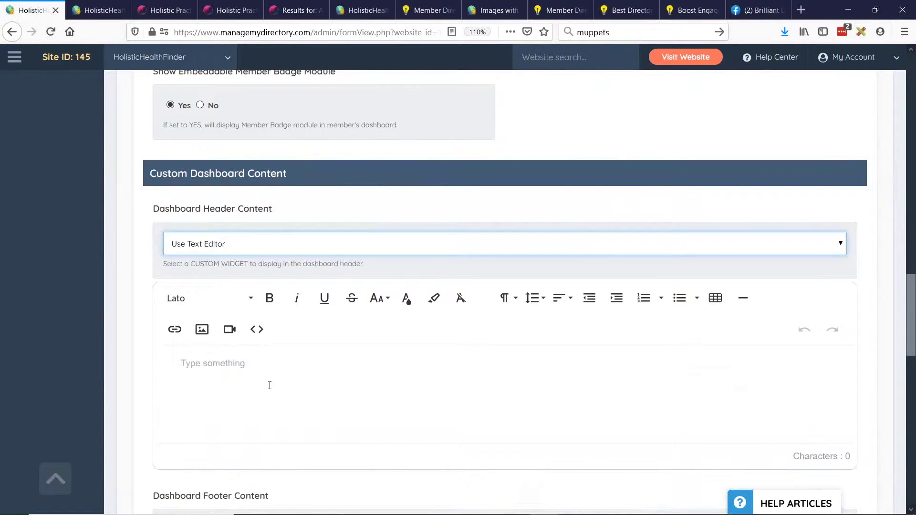
click(215, 363)
scroll(285, 399, down, 2)
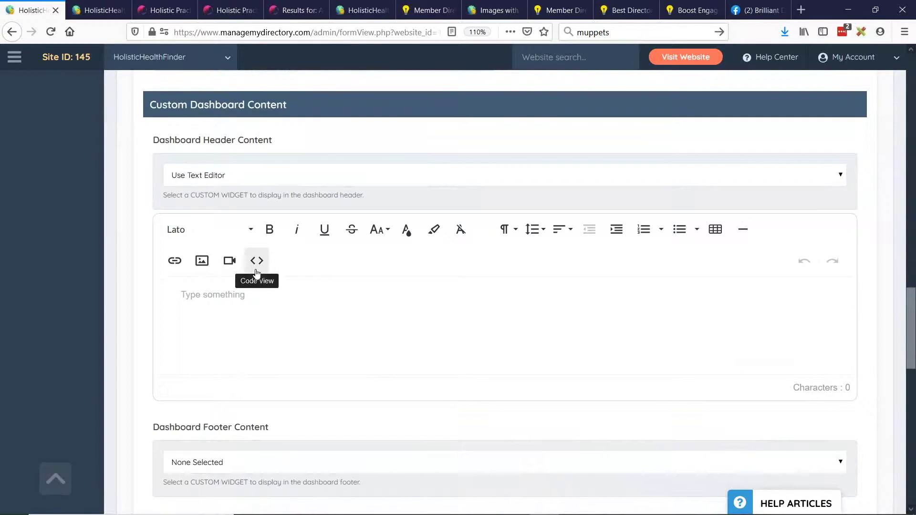
click(200, 175)
click(135, 190)
scroll(112, 302, down, 8)
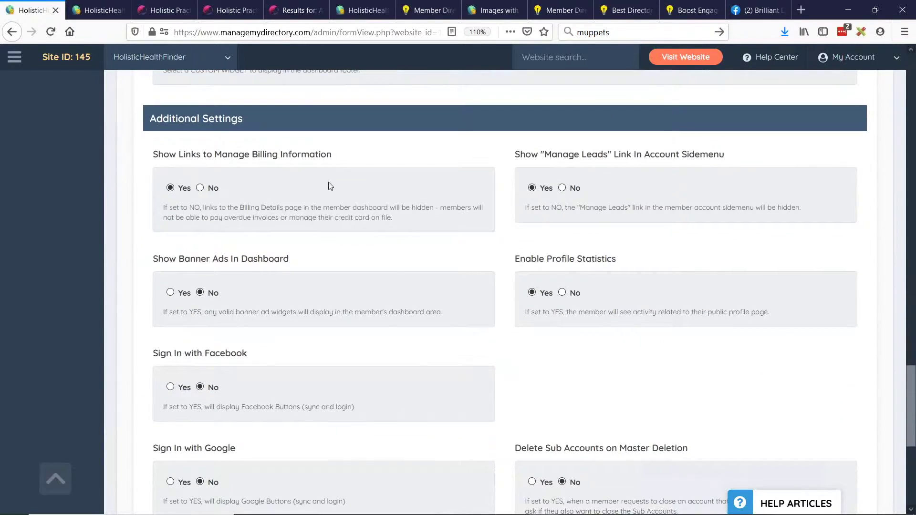
scroll(395, 268, down, 2)
scroll(288, 340, up, 10)
scroll(391, 350, up, 15)
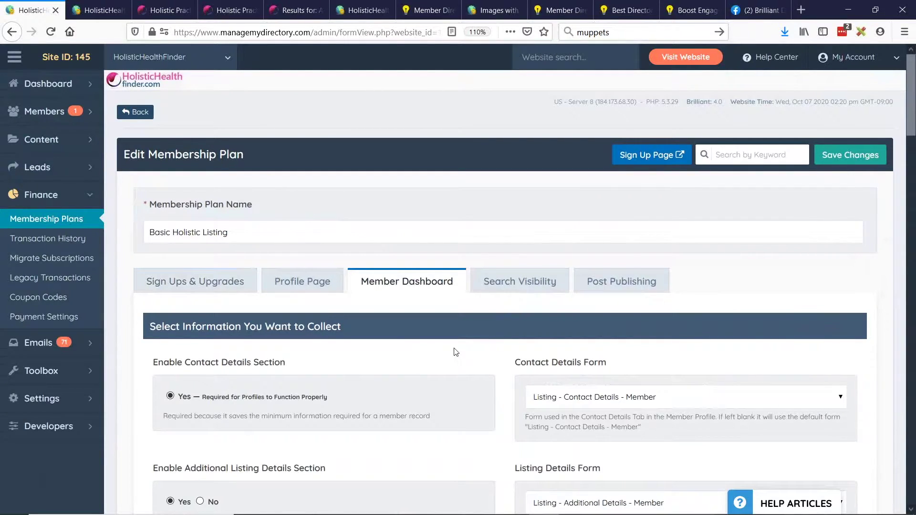
Glance at the slides, then show the plan's Sign Ups & Upgrades pricing options.
key(alt+Tab)
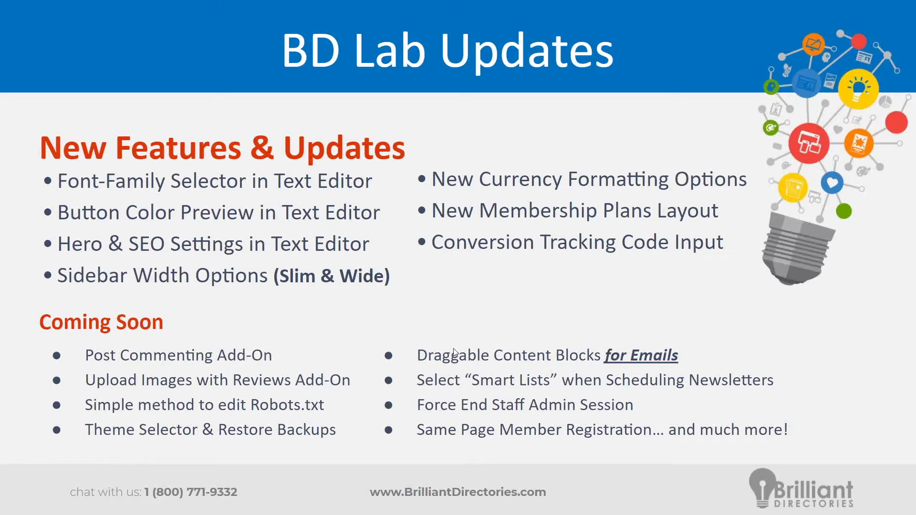
key(alt+Tab)
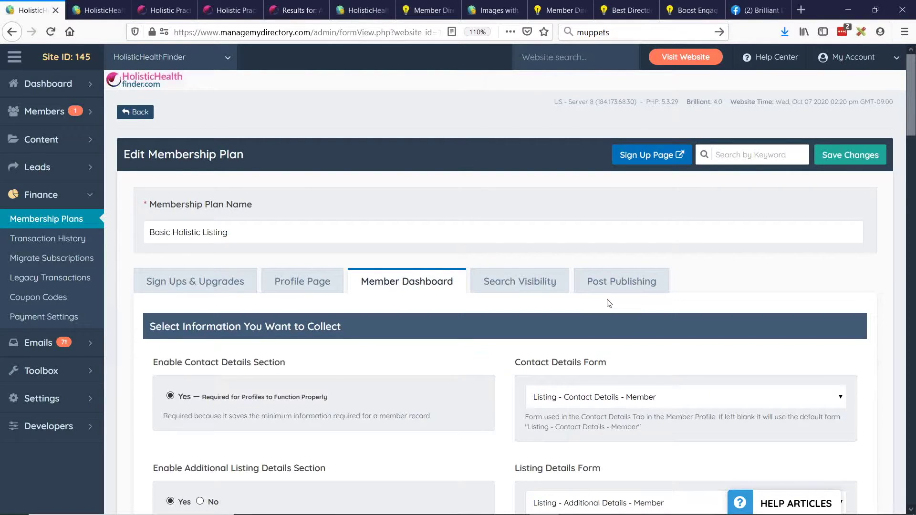
click(166, 292)
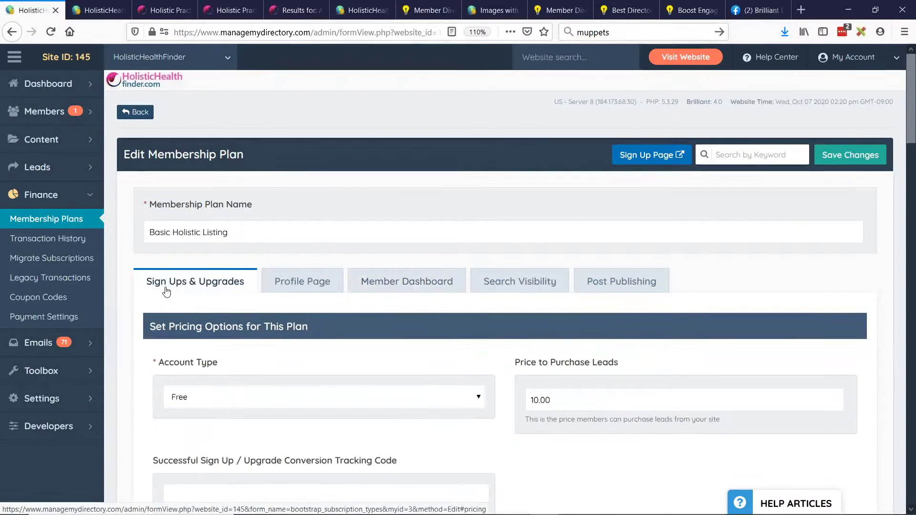
scroll(176, 241, down, 5)
drag(153, 187, 386, 192)
Place the cursor in the conversion tracking code field, then return to the BD Lab Updates slide.
click(403, 190)
scroll(520, 205, up, 1)
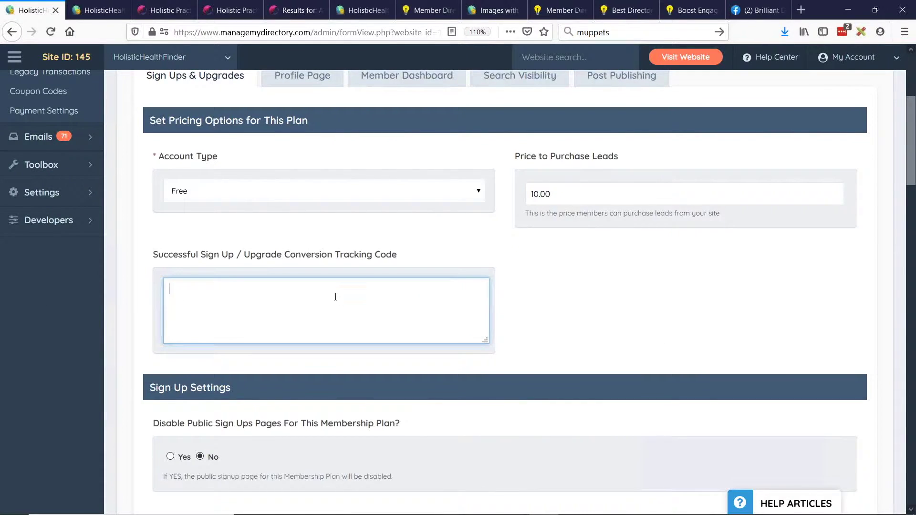
click(280, 260)
click(172, 289)
key(alt+Tab)
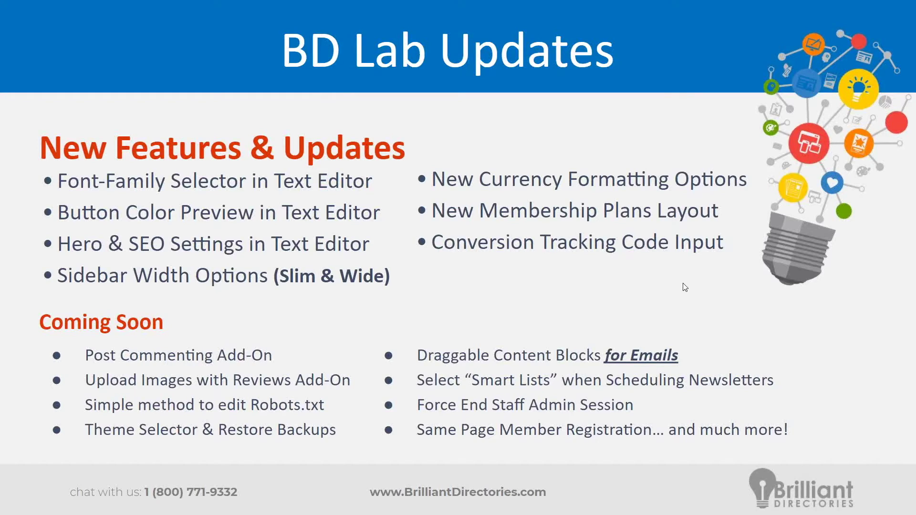
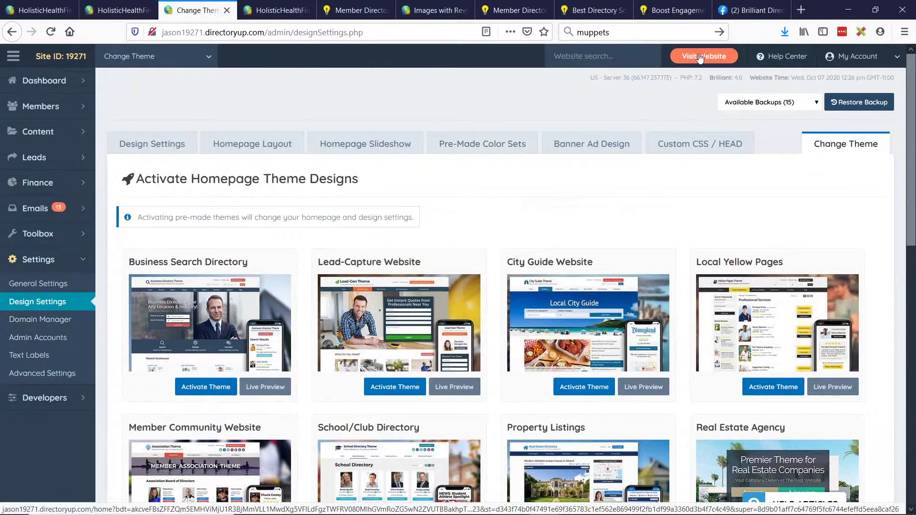
Visit the live Real Estate website in a new tab and scroll its homepage.
click(704, 56)
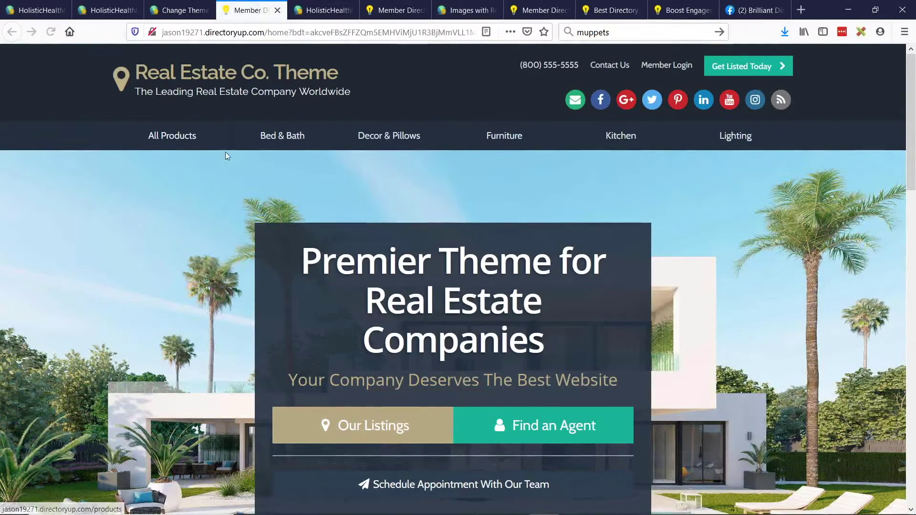
scroll(436, 233, down, 5)
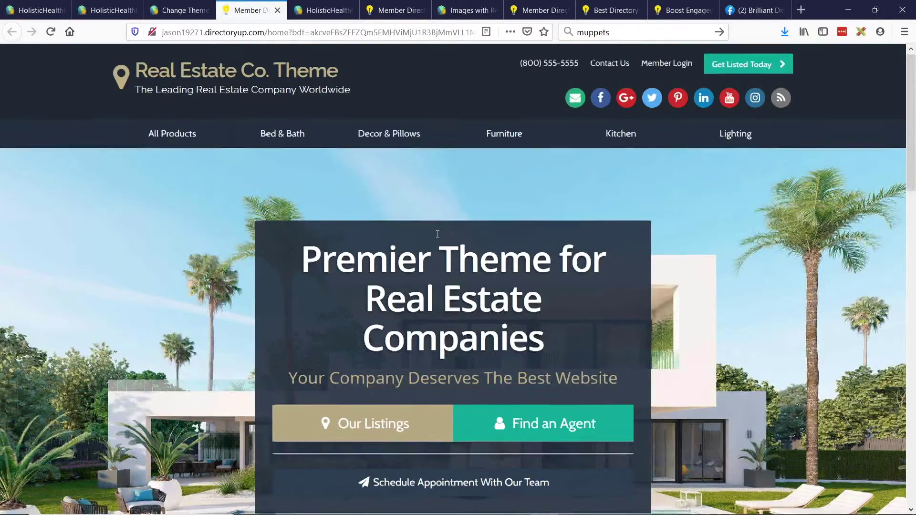
scroll(436, 234, up, 5)
Activate the Lead-Capture Website theme and confirm the install.
click(179, 10)
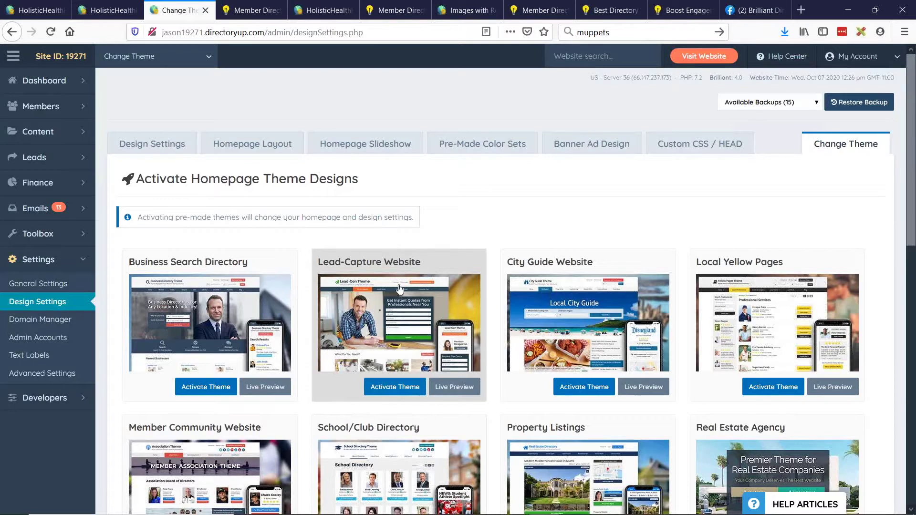
click(401, 388)
click(423, 322)
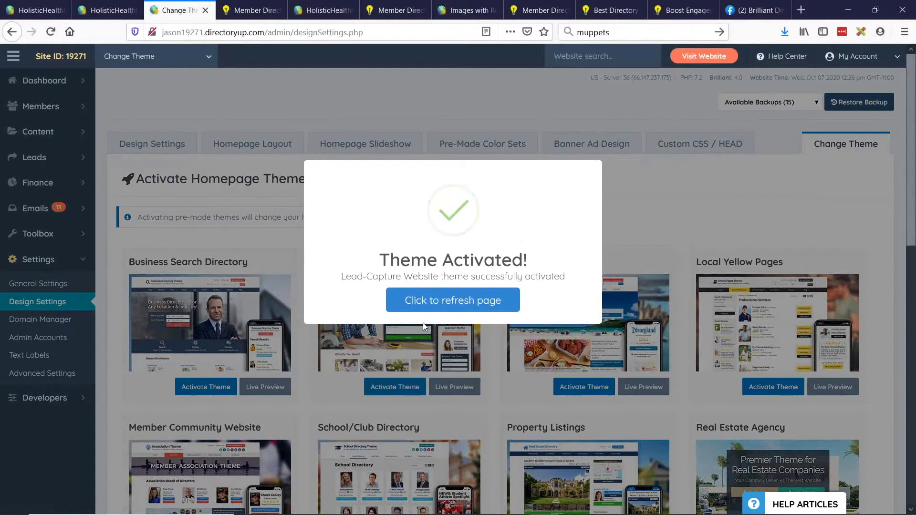
Refresh the admin page after theme activation to load the updated design settings.
click(441, 303)
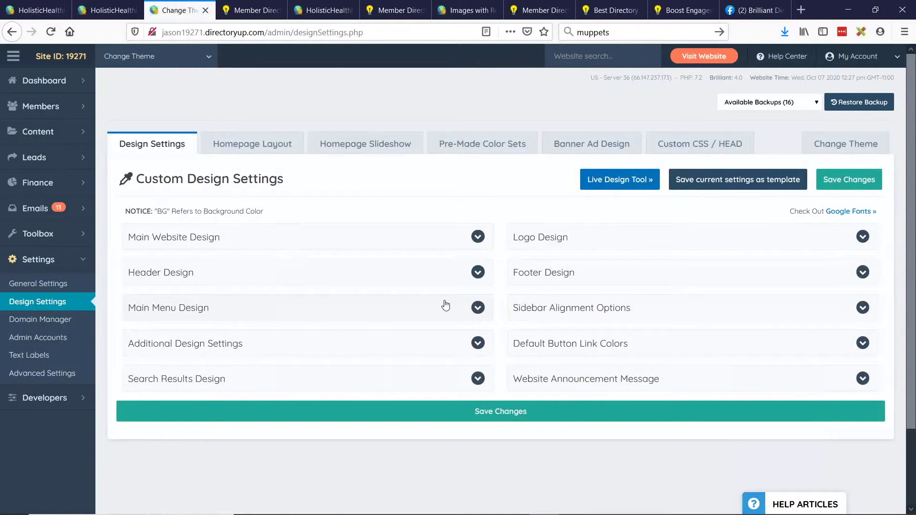
Duplicate the live site tab to view the new Lead-Gen homepage and quote form.
click(277, 16)
right_click(234, 14)
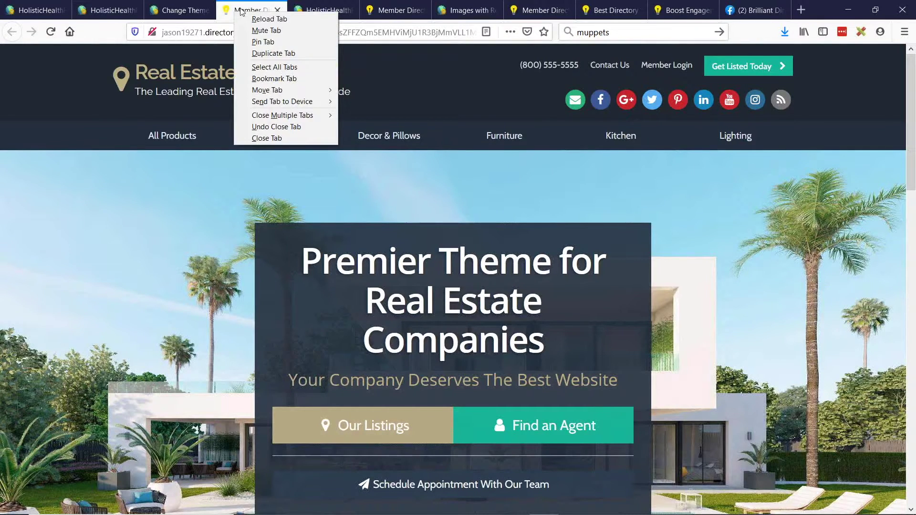
click(267, 54)
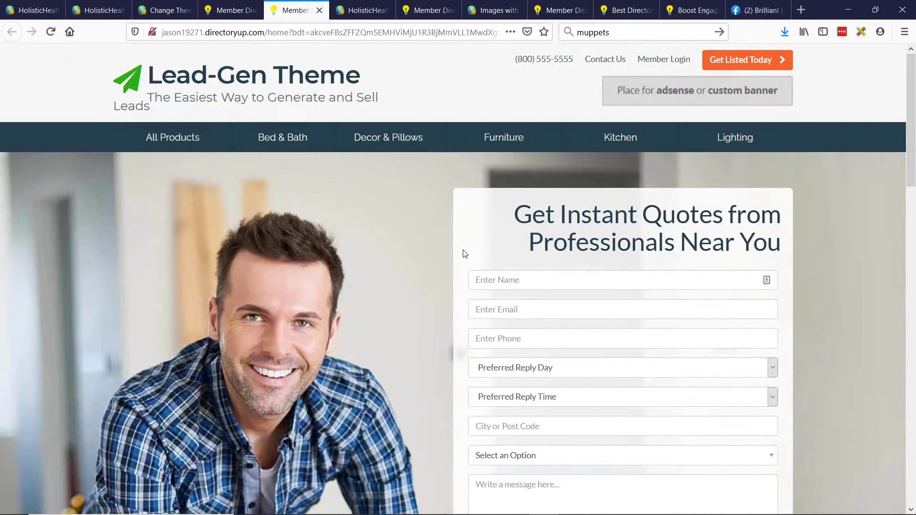
scroll(423, 310, down, 9)
scroll(423, 309, up, 10)
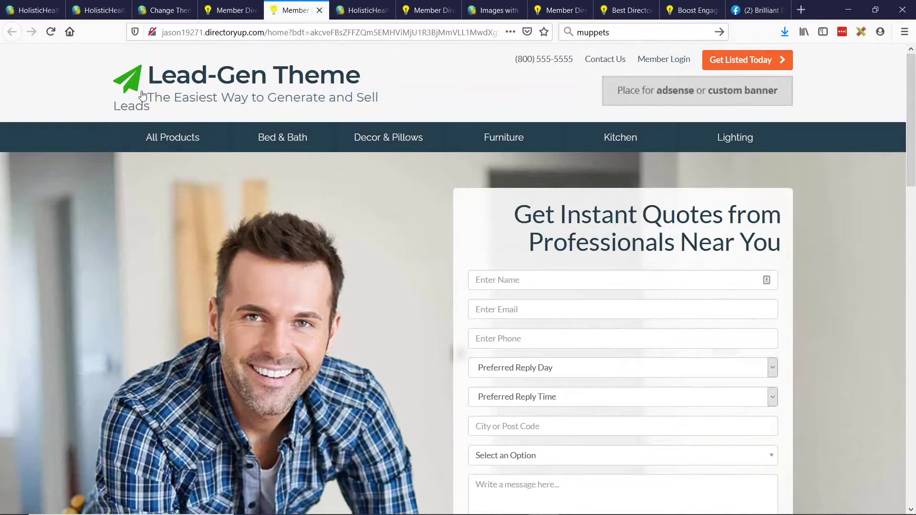
click(162, 10)
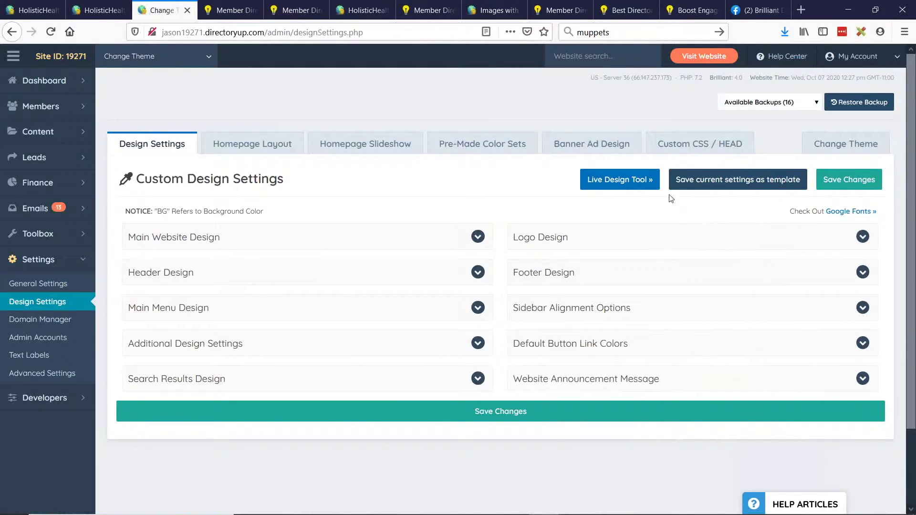
Review the Custom CSS / HEAD code editors.
click(705, 144)
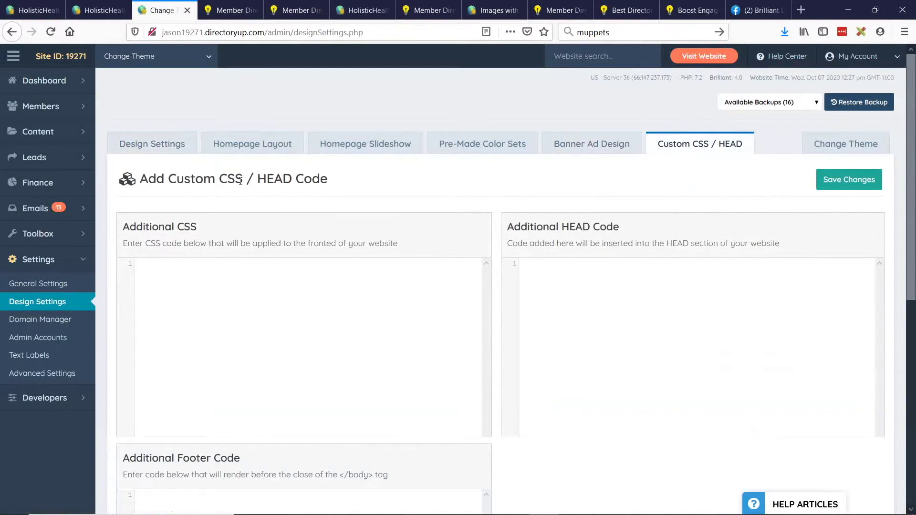
scroll(443, 268, down, 3)
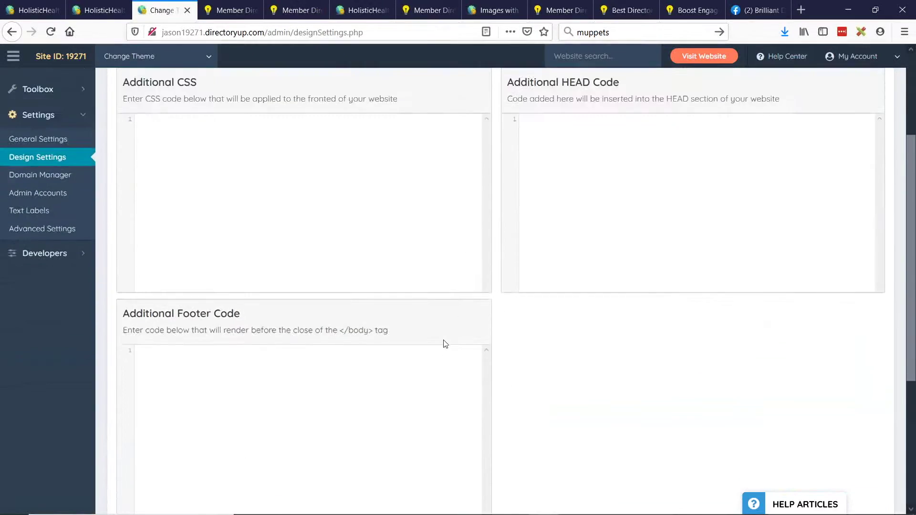
scroll(445, 344, up, 3)
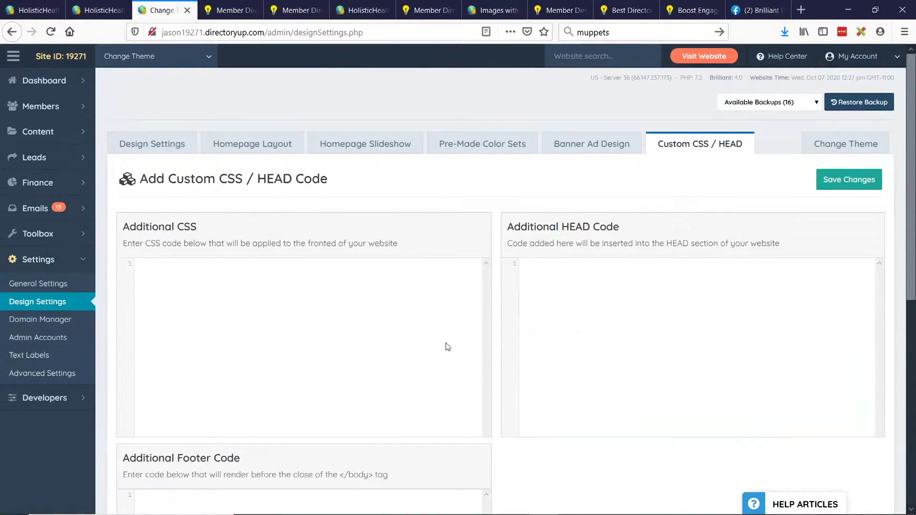
Review the Banner Ad Design settings, with banner ads set to display.
click(598, 147)
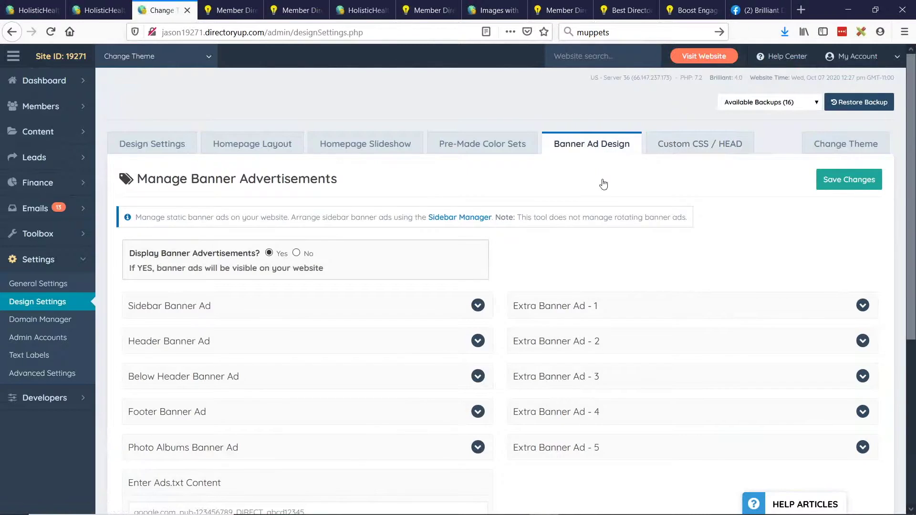
scroll(391, 344, down, 2)
scroll(475, 398, up, 2)
In Design Settings, expand Website Announcement Message and confirm it is set to Disable.
click(149, 154)
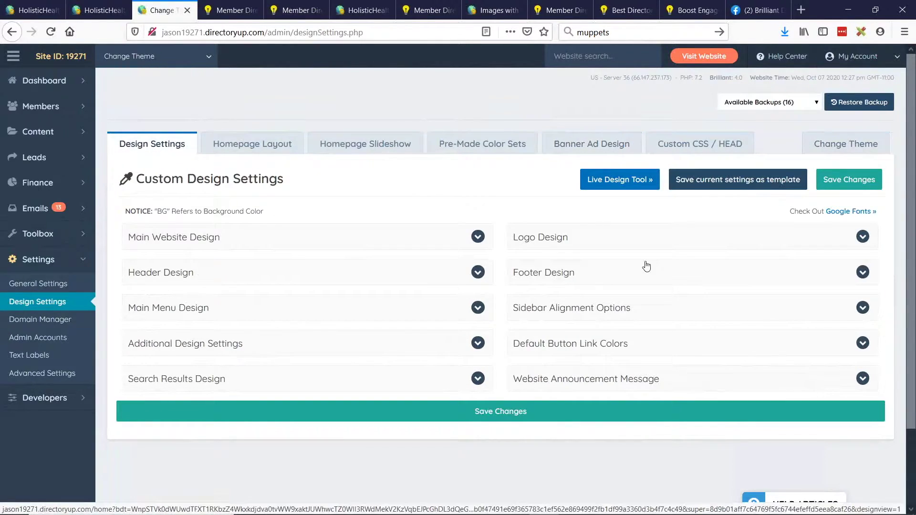
click(556, 380)
scroll(647, 280, down, 4)
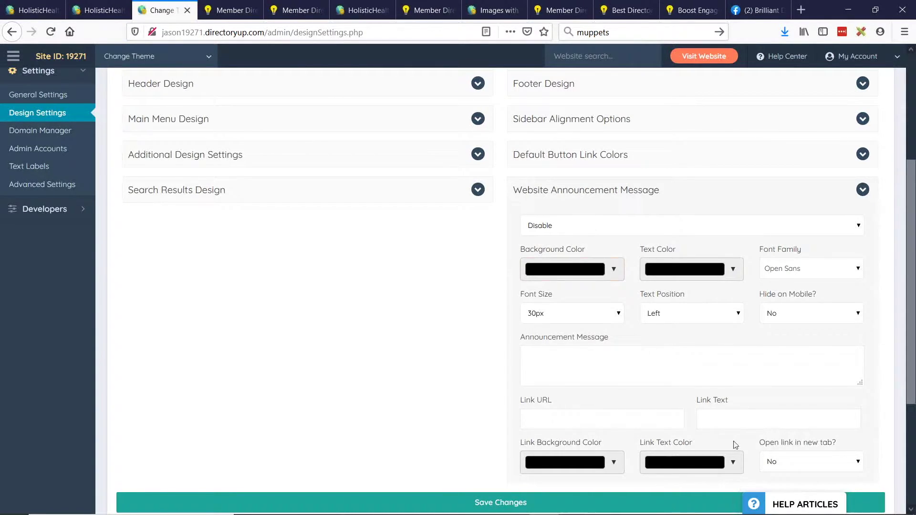
scroll(709, 368, up, 4)
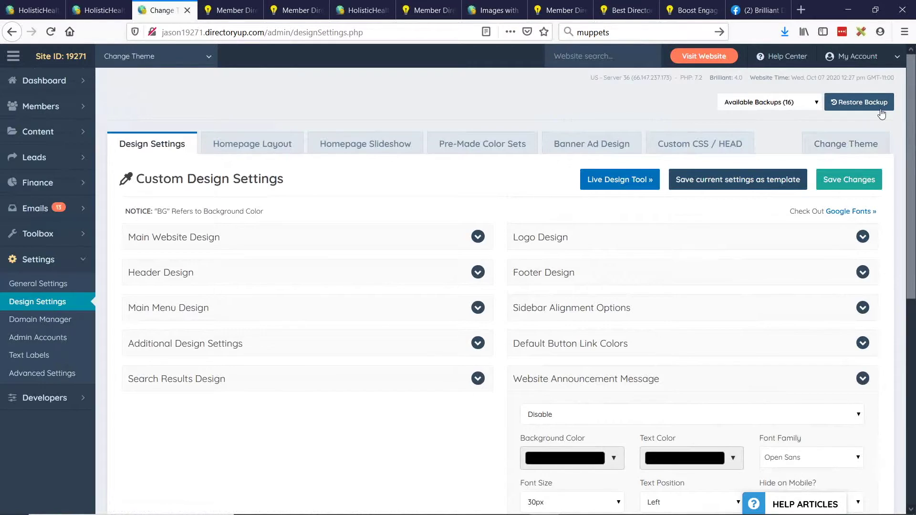
Restore the design from the Wed, Oct 07, 2020 12:27pm backup and reload the page.
click(815, 102)
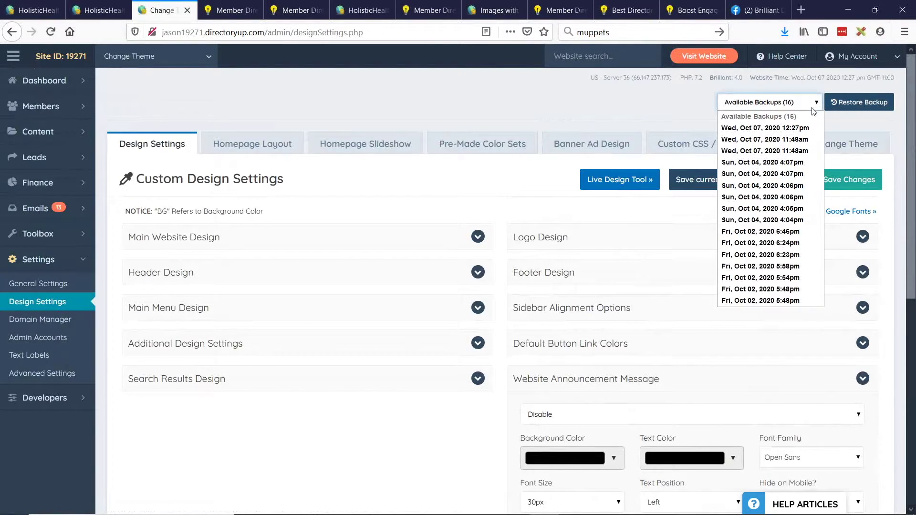
click(785, 128)
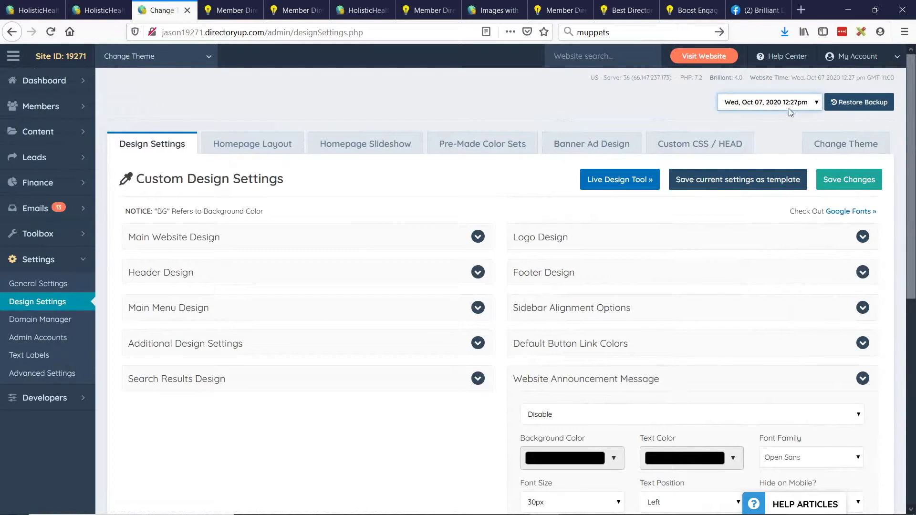
click(860, 110)
click(417, 312)
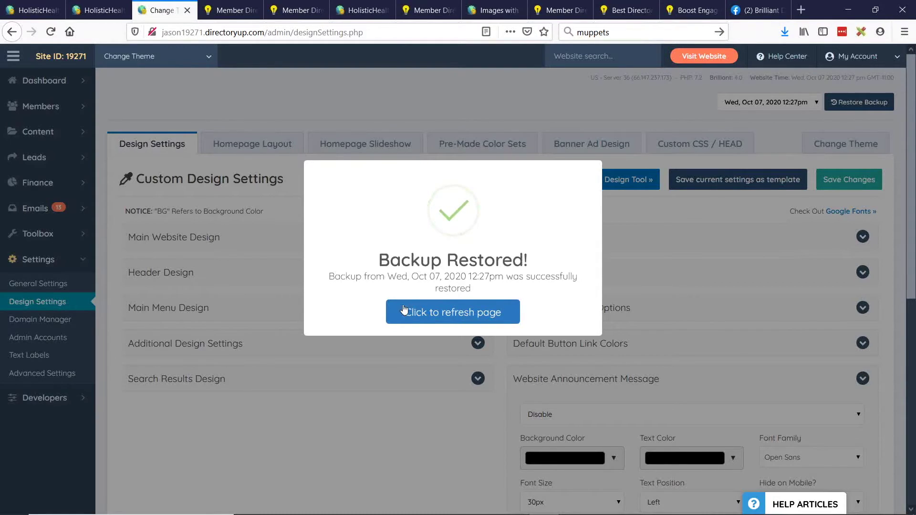
click(410, 311)
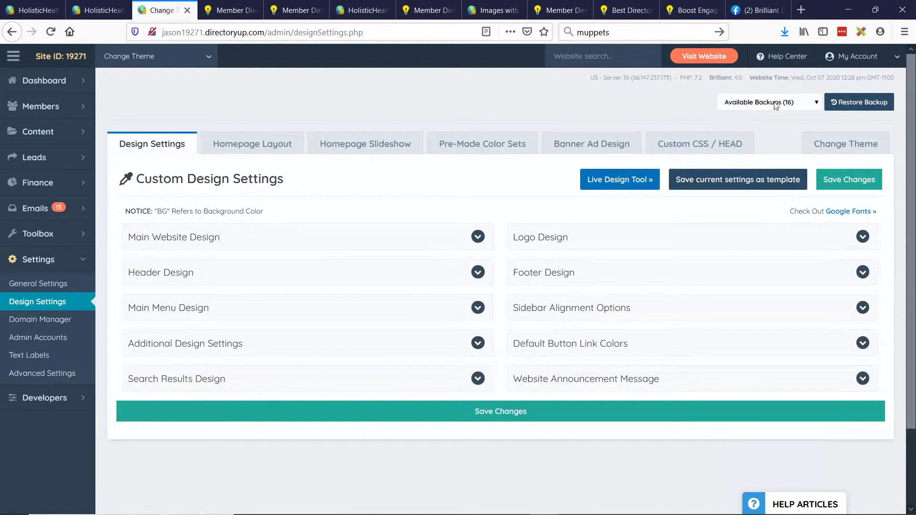
Duplicate the front-end site preview tab, then switch over to the BD Lab Updates slides.
key(ctrl+Tab)
key(ctrl+Tab)
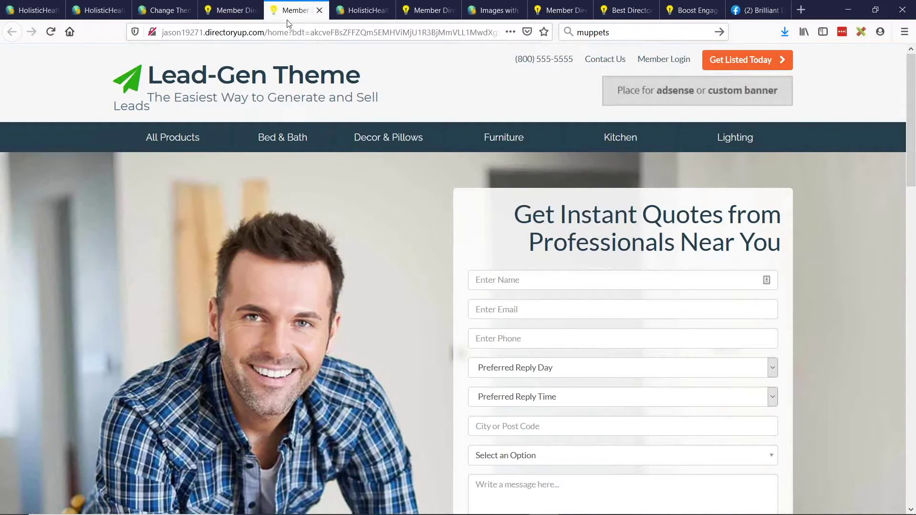
right_click(289, 12)
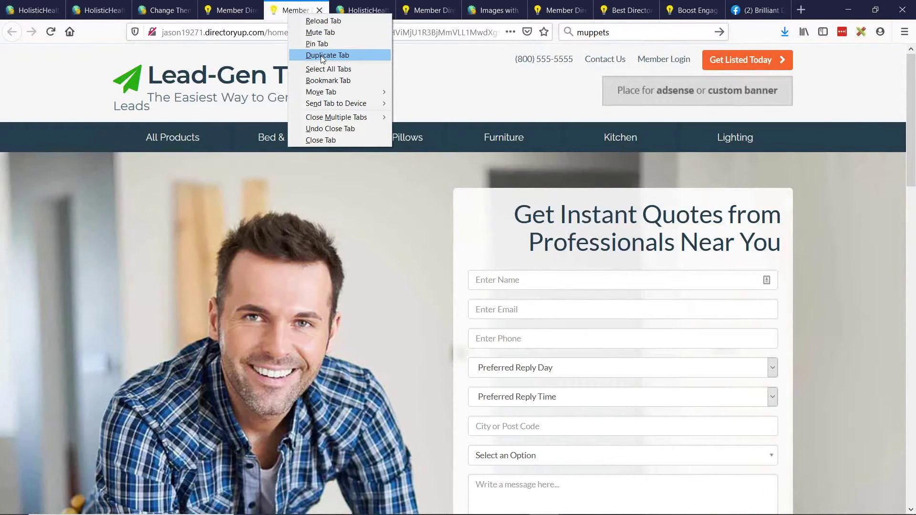
click(321, 55)
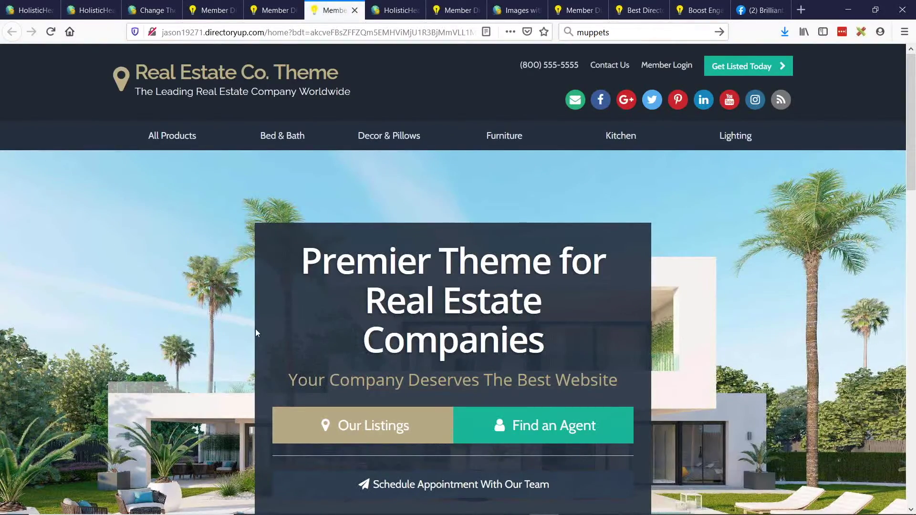
scroll(276, 293, down, 3)
scroll(285, 302, up, 3)
click(165, 11)
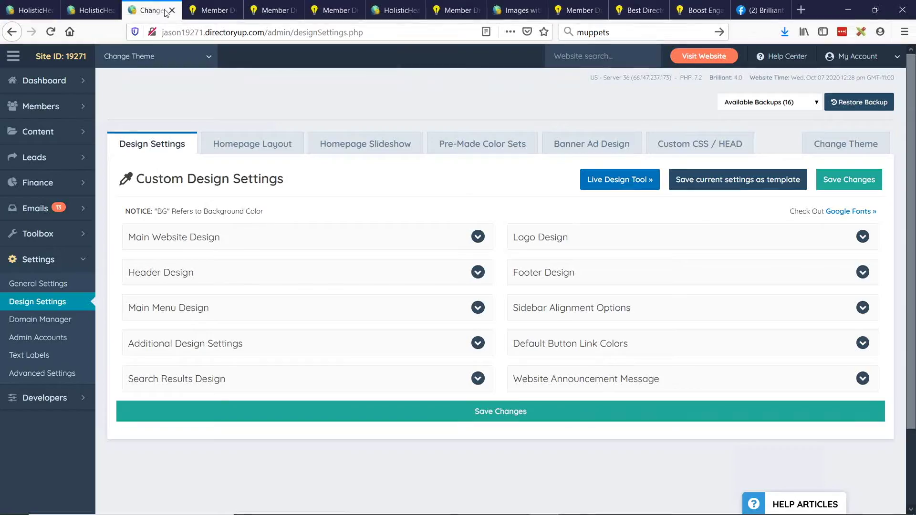
key(alt+Tab)
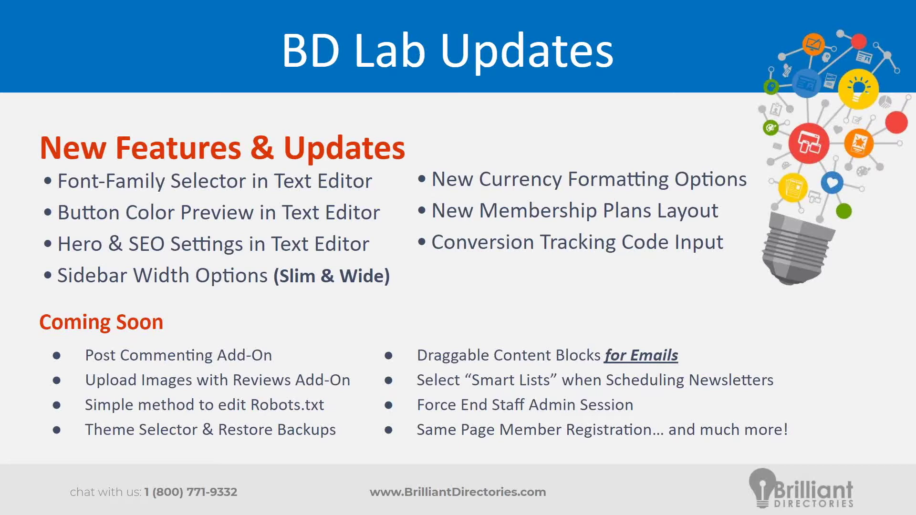
Open My New Website's member login page and switch to the Register New Account form.
key(alt+Tab)
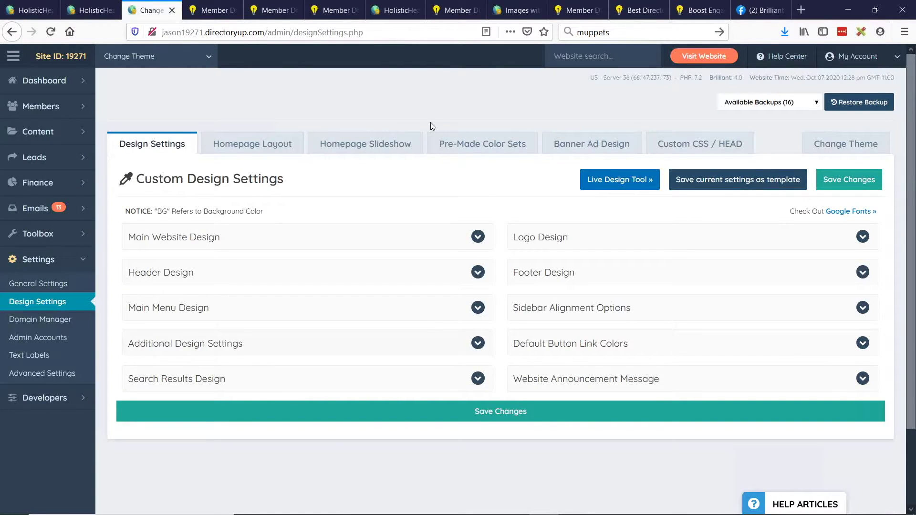
click(514, 9)
click(621, 57)
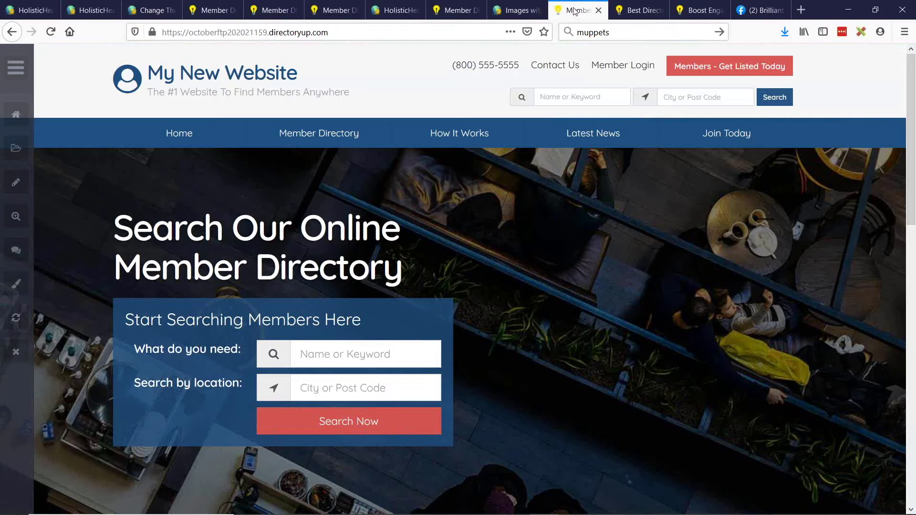
click(638, 66)
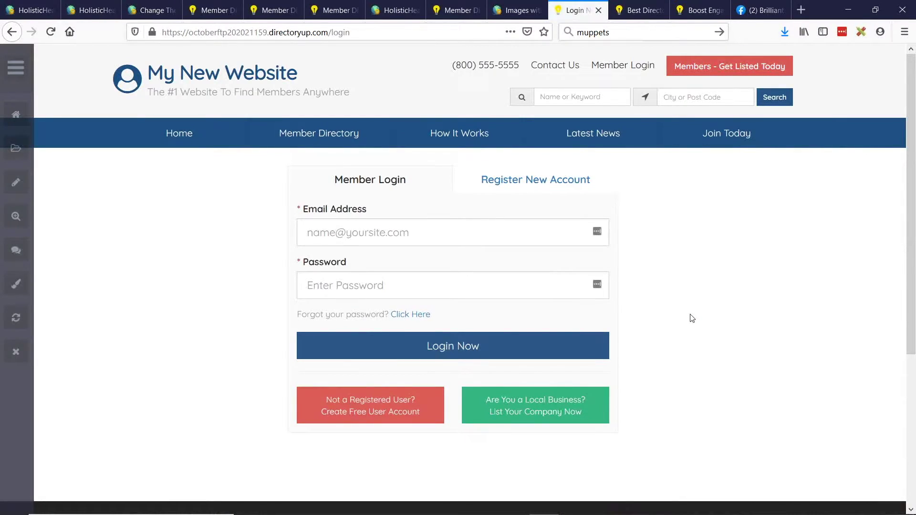
click(550, 189)
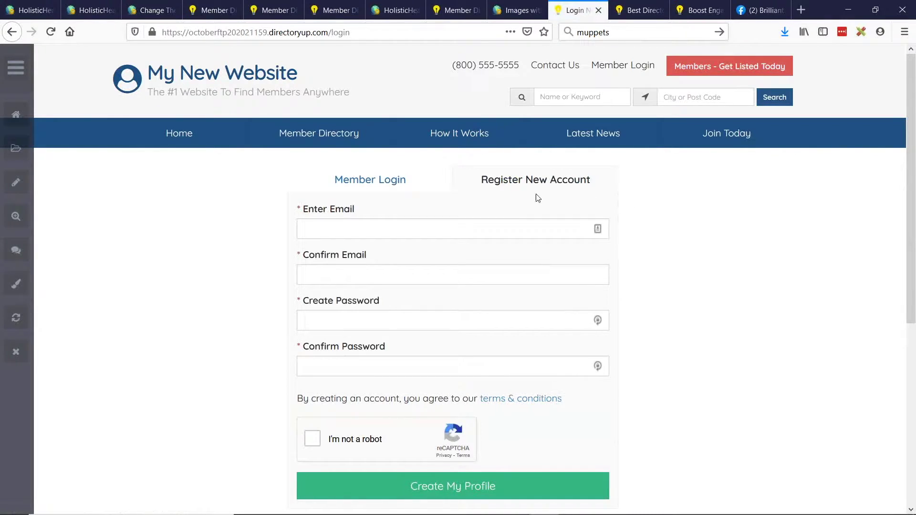
Enter a test email address and a matching password in the registration form.
click(375, 180)
click(522, 180)
click(367, 233)
text(4)
key(BackSpace)
text(test4)
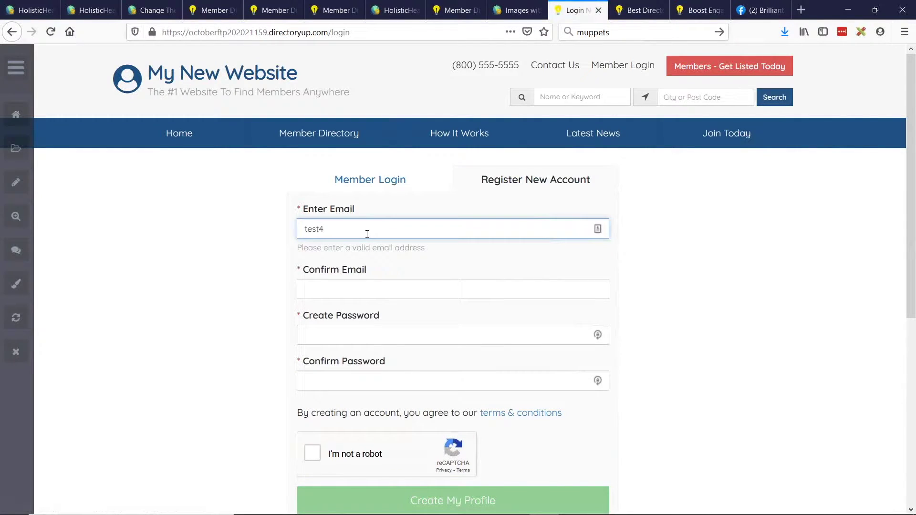
text(@test.com)
key(Tab)
text(test4@test.com)
key(Tab)
text(test12)
key(Tab)
text(test12)
Pass the reCAPTCHA check and submit with Create My Profile.
click(318, 440)
scroll(473, 404, down, 2)
click(472, 422)
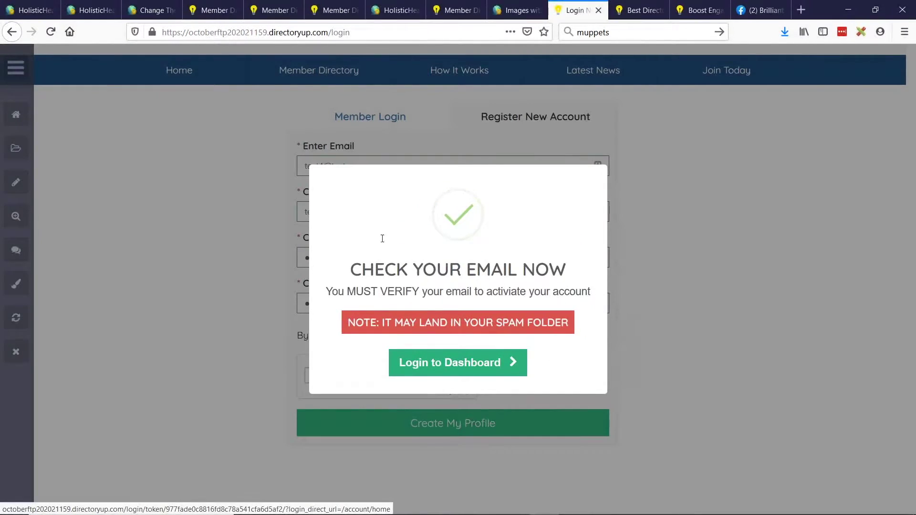
Open the new member's dashboard, check the Welcome menu, then return to the slides.
click(424, 357)
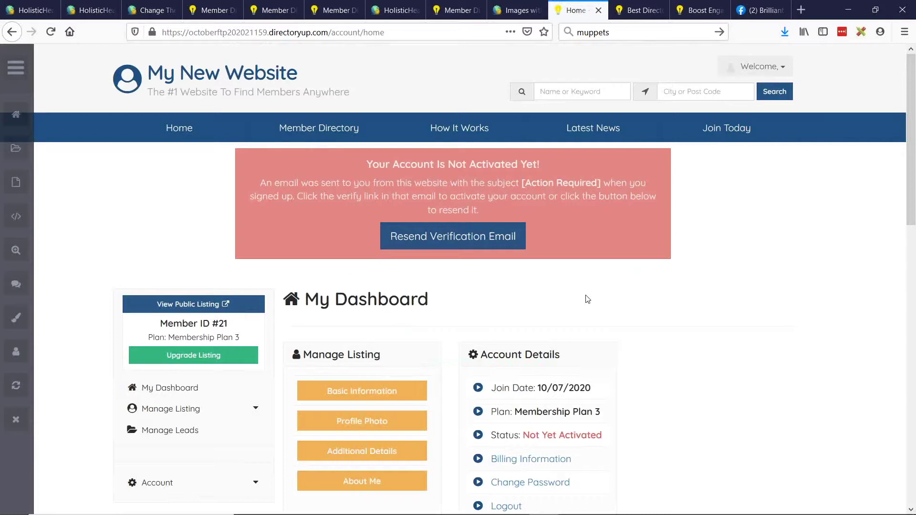
click(777, 67)
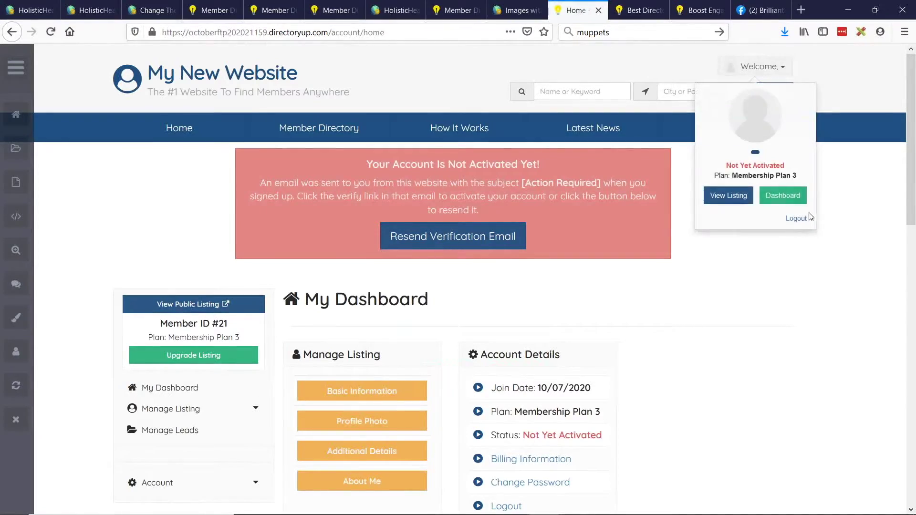
key(alt+Tab)
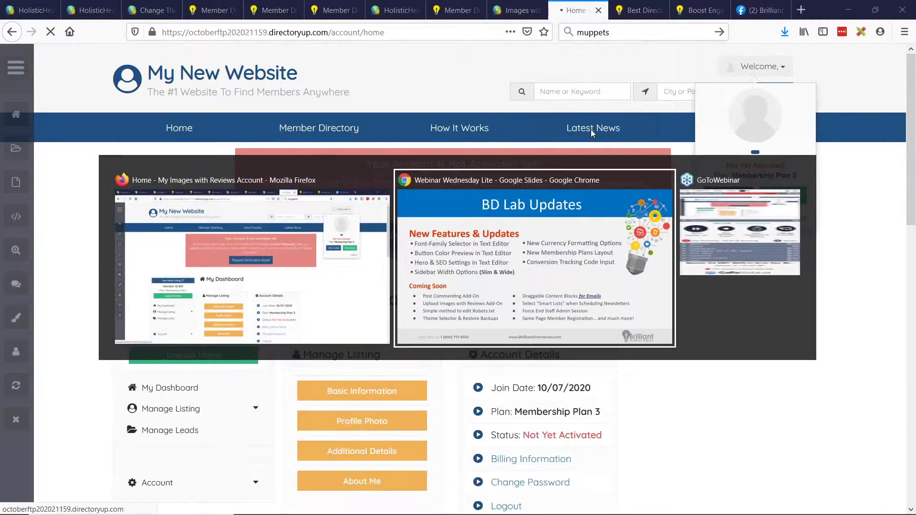
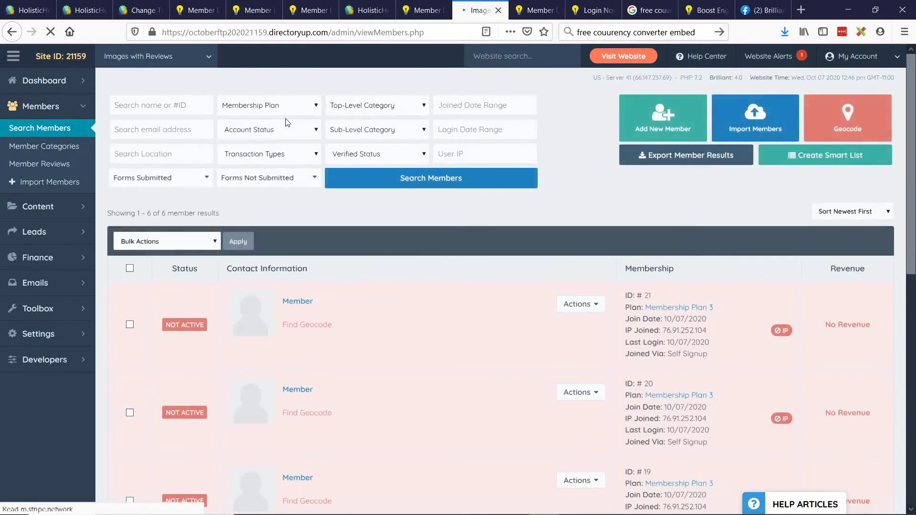
Scroll to Sample General User and choose Login as Member from its Actions menu.
scroll(287, 125, down, 10)
click(581, 192)
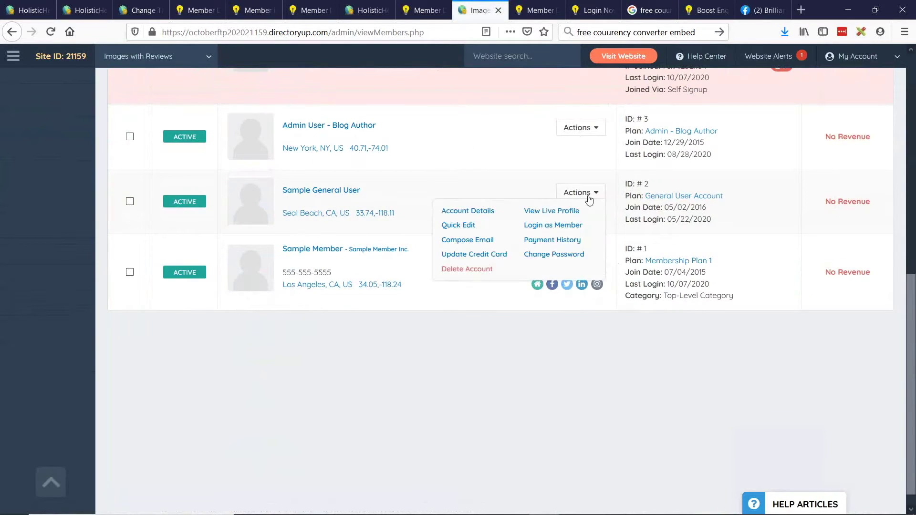
click(544, 224)
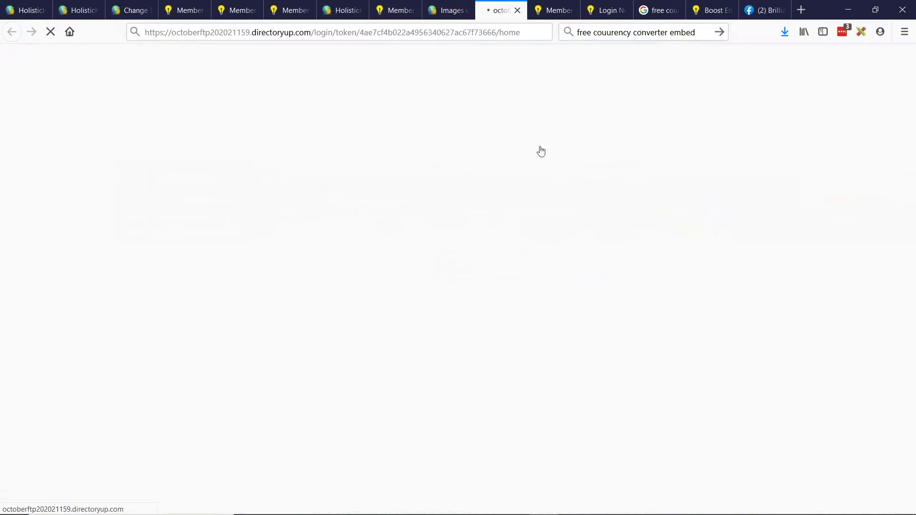
On the live site, search the directory, open Sample Member's listing and start a review.
click(549, 6)
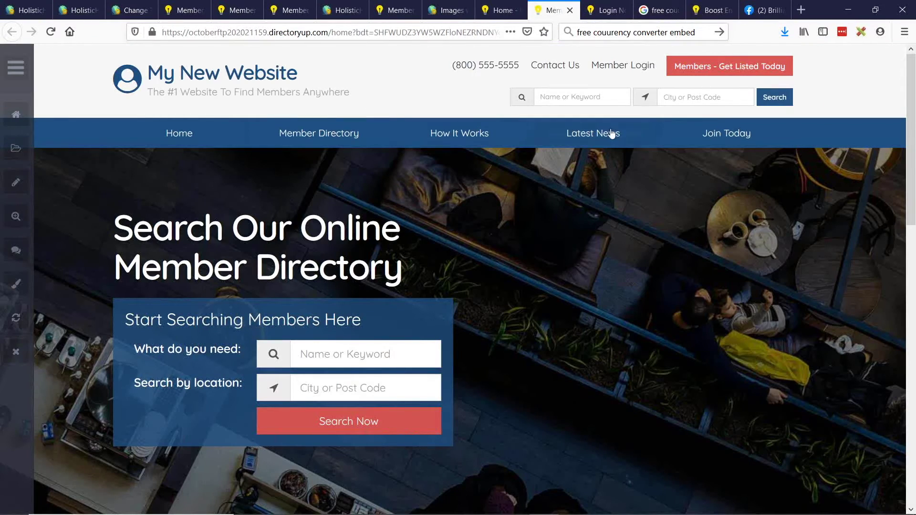
click(779, 99)
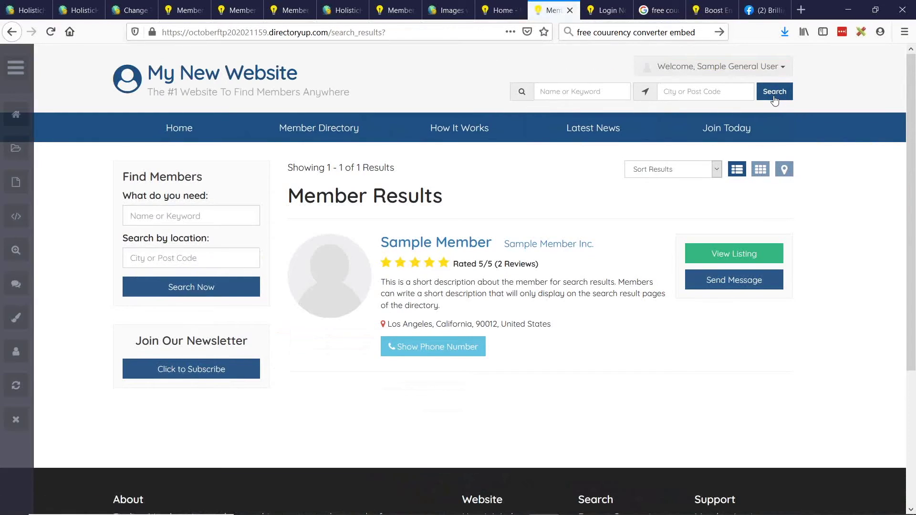
click(456, 244)
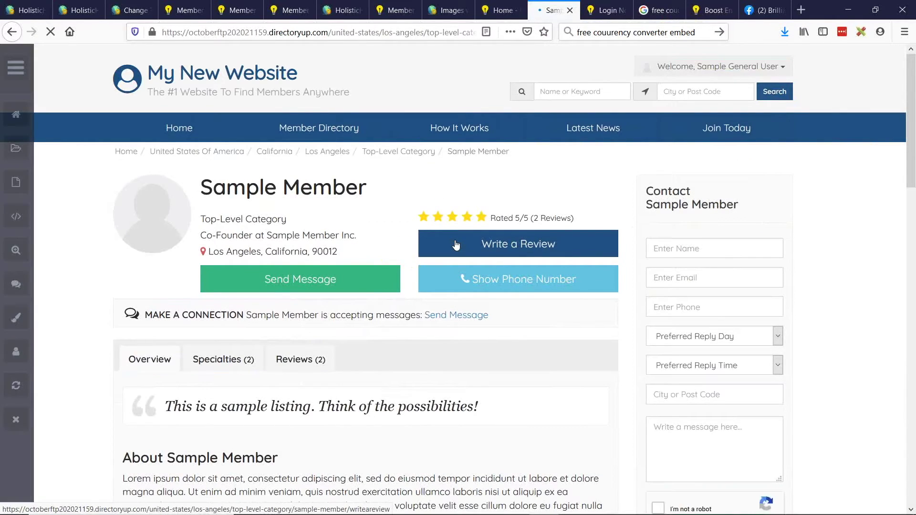
click(539, 253)
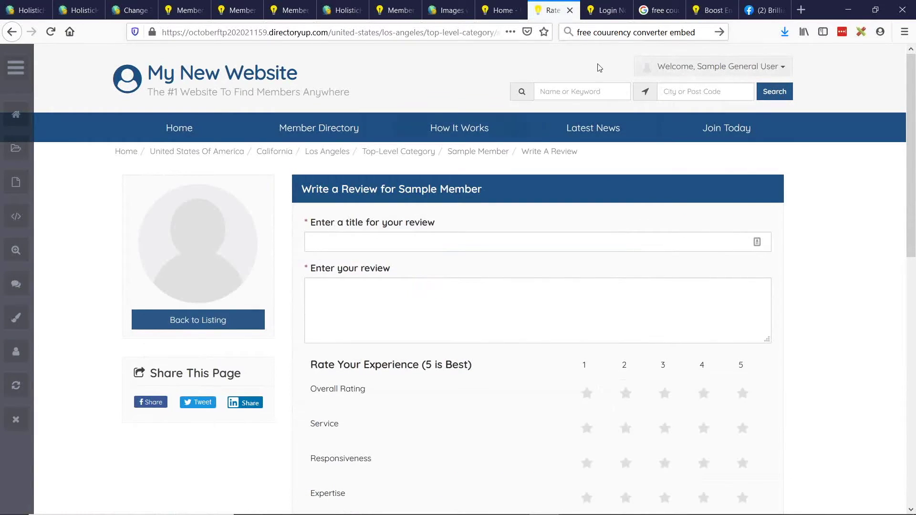
Title the review 'Great service and Courteous' and repeat 'This was a great person to work with.' three times.
click(346, 246)
text(Gr)
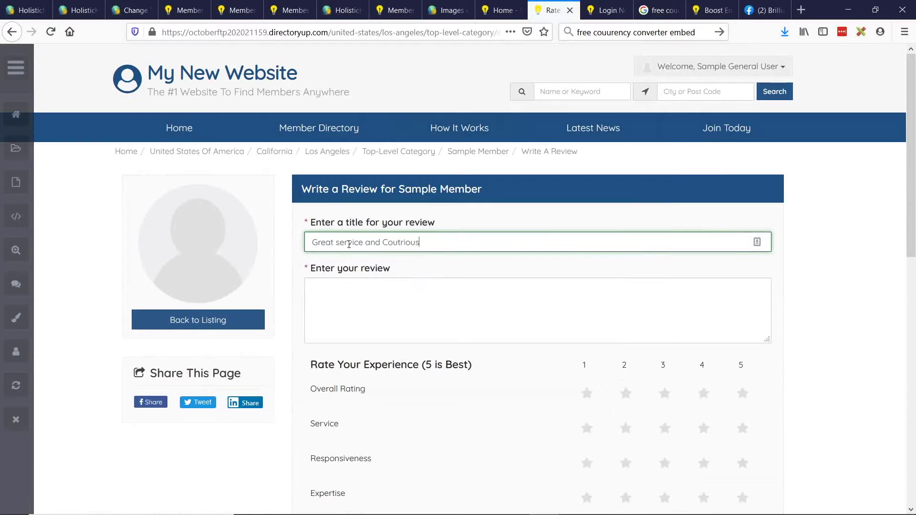
text(eat service and Coutriou)
key(BackSpace)
key(BackSpace)
key(BackSpace)
key(BackSpace)
key(BackSpace)
text(rteous)
click(410, 313)
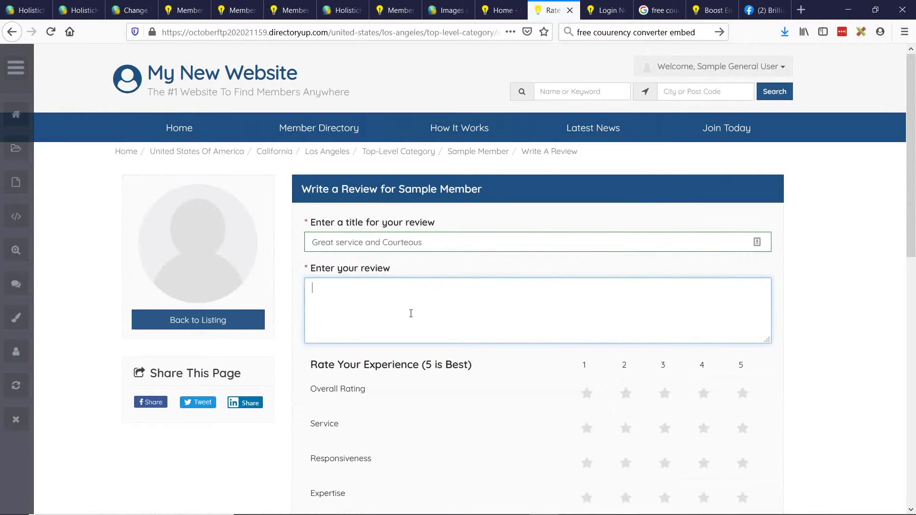
text(This was a gre)
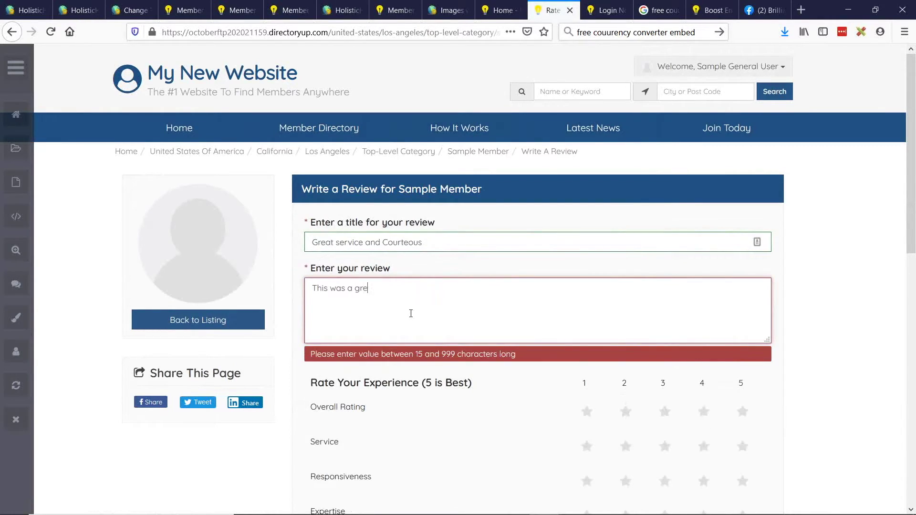
text(at person to)
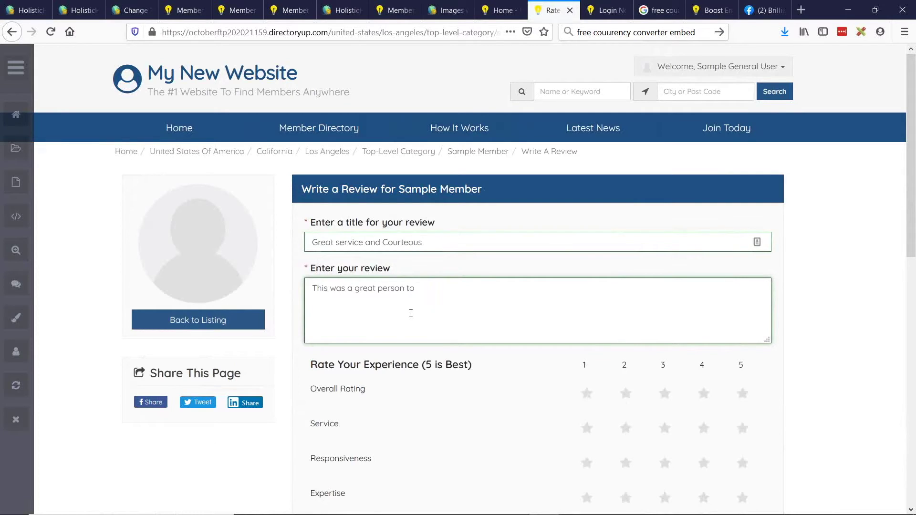
text( work with.)
key(ctrl+a)
key(ctrl+c)
key(ctrl+v)
key(ctrl+v)
key(ctrl+v)
key(ctrl+v)
key(ctrl+v)
key(ctrl+v)
key(ctrl+v)
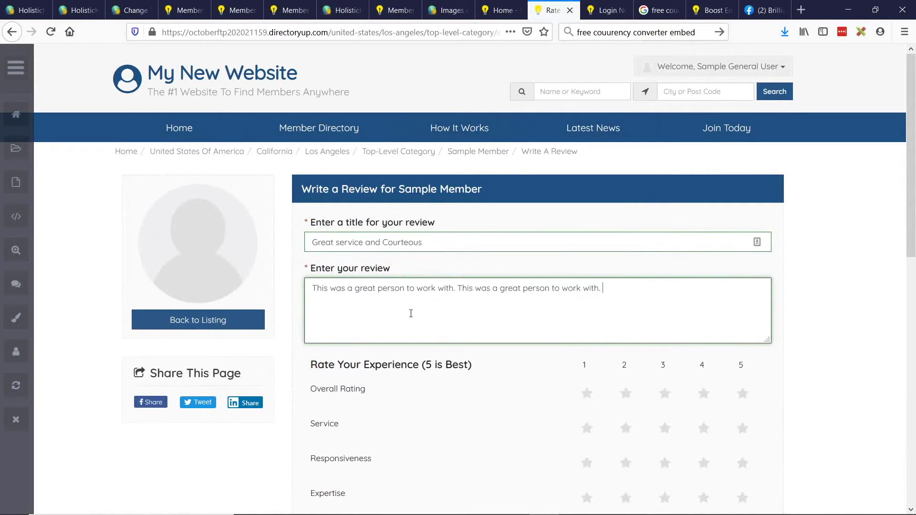
key(ctrl+v)
Give five stars for Overall Rating, Service, Responsiveness, Expertise, Results and Communication.
scroll(411, 313, down, 4)
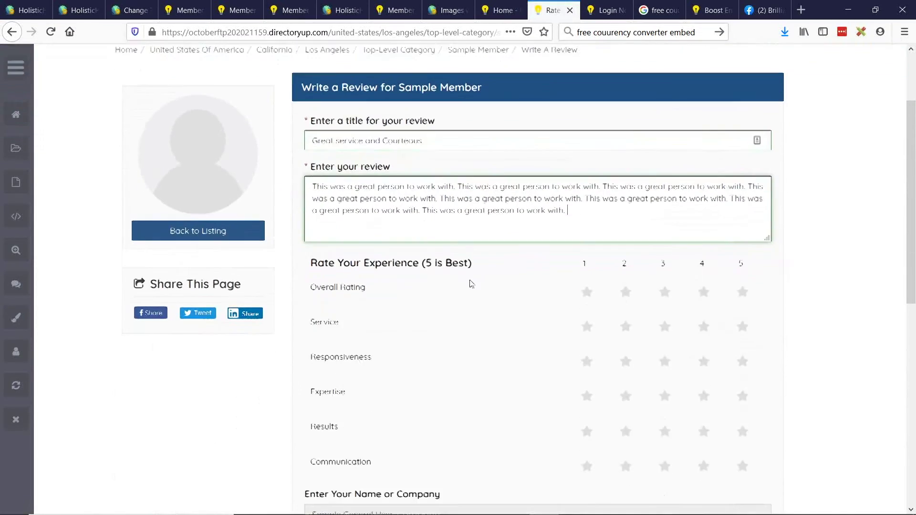
click(742, 207)
click(743, 238)
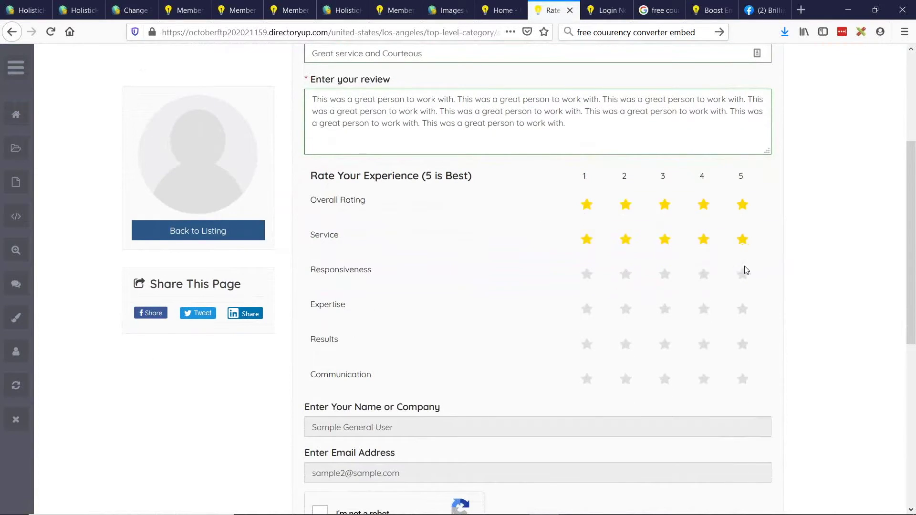
click(743, 274)
click(745, 329)
click(742, 355)
click(743, 384)
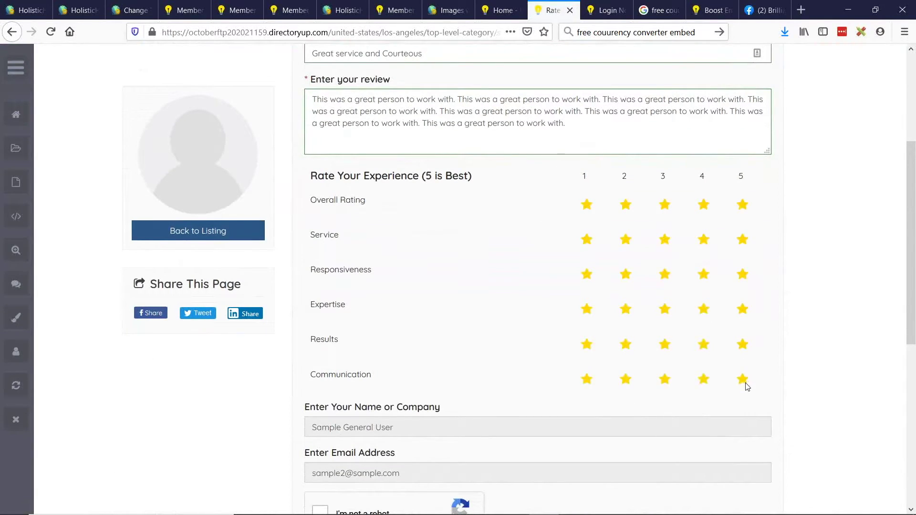
scroll(517, 245, down, 3)
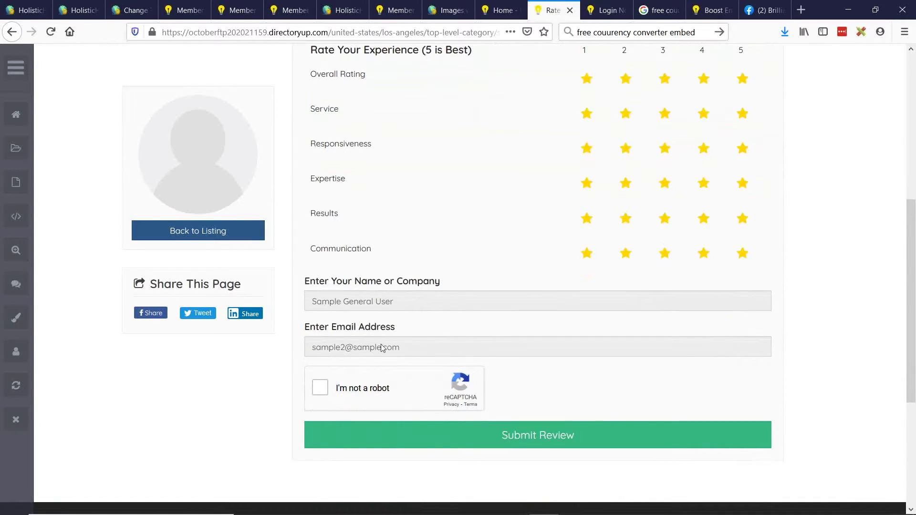
scroll(395, 315, down, 2)
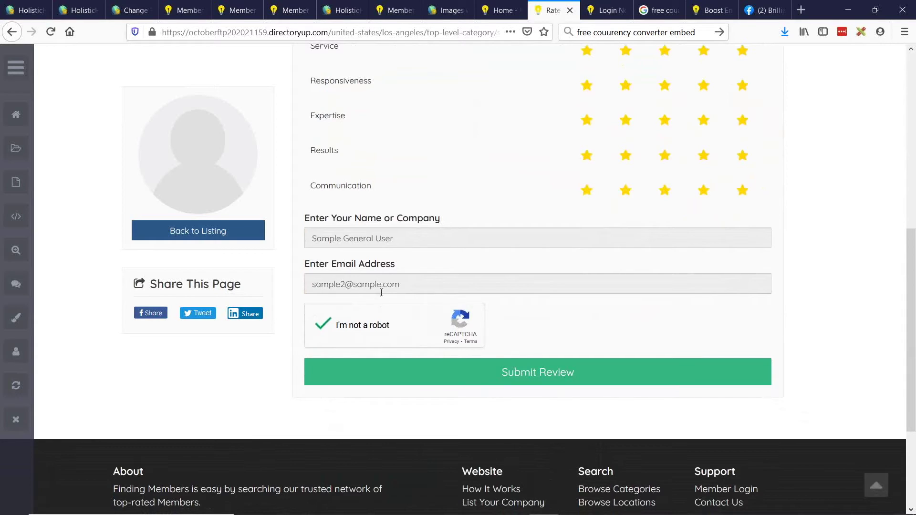
Submit the review and attach the muppet photos to it.
click(545, 377)
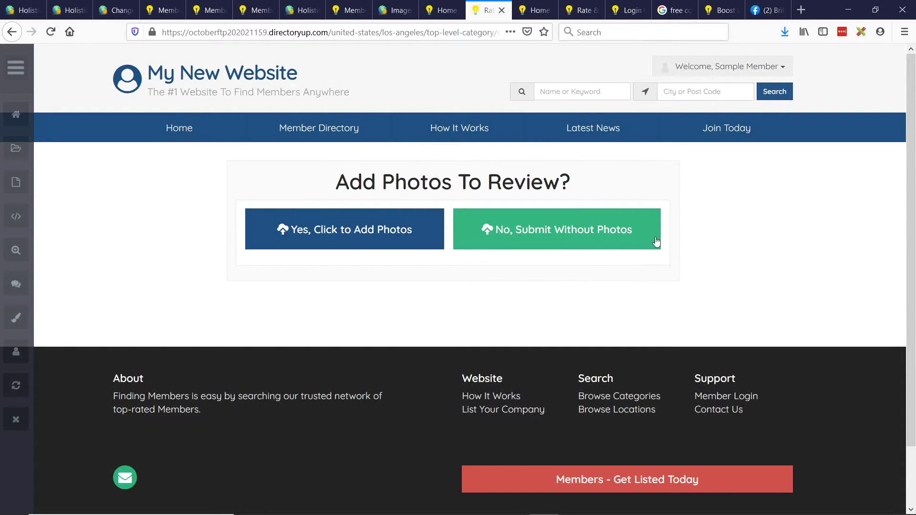
click(365, 238)
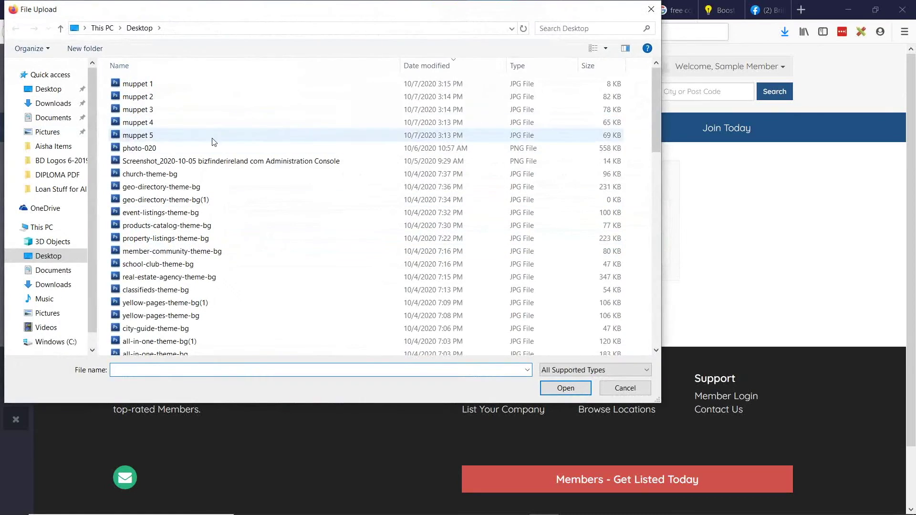
click(143, 84)
key(shift+Down)
key(shift+Down)
key(shift+Down)
key(shift+Down)
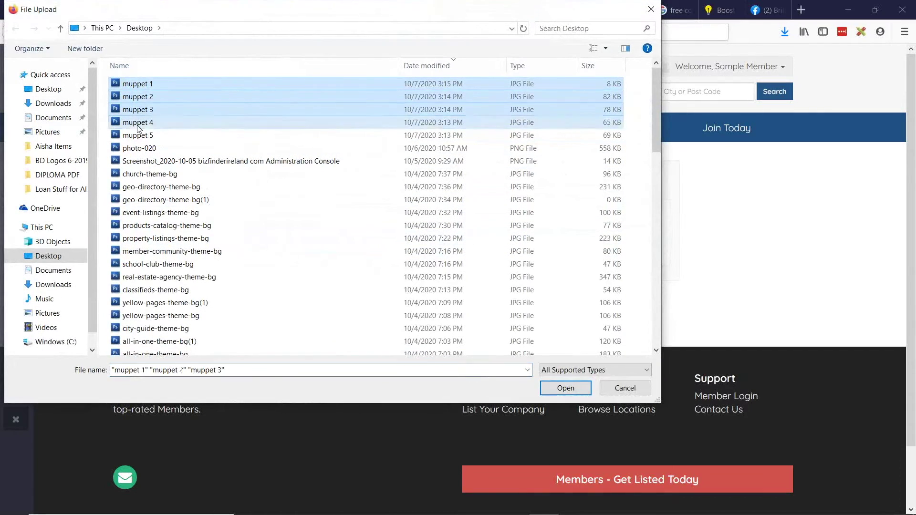
click(566, 388)
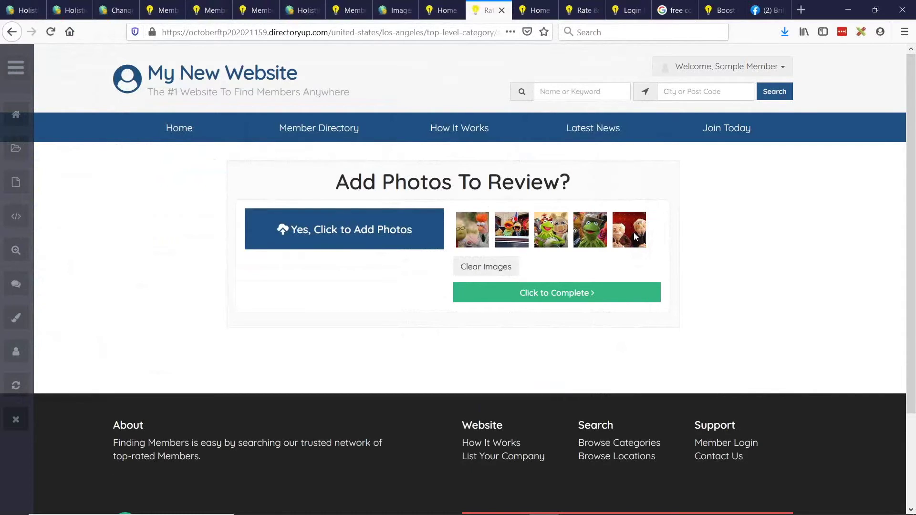
Remove the attachment, reselect muppet 1 through muppet 5, and complete the submission.
click(495, 270)
click(351, 227)
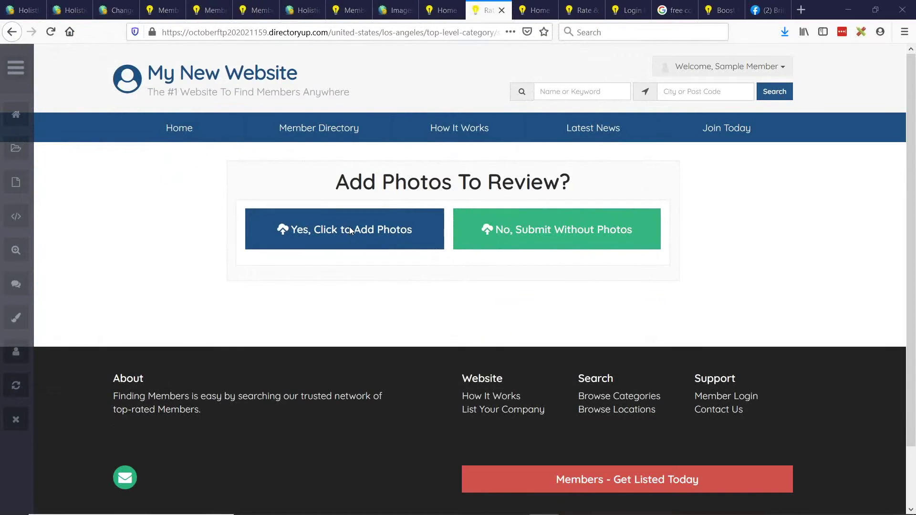
click(151, 85)
shift+click(146, 136)
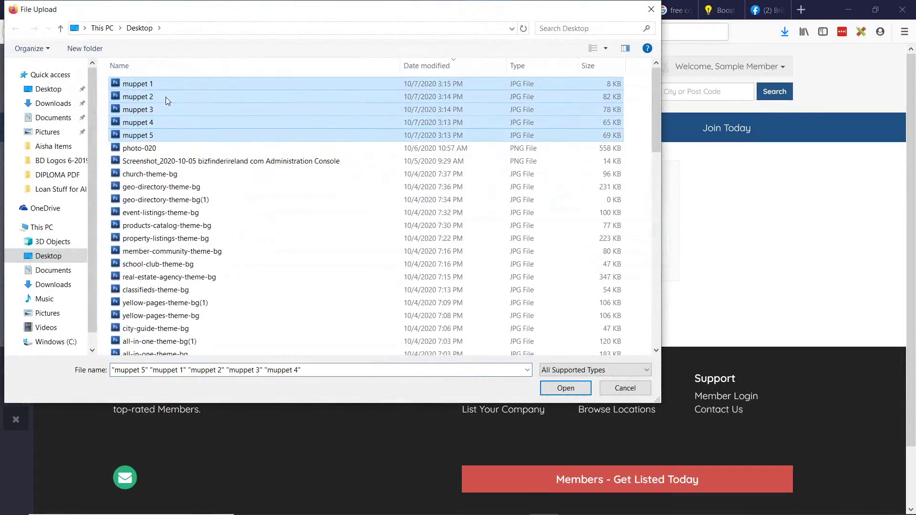
click(565, 388)
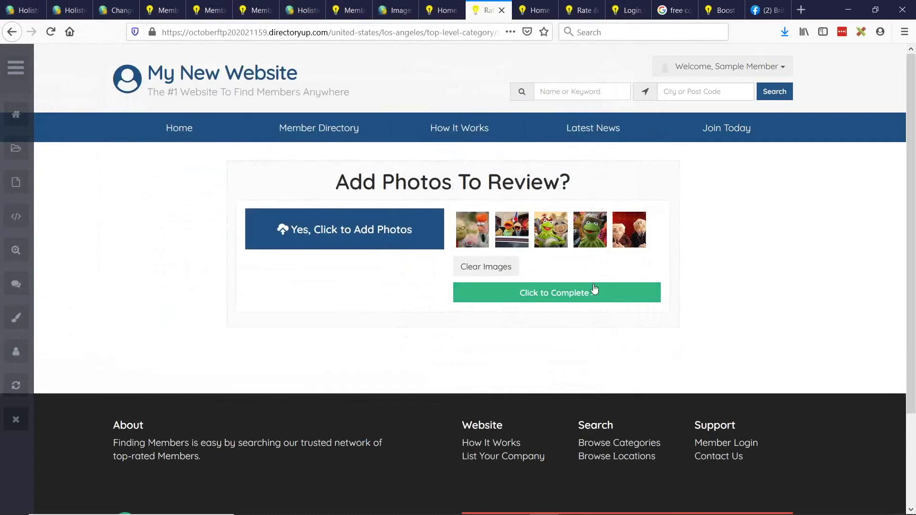
click(568, 298)
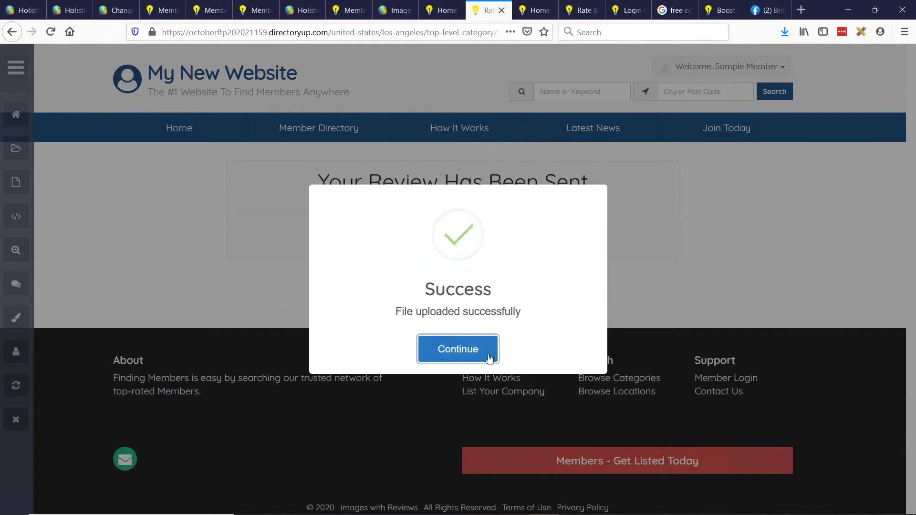
In Sample Member's dashboard, open the pending Test review from the reviews received.
click(487, 349)
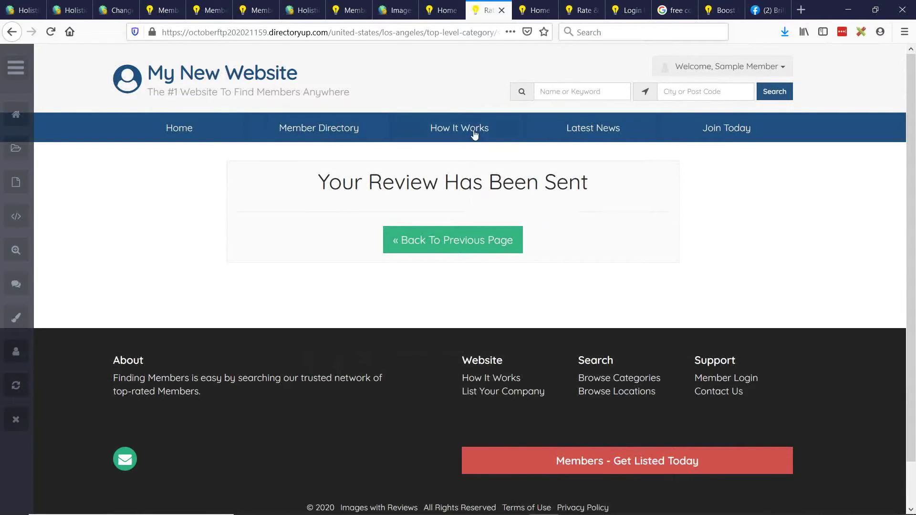
click(441, 10)
scroll(321, 352, down, 3)
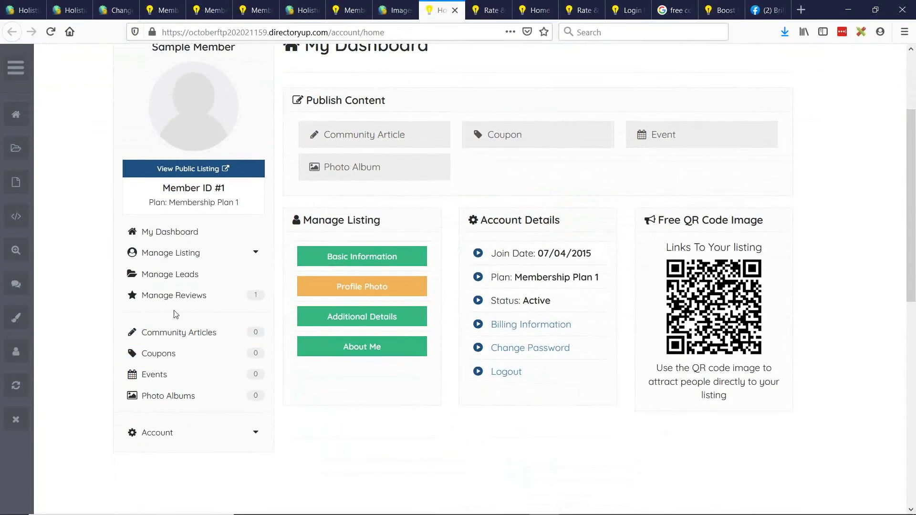
click(176, 299)
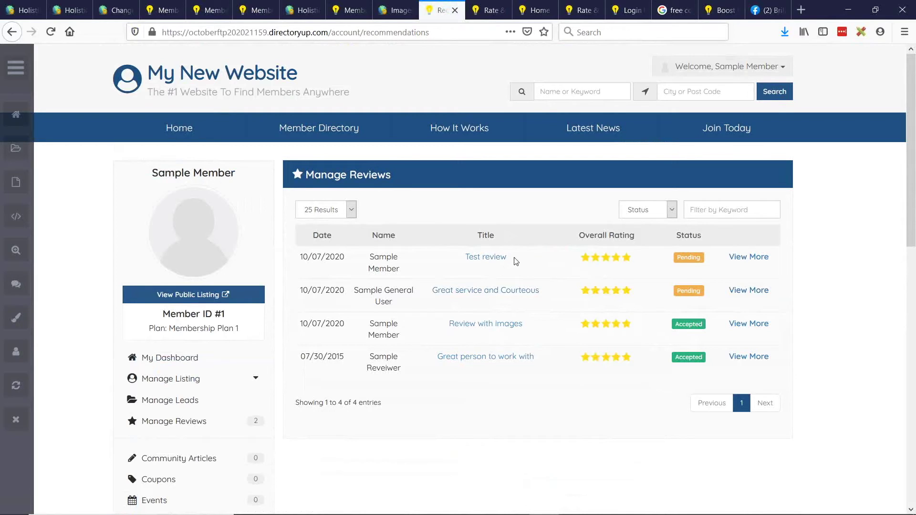
drag(458, 256, 526, 259)
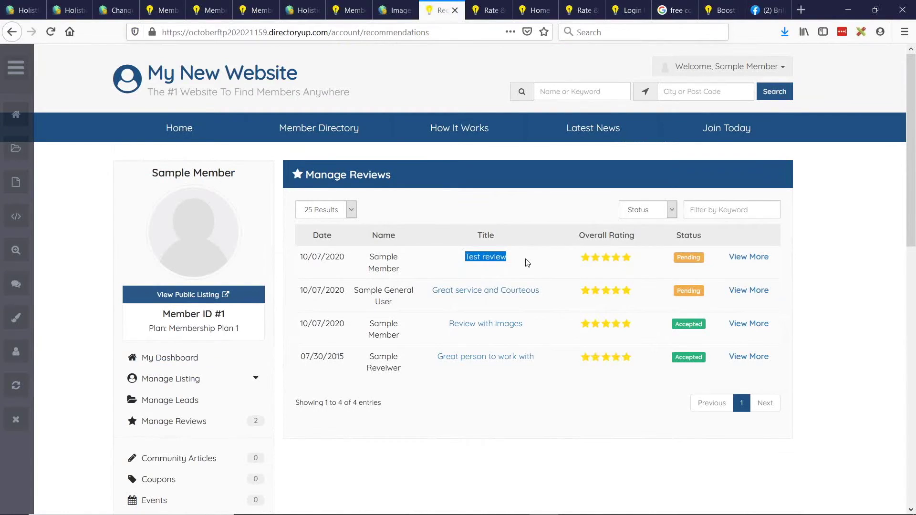
click(748, 262)
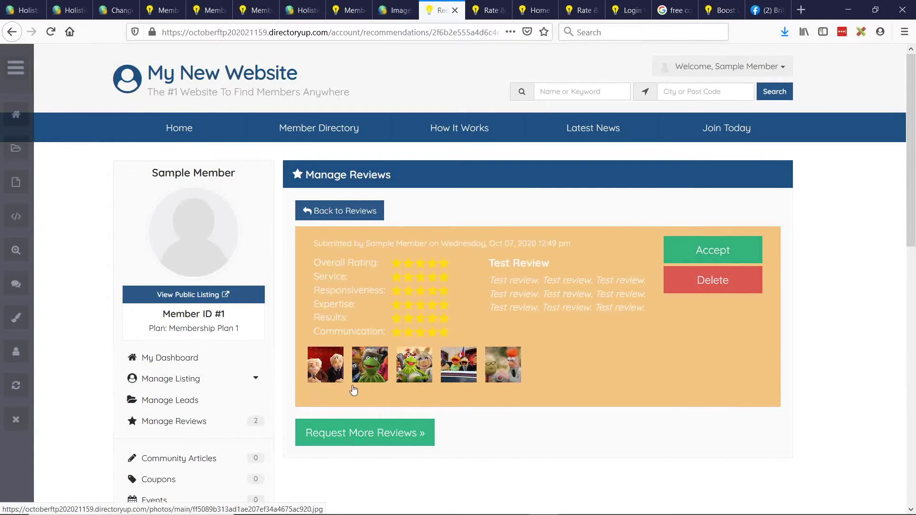
Page through the Test review's five photos in the lightbox, then close it.
click(368, 365)
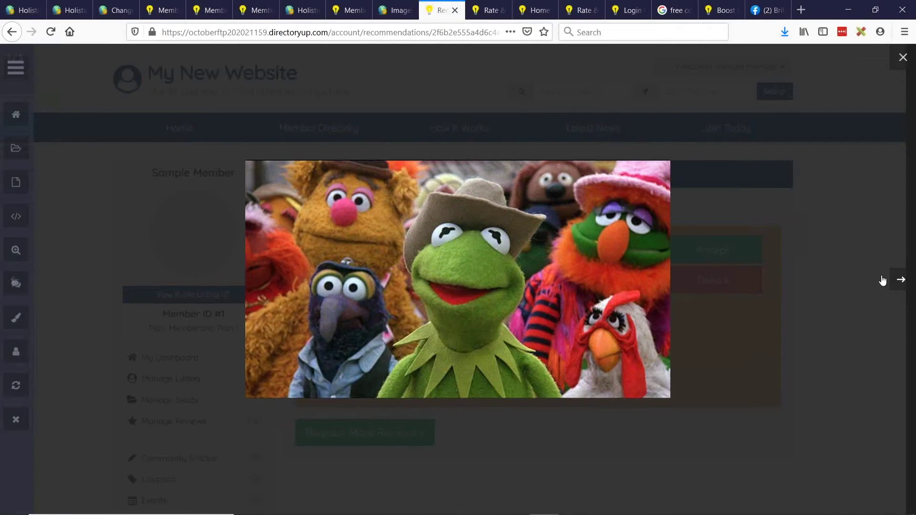
click(899, 280)
click(898, 280)
click(897, 280)
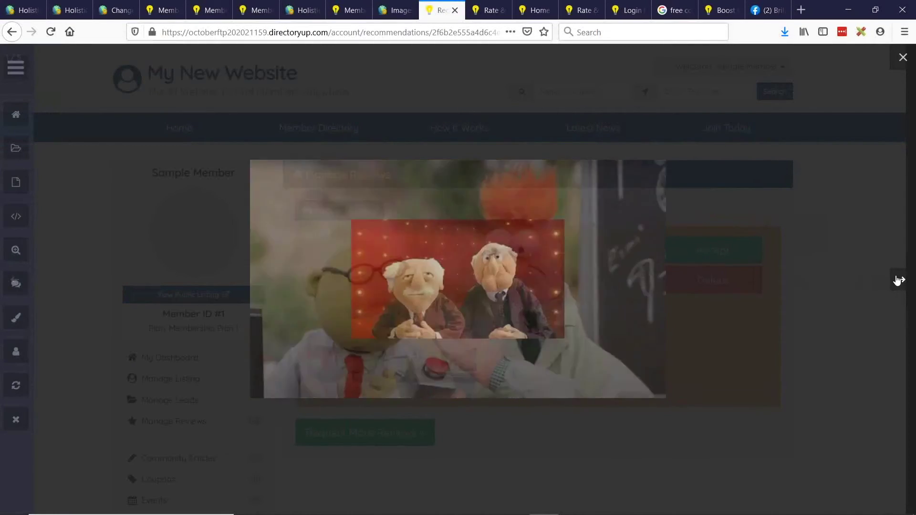
click(897, 280)
click(807, 313)
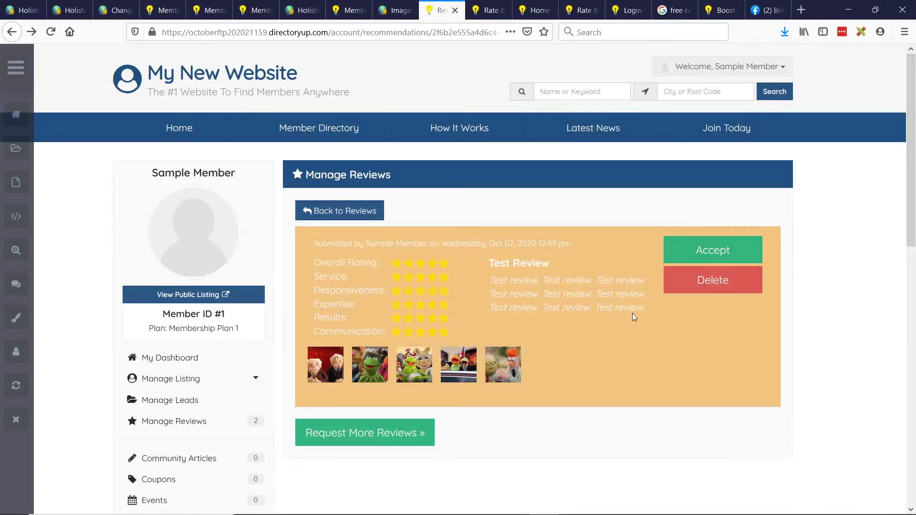
Accept the Test review with 'Yes, Accept it' and return to the review-sent page.
click(724, 252)
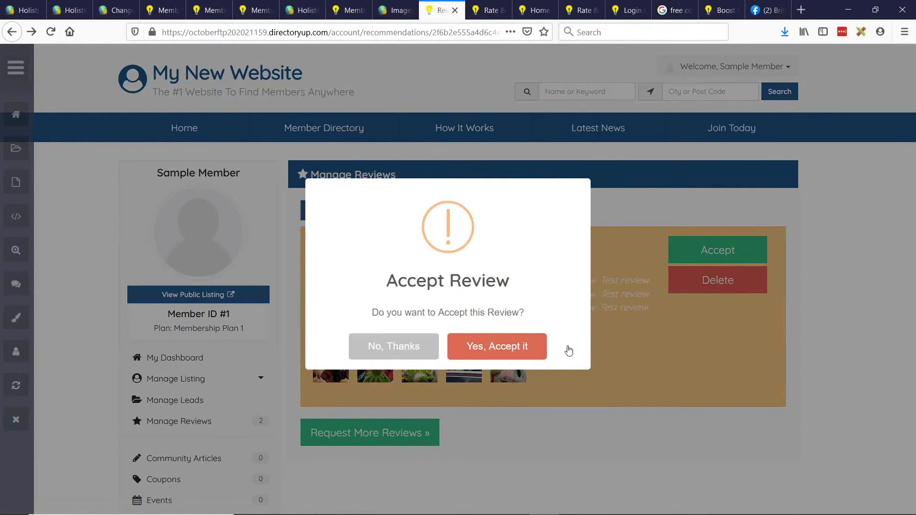
click(493, 354)
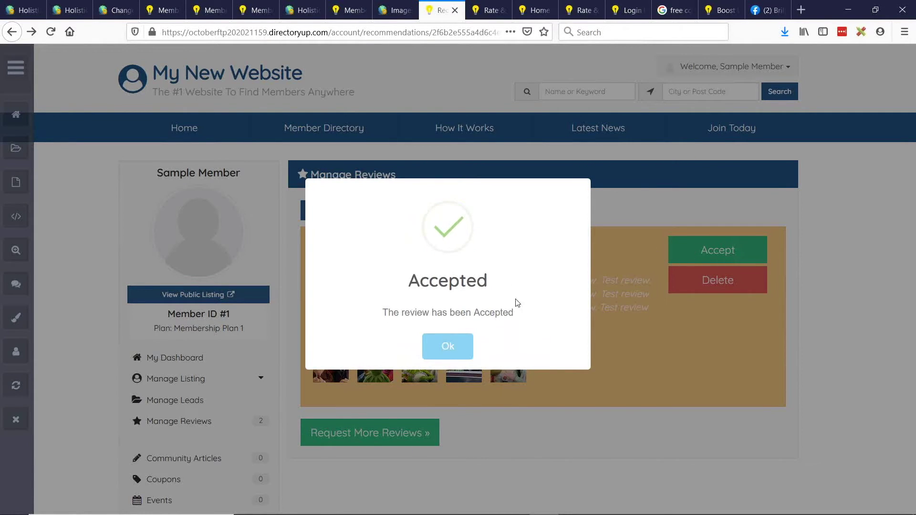
click(439, 350)
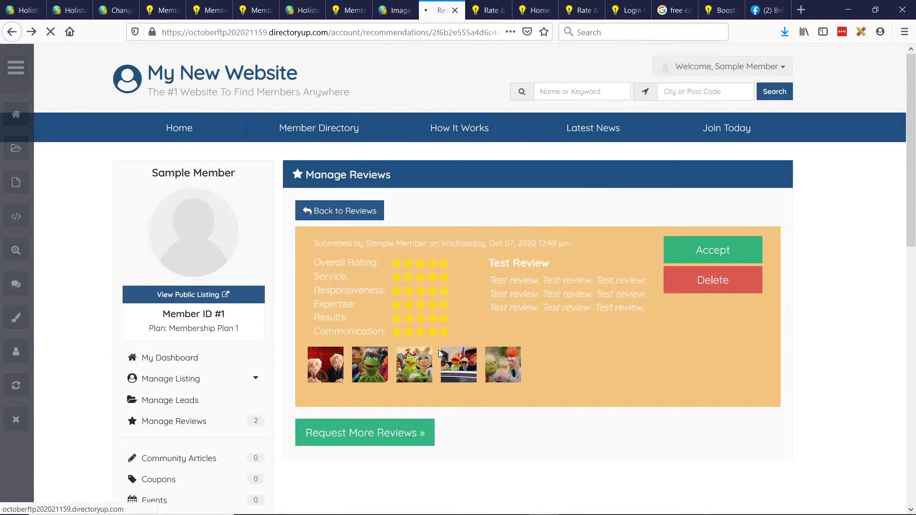
click(491, 8)
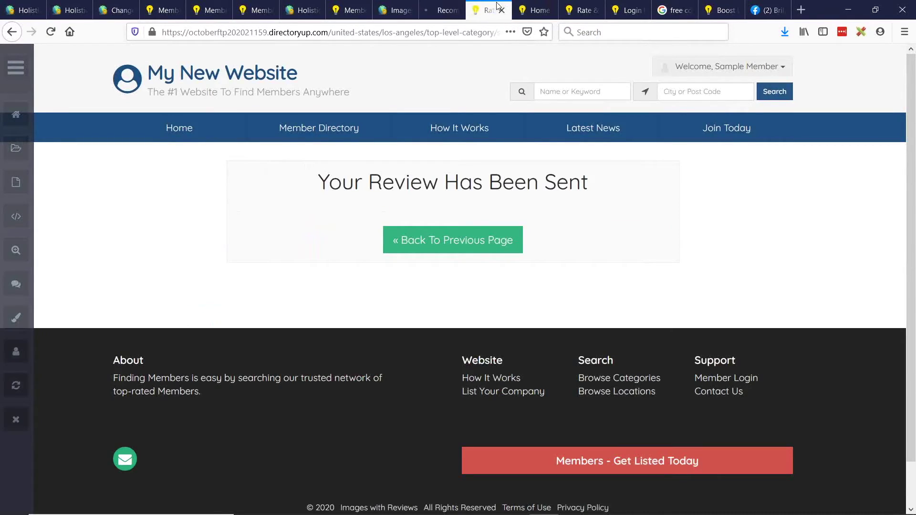
Go back, open Sample Member's public listing and show its Reviews (3) tab.
click(501, 241)
click(210, 294)
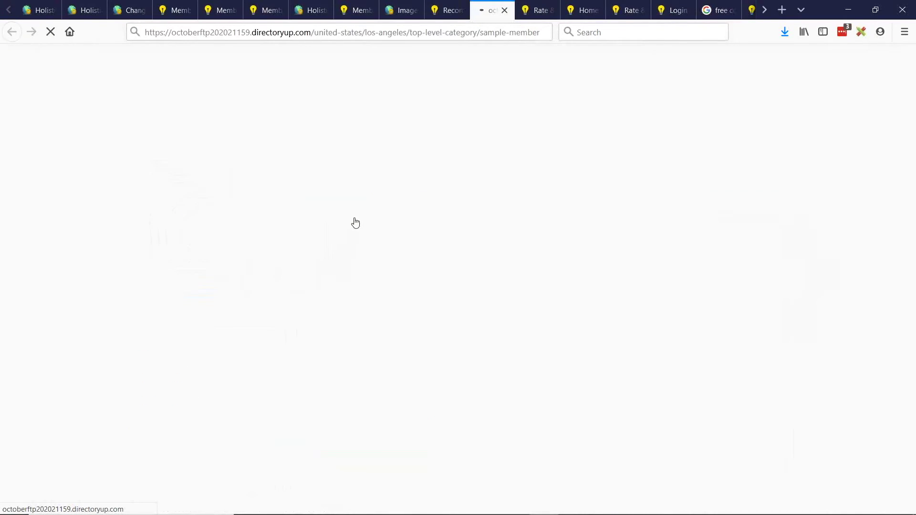
scroll(340, 343, down, 2)
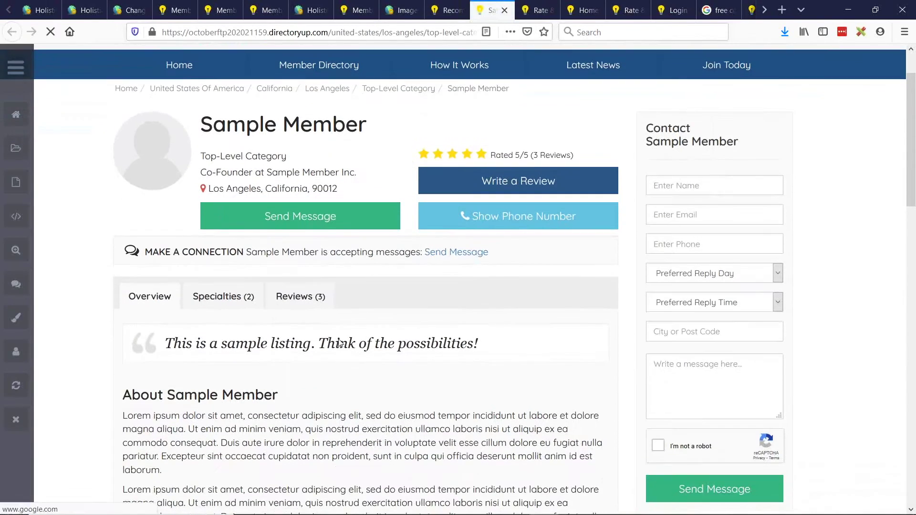
click(302, 300)
scroll(158, 243, down, 5)
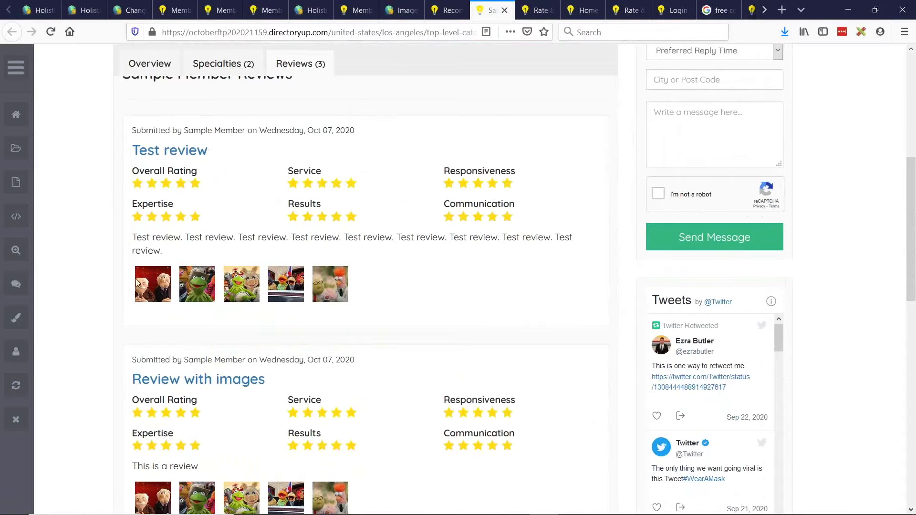
Cycle through the Test review's five photos in the lightbox, then look over the listing's reviews.
click(157, 284)
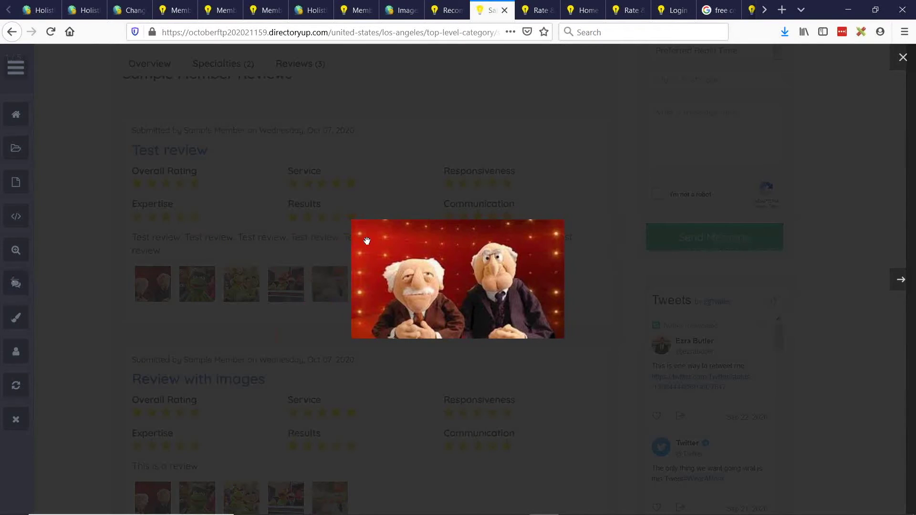
click(908, 281)
click(909, 281)
click(908, 281)
click(909, 281)
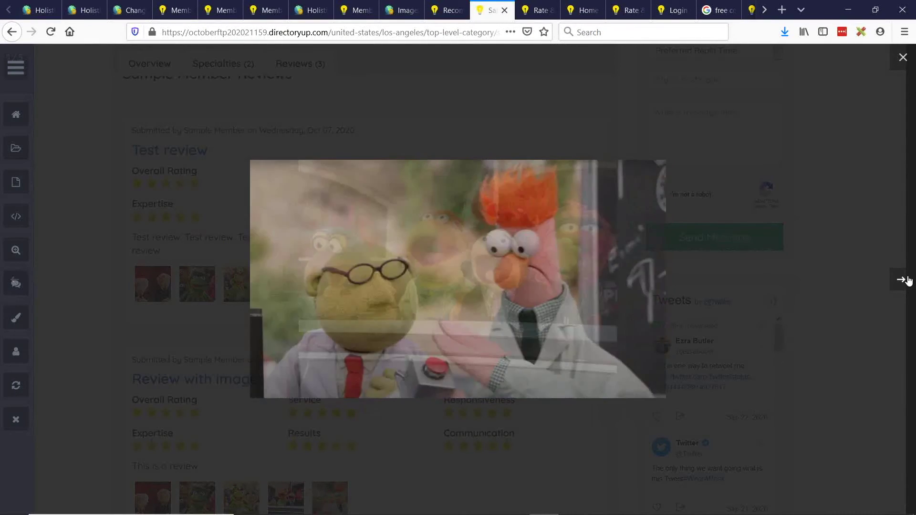
click(908, 281)
click(908, 281)
click(561, 129)
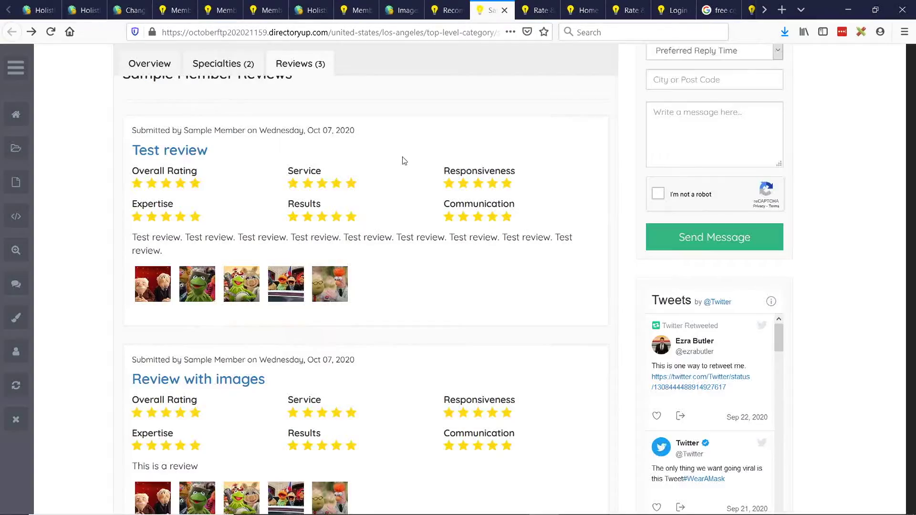
scroll(215, 196, down, 9)
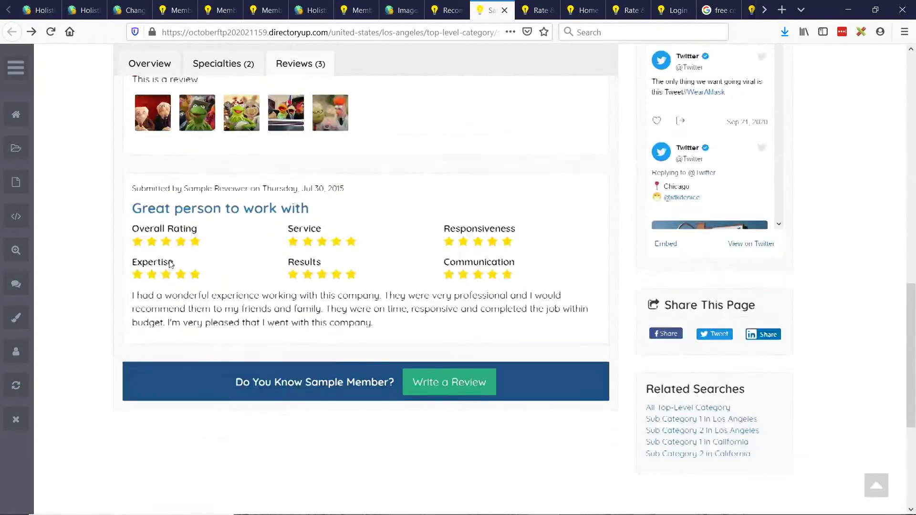
scroll(247, 194, up, 5)
scroll(341, 321, down, 5)
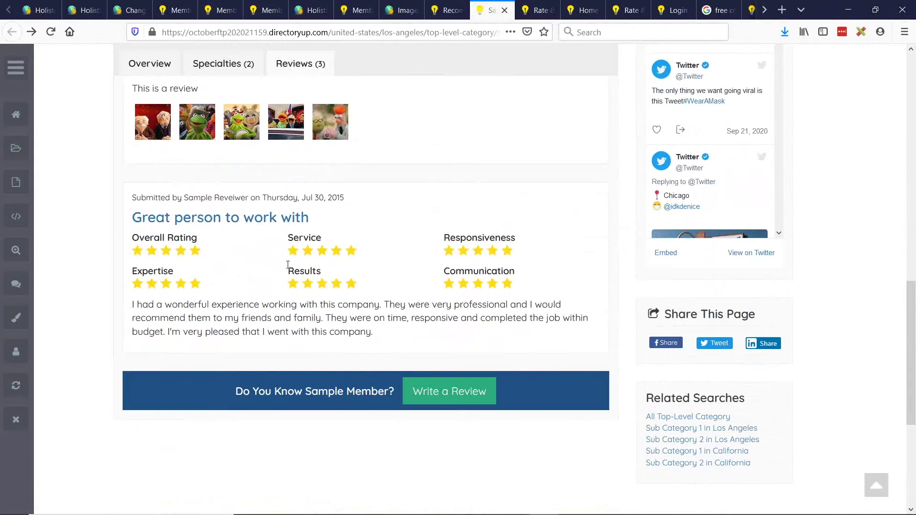
scroll(378, 301, up, 10)
drag(332, 33, 420, 32)
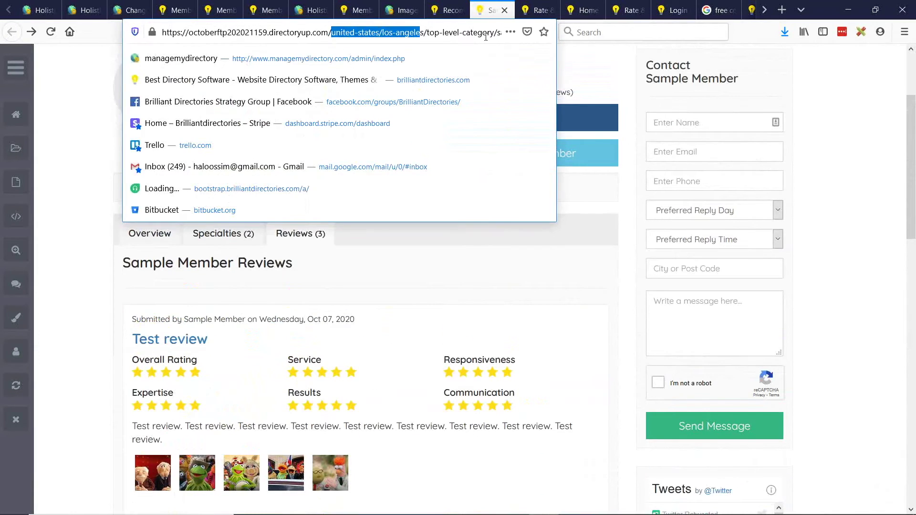
Change the URL path to 'reviews' to load the Recent Member Reviews page.
drag(485, 36, 558, 34)
text(reviews)
key(Return)
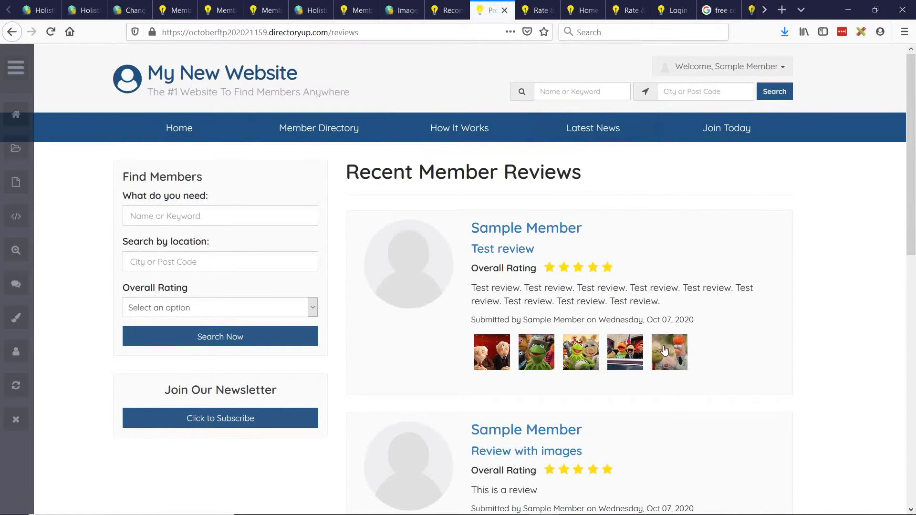
scroll(609, 196, down, 3)
scroll(552, 217, up, 3)
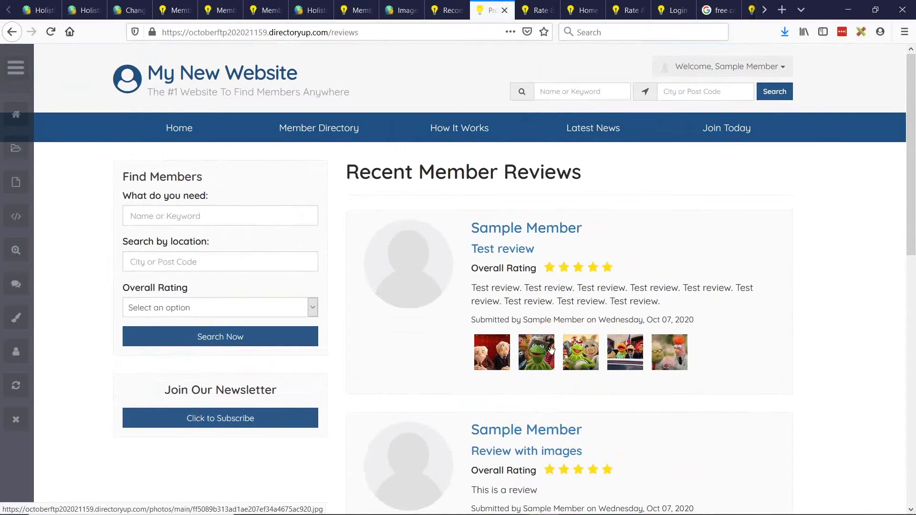
Enlarge the Test review's second photo and page through the remaining ones.
click(548, 352)
click(901, 285)
click(901, 285)
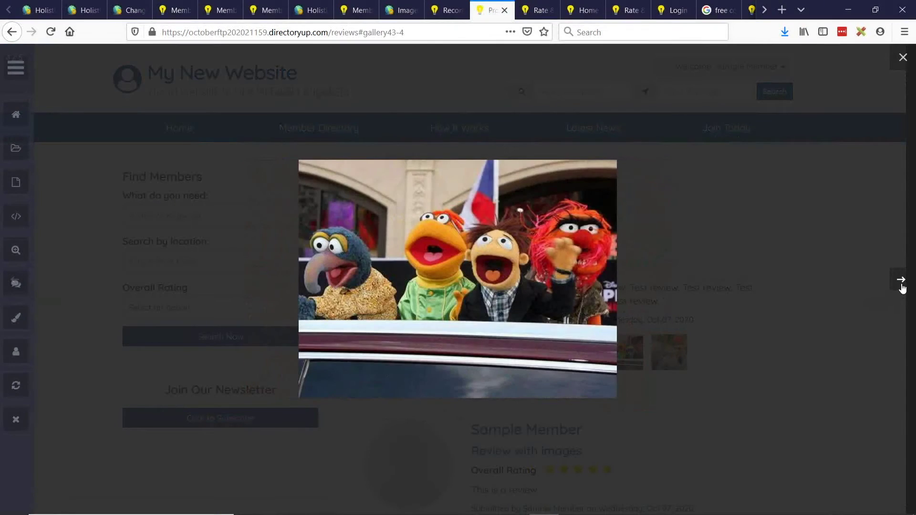
click(901, 285)
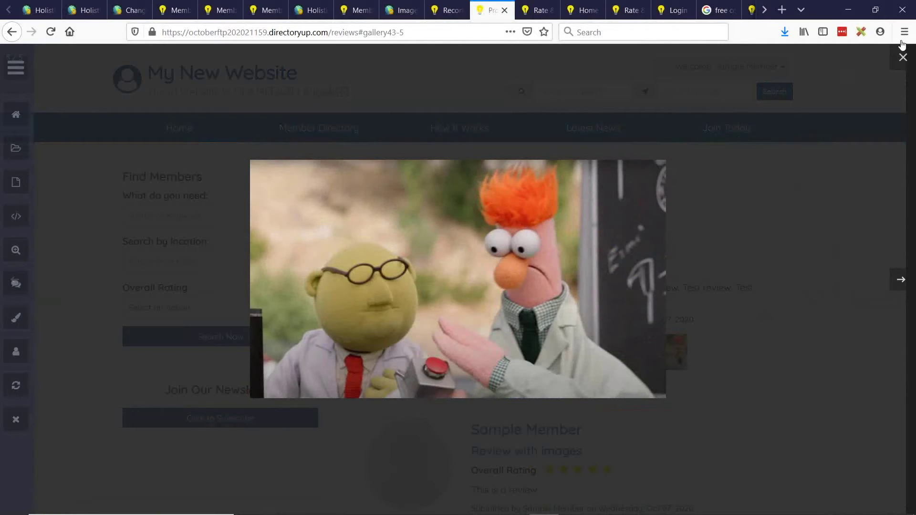
click(699, 154)
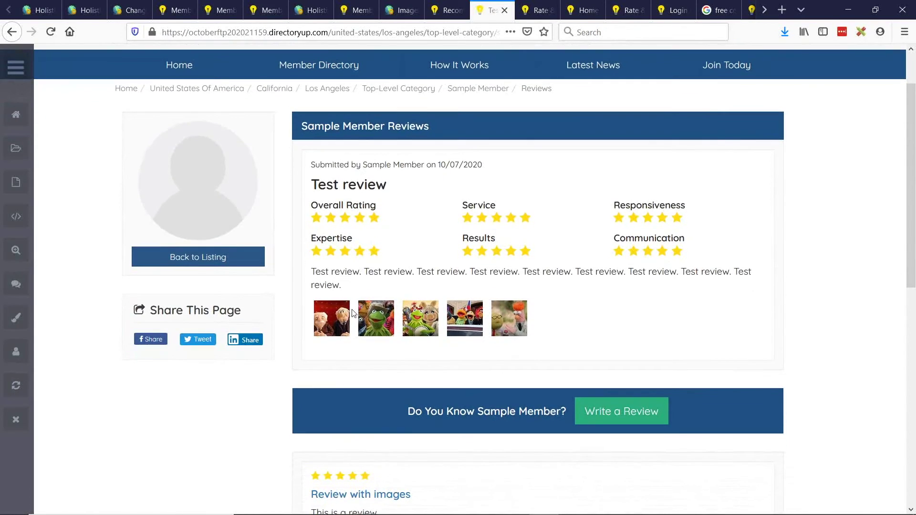
Open the Test review's first photo and step through all five in the lightbox.
click(332, 319)
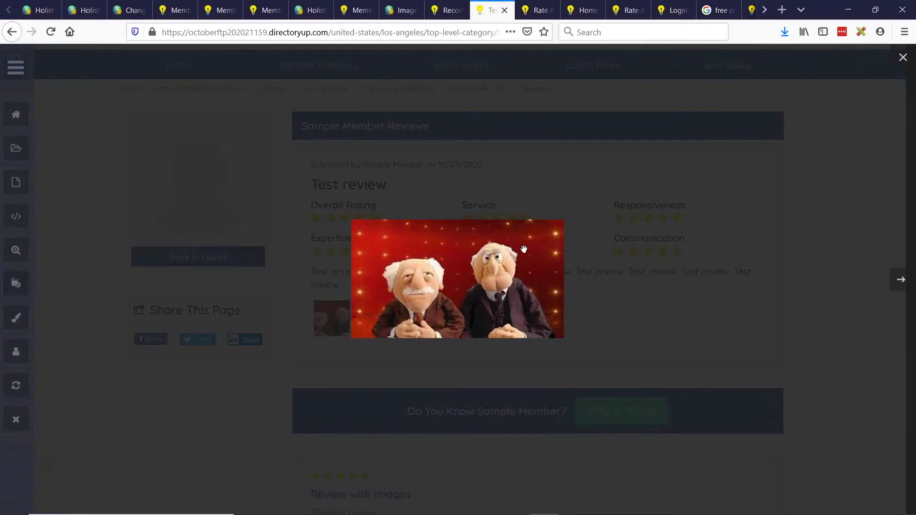
click(900, 284)
click(900, 286)
click(900, 286)
click(900, 286)
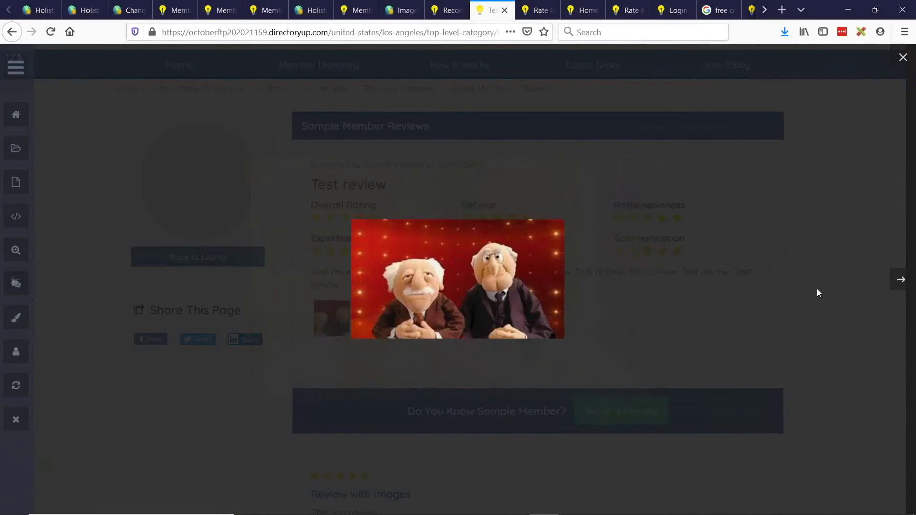
click(720, 317)
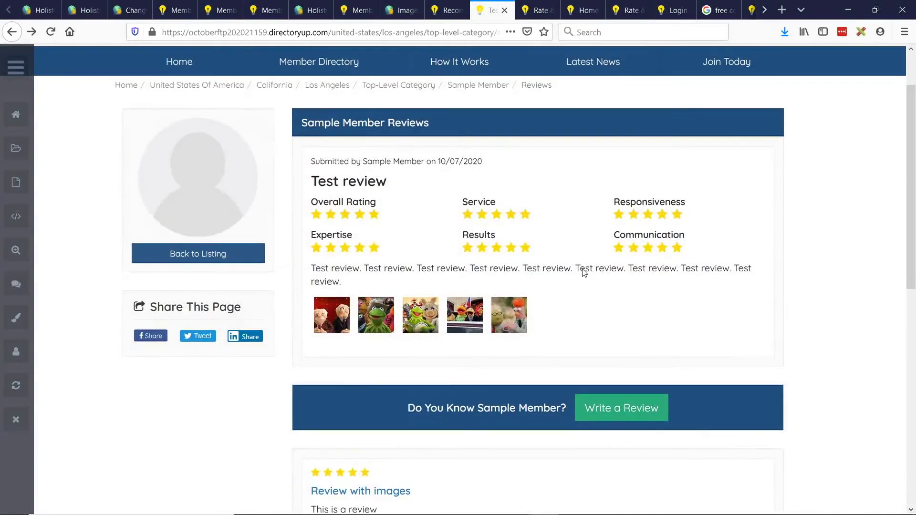
Scroll over the review page, then switch back to the presentation slides.
scroll(576, 245, down, 5)
scroll(575, 245, down, 3)
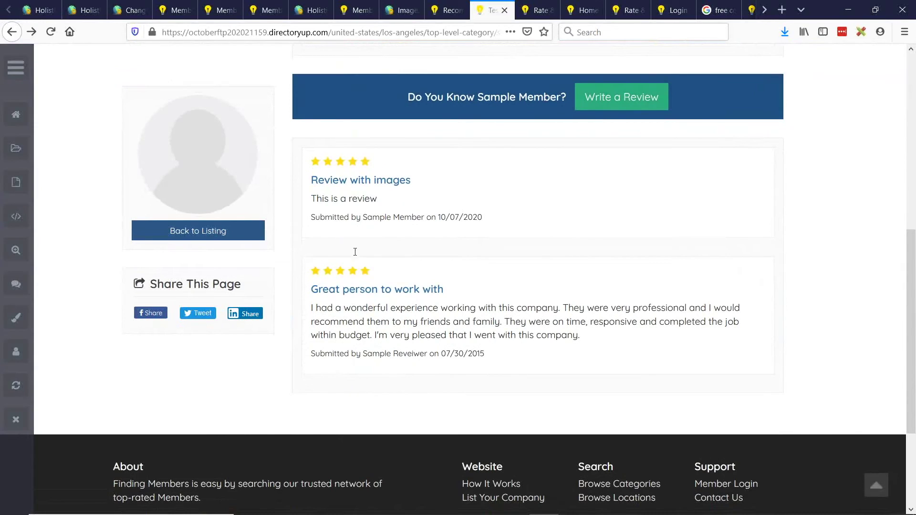
scroll(359, 263, up, 8)
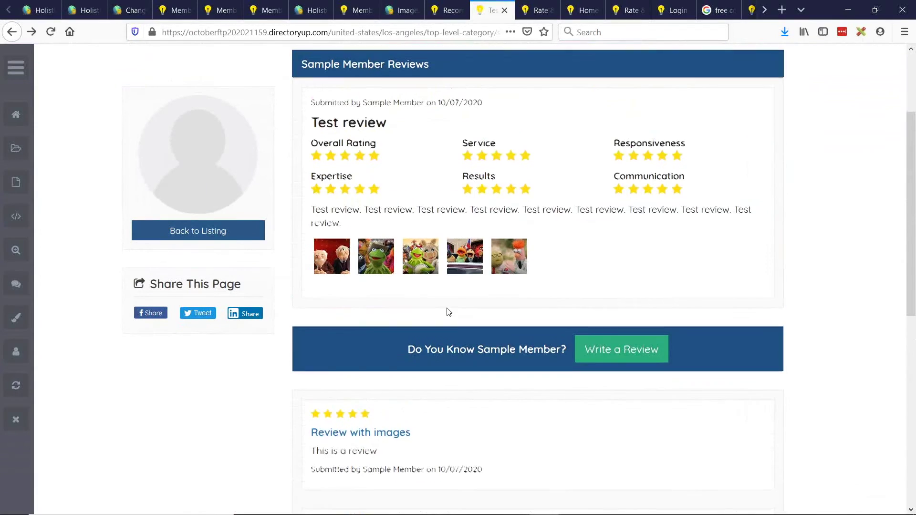
scroll(465, 291, up, 1)
key(alt+Tab)
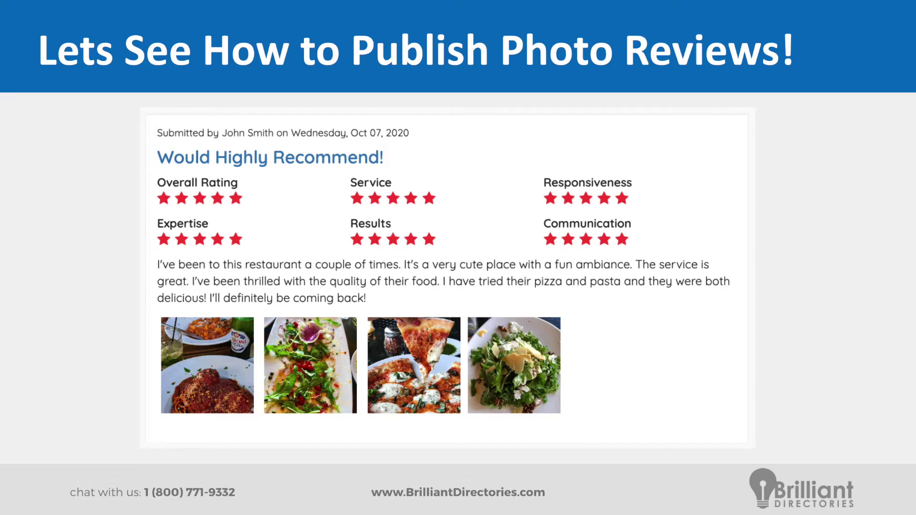